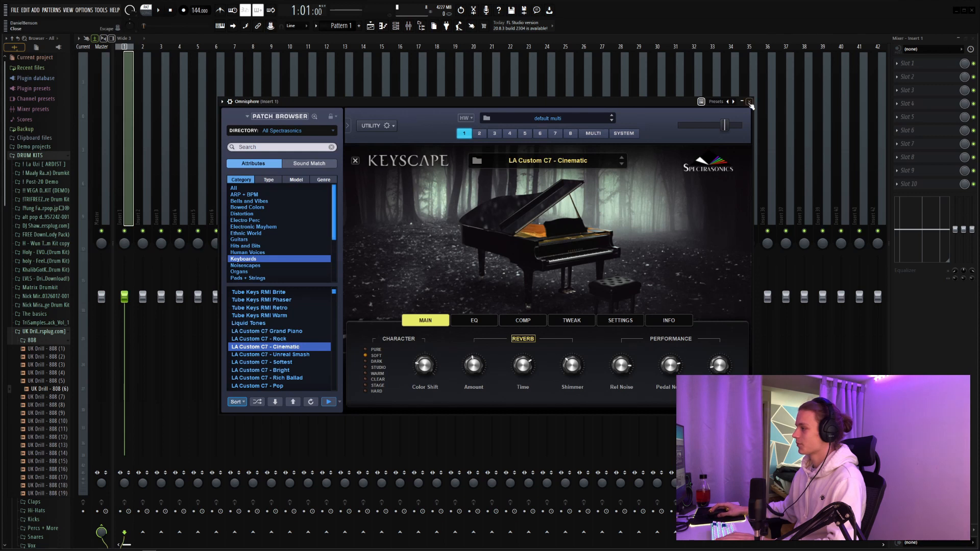
# Step: Close the Omnisphere instrument window and open the Omnisphere channel's piano roll
pyautogui.click(750, 101)
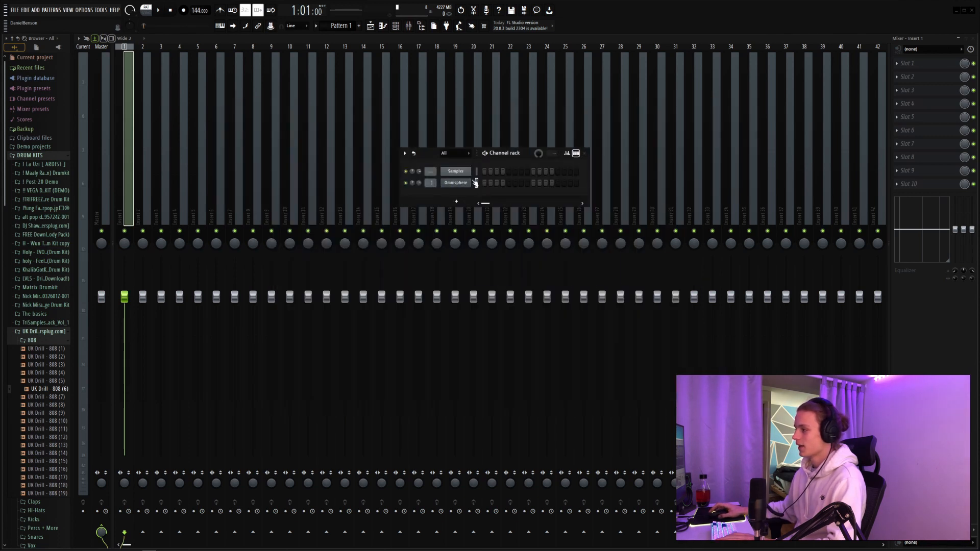
pyautogui.click(484, 184)
pyautogui.click(95, 39)
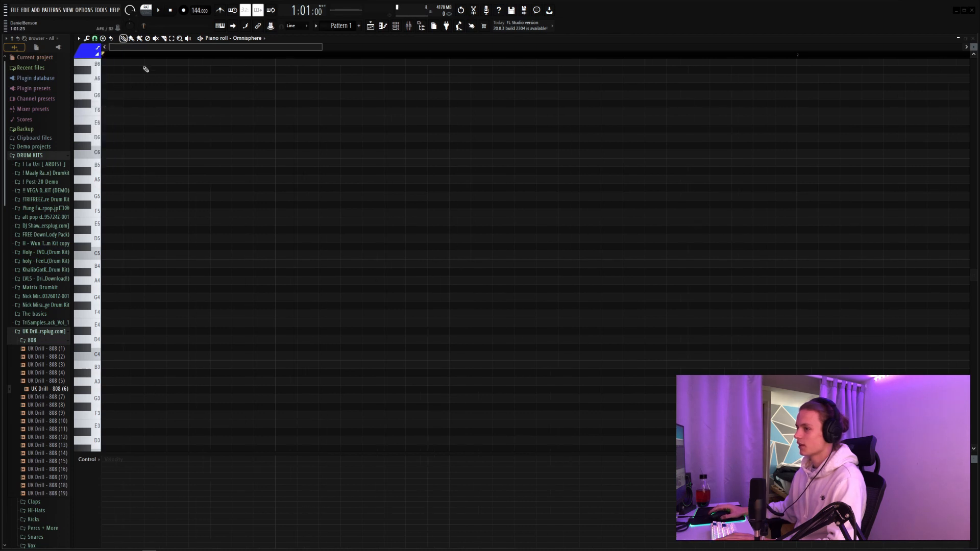
# Step: Draw a D#4 note spanning the whole of bar 1
pyautogui.scroll(-3, 145, 62)
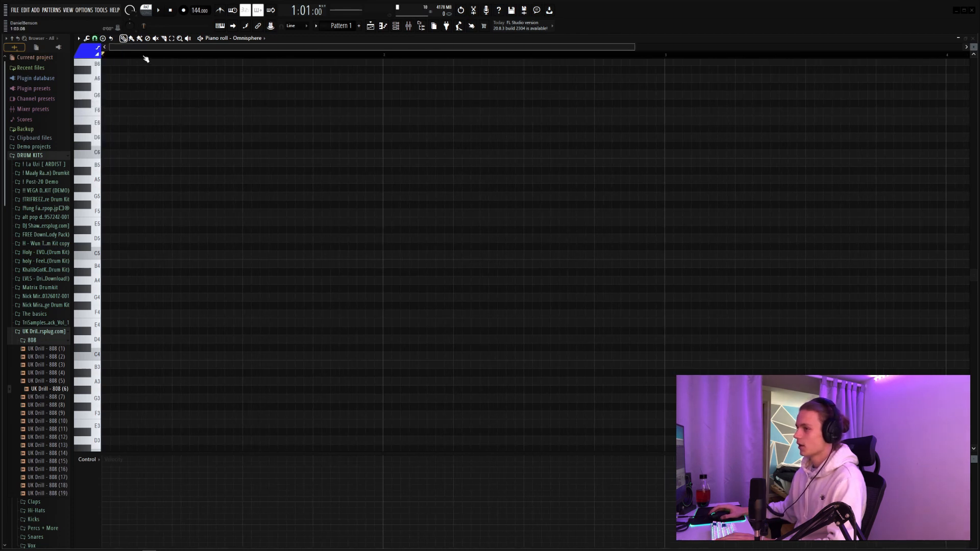
pyautogui.scroll(-2, 145, 58)
pyautogui.scroll(3, 145, 57)
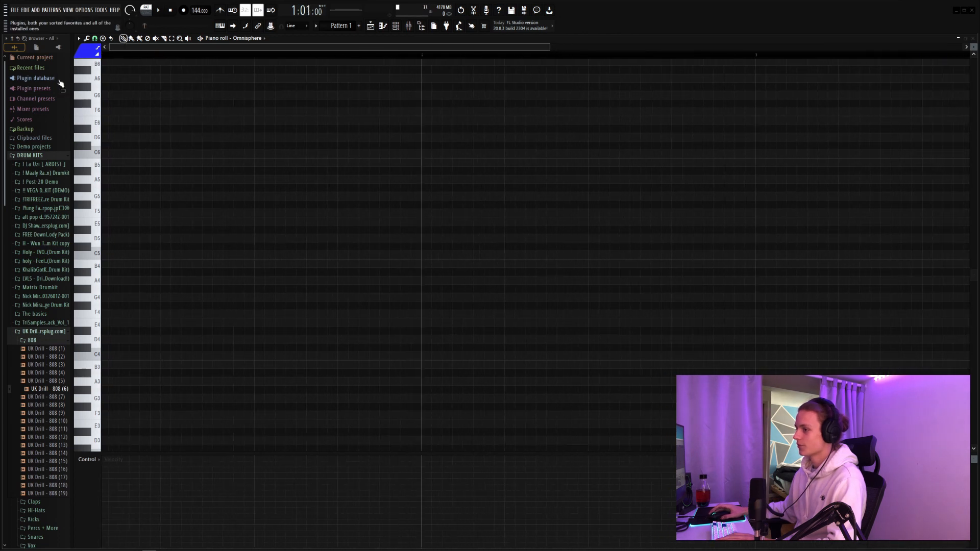
pyautogui.scroll(-3, 210, 178)
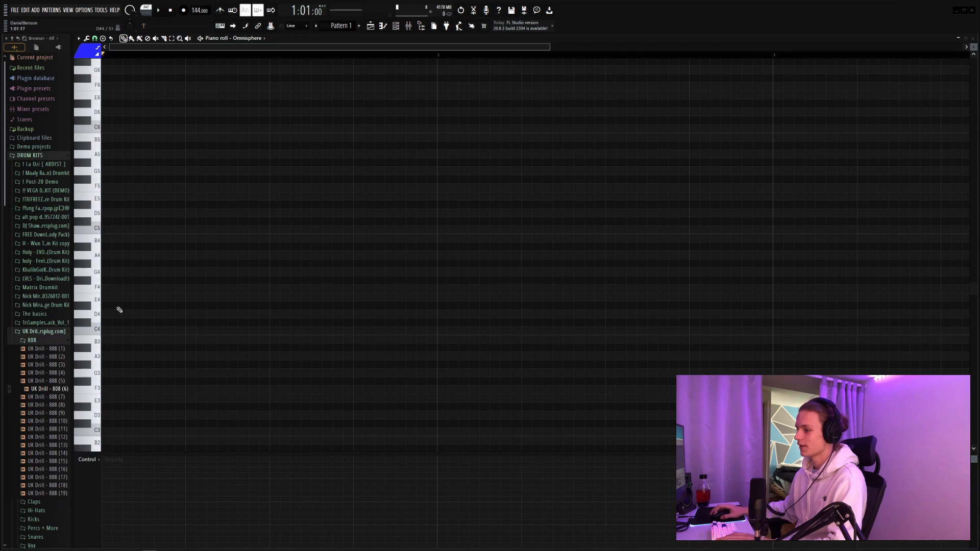
pyautogui.press('space')
pyautogui.moveTo(107, 305); pyautogui.dragTo(437, 306)
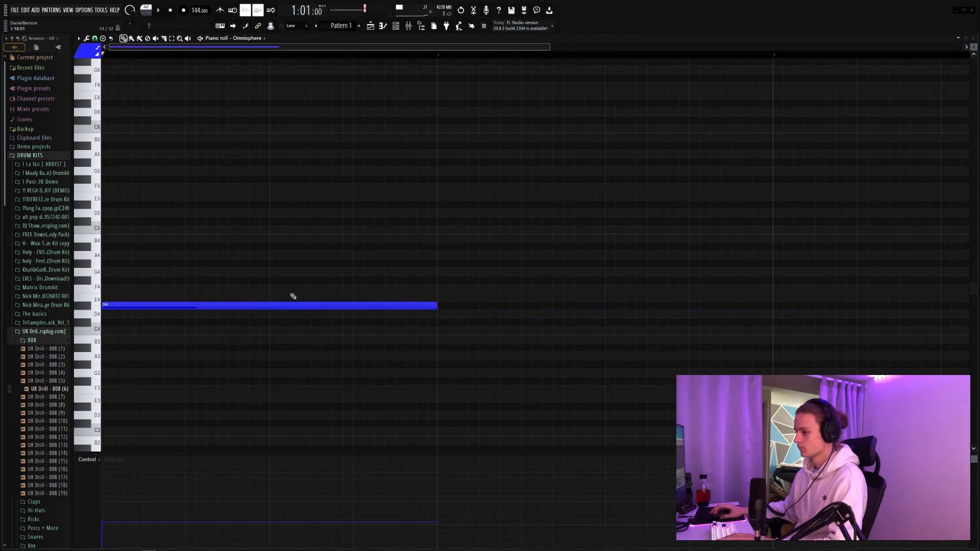
# Step: Add quarter-bar F4 and F#4 notes one after the other in the second half of bar 1, and play them back
pyautogui.click(276, 289)
pyautogui.click(368, 280)
pyautogui.moveTo(700, 283); pyautogui.dragTo(353, 292)
pyautogui.press('space')
pyautogui.press('space')
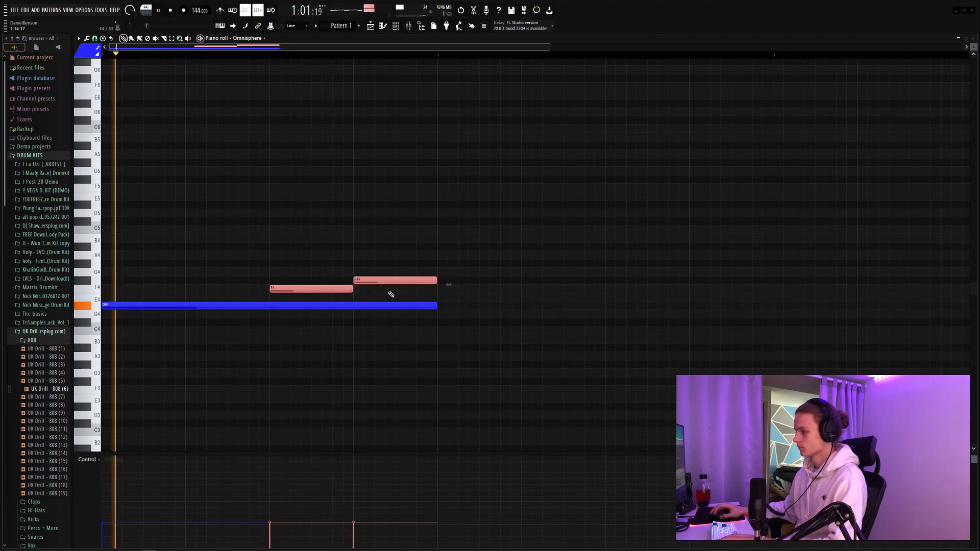
pyautogui.click(390, 291)
pyautogui.rightClick(391, 291)
pyautogui.press('space')
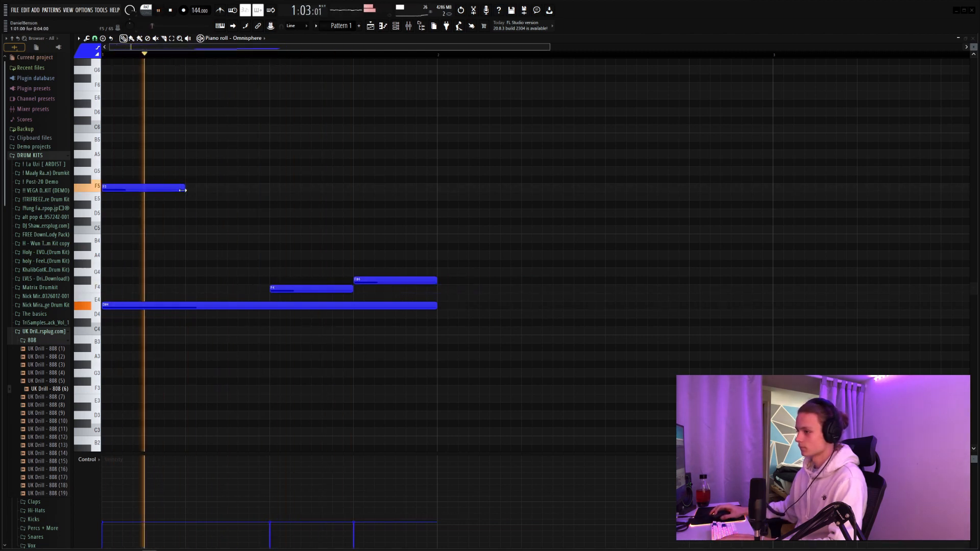
# Step: Lengthen the F5 note at the start to half a bar and add A#5, B5 and A#5 melody notes above
pyautogui.moveTo(185, 188)
pyautogui.mouseDown()
pyautogui.moveTo(269, 188)
pyautogui.moveTo(230, 212)
pyautogui.moveTo(244, 192)
pyautogui.mouseUp()
pyautogui.scroll(2, 228, 203)
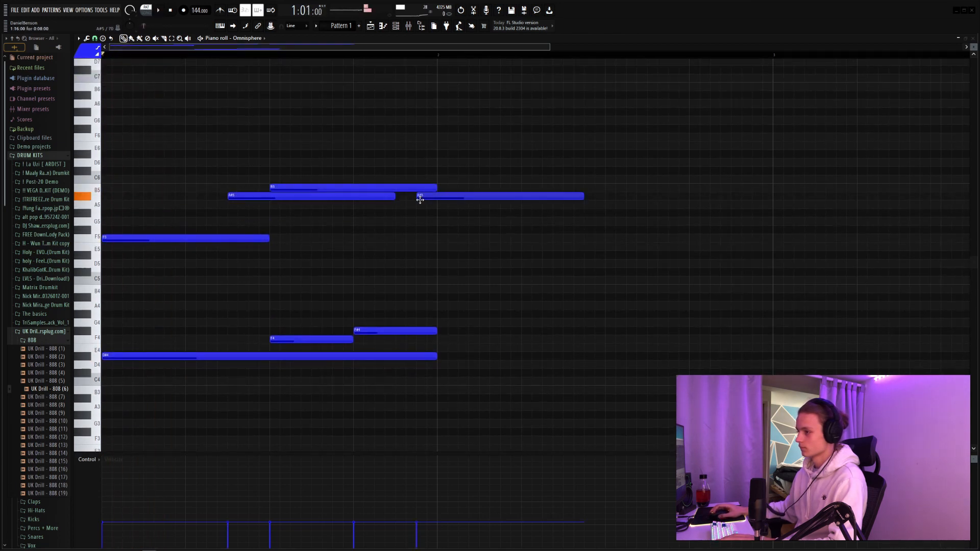
pyautogui.moveTo(419, 200); pyautogui.dragTo(399, 199)
pyautogui.press('space')
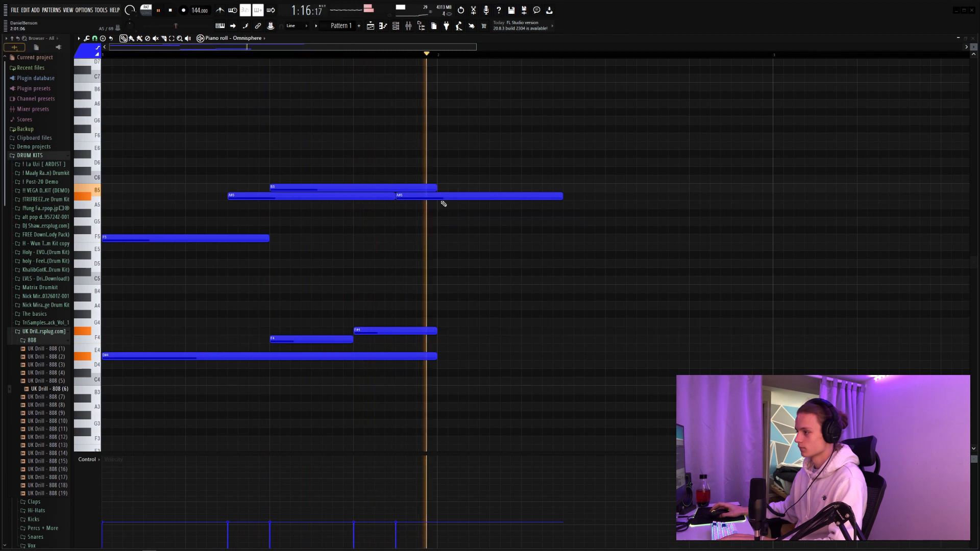
# Step: Shorten the two A#5 notes and the B5 note to an eighth of a bar each
pyautogui.press('space')
pyautogui.moveTo(453, 175); pyautogui.dragTo(374, 241)
pyautogui.hotkey('shift', 'd')
pyautogui.click(375, 240)
pyautogui.rightClick(375, 239)
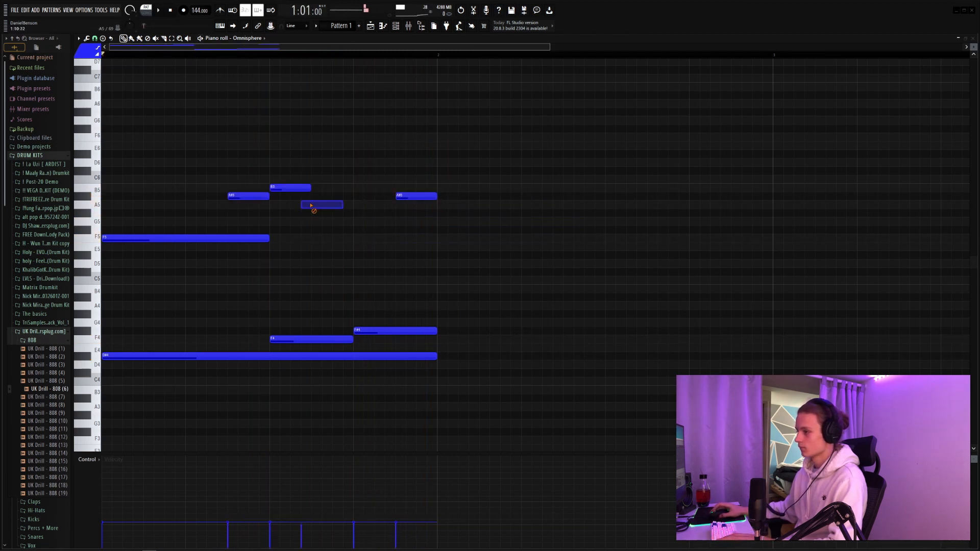
# Step: Extend the B5 note up to the start of the last A#5 note and play the pattern
pyautogui.press('space')
pyautogui.moveTo(309, 188); pyautogui.dragTo(396, 191)
pyautogui.press('space')
pyautogui.click(414, 222)
pyautogui.rightClick(424, 222)
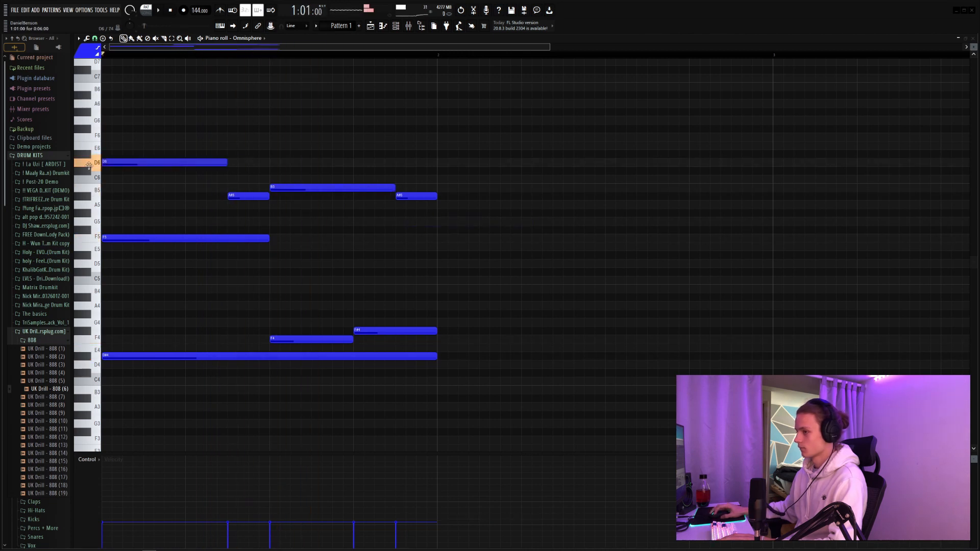
# Step: Move the D6 note at the start of bar 1 up to D#6 and play the pattern back
pyautogui.moveTo(89, 166); pyautogui.dragTo(62, 178)
pyautogui.press('space')
pyautogui.press('space')
pyautogui.moveTo(184, 170); pyautogui.dragTo(181, 140)
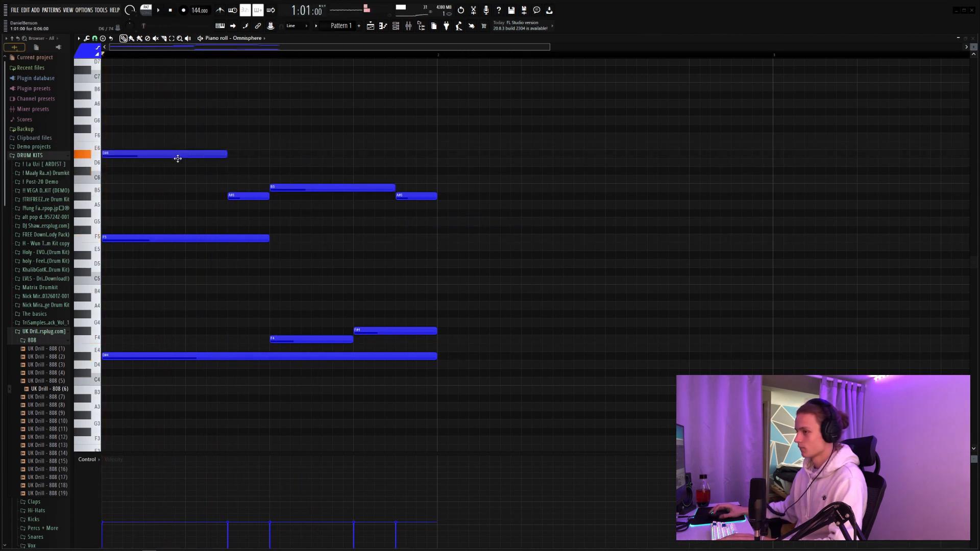
pyautogui.press('space')
pyautogui.press('space')
# Step: Add an A#4 note from the second quarter to the end of bar 1, and replace the B5 note with F#5 held to the bar's end
pyautogui.press('space')
pyautogui.press('space')
pyautogui.click(203, 298)
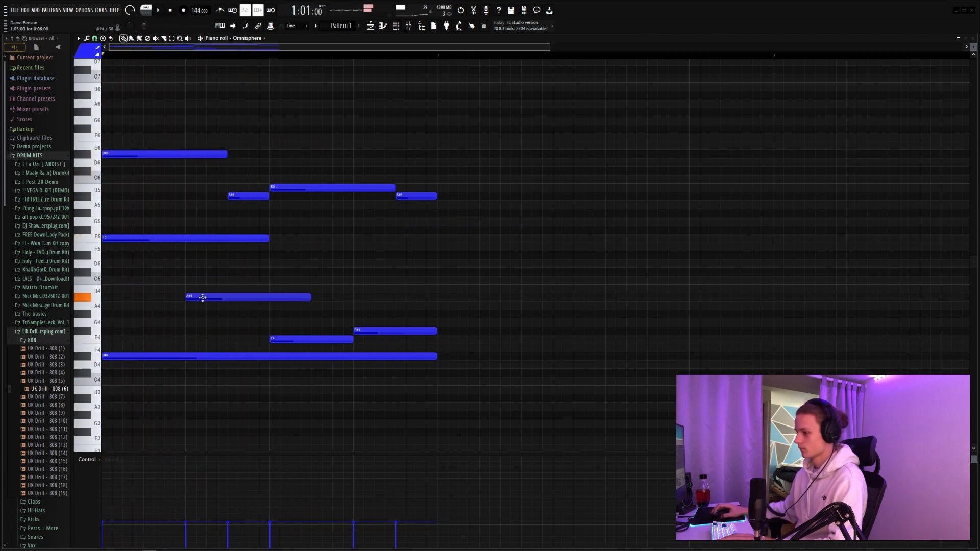
pyautogui.press('space')
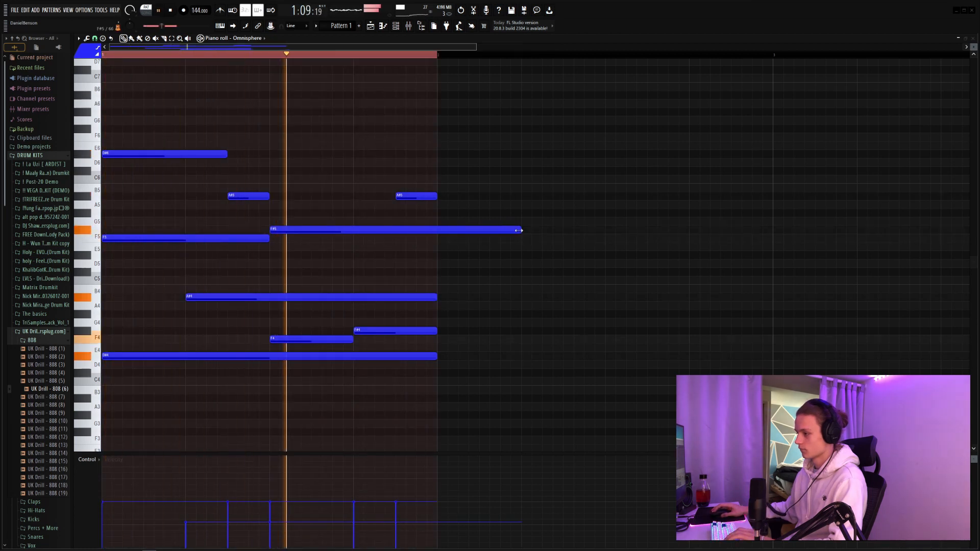
pyautogui.moveTo(521, 231); pyautogui.dragTo(434, 233)
pyautogui.press('space')
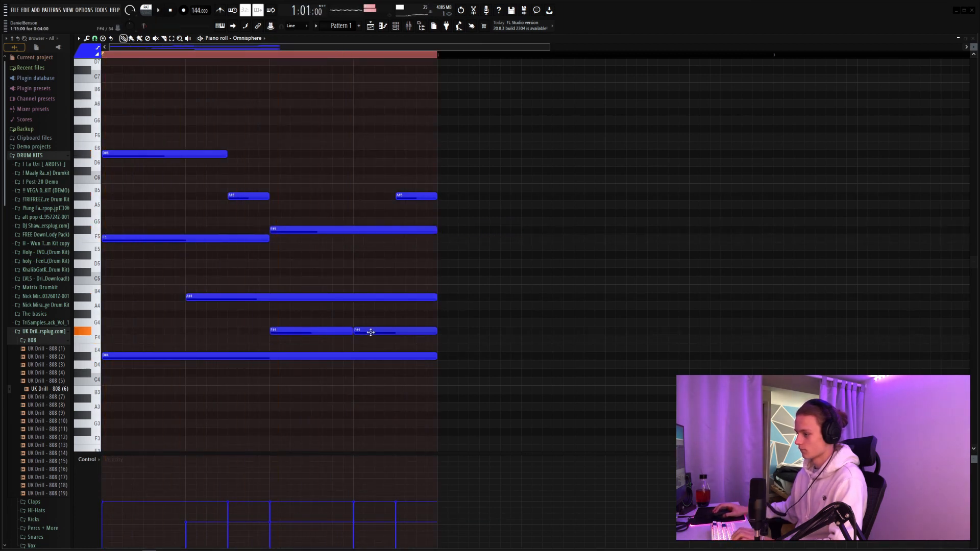
# Step: Move the last low note of bar 1 down to F4 and lower the velocities of the low F#4 and F4 notes
pyautogui.moveTo(370, 332); pyautogui.dragTo(370, 340)
pyautogui.press('space')
pyautogui.moveTo(317, 320); pyautogui.dragTo(379, 343)
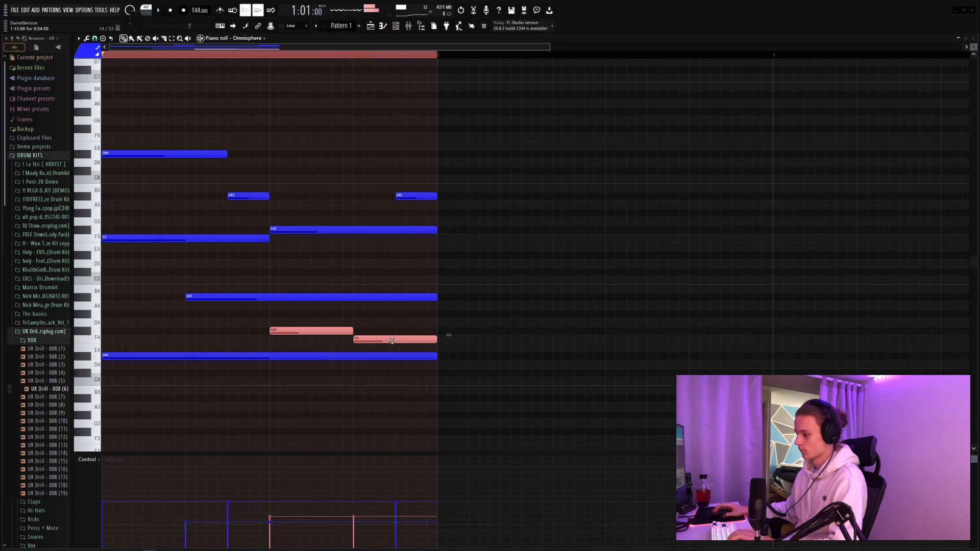
# Step: Lower the velocities of the last A#5 note, the F5 note and the D#4 note
pyautogui.click(414, 197)
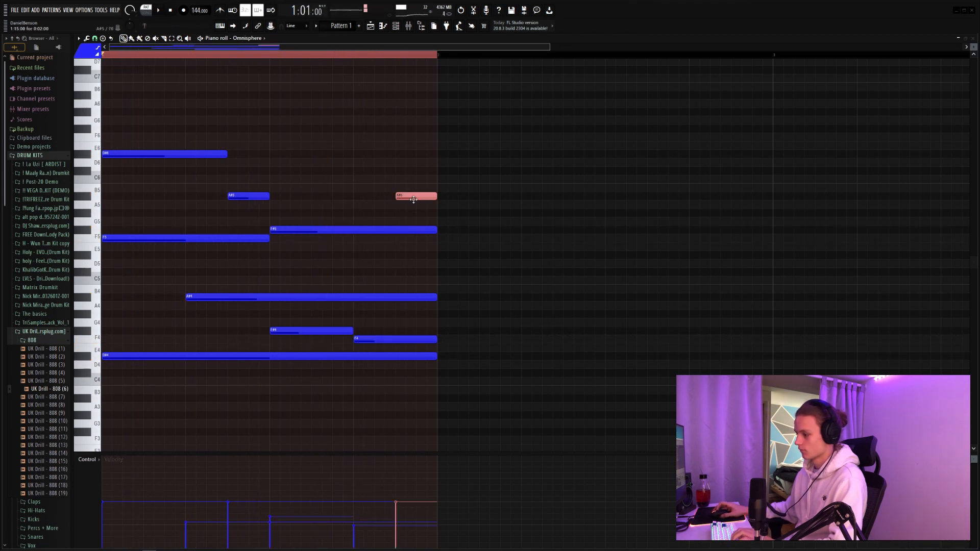
pyautogui.press('space')
pyautogui.click(319, 230)
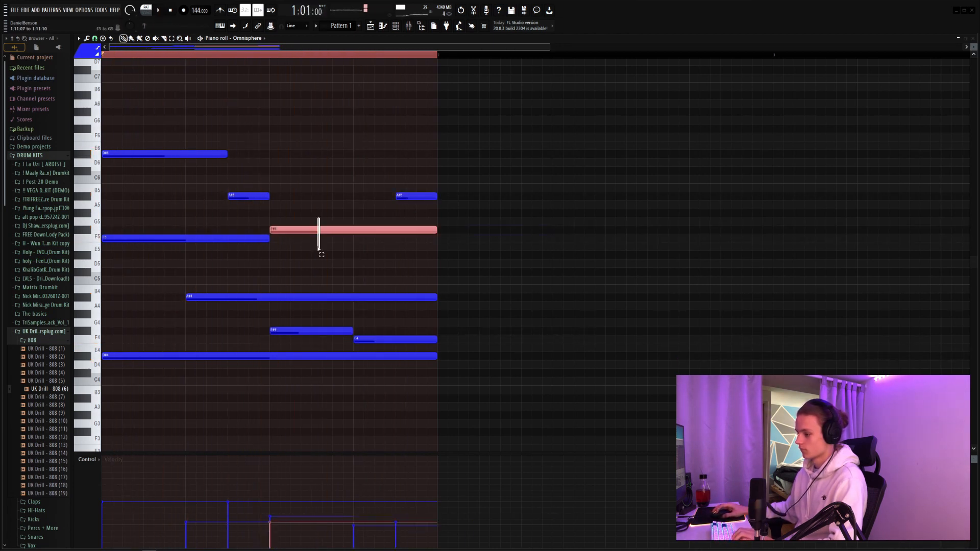
pyautogui.click(223, 239)
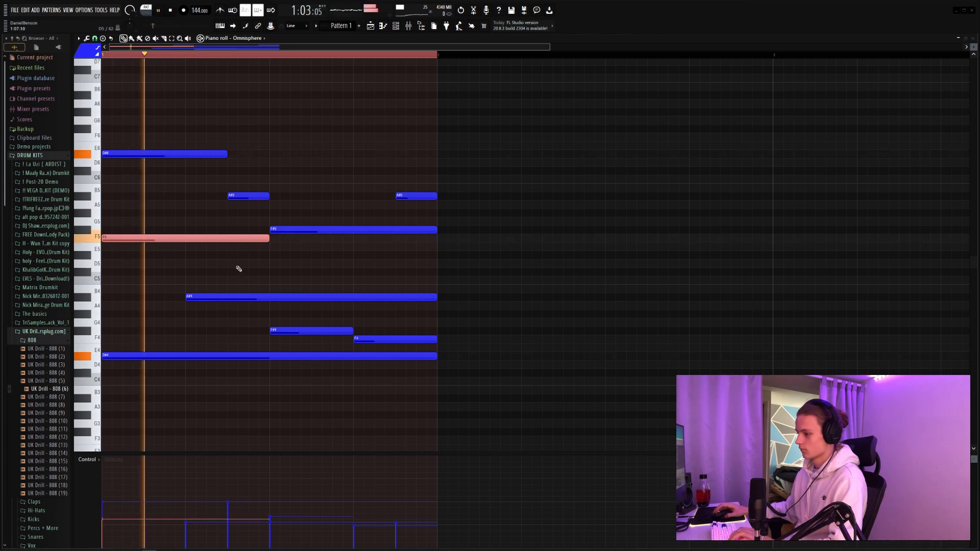
pyautogui.click(224, 356)
pyautogui.press('space')
# Step: Lower the velocities of the D#6 note and the first A#5 note, and check them in playback
pyautogui.press('space')
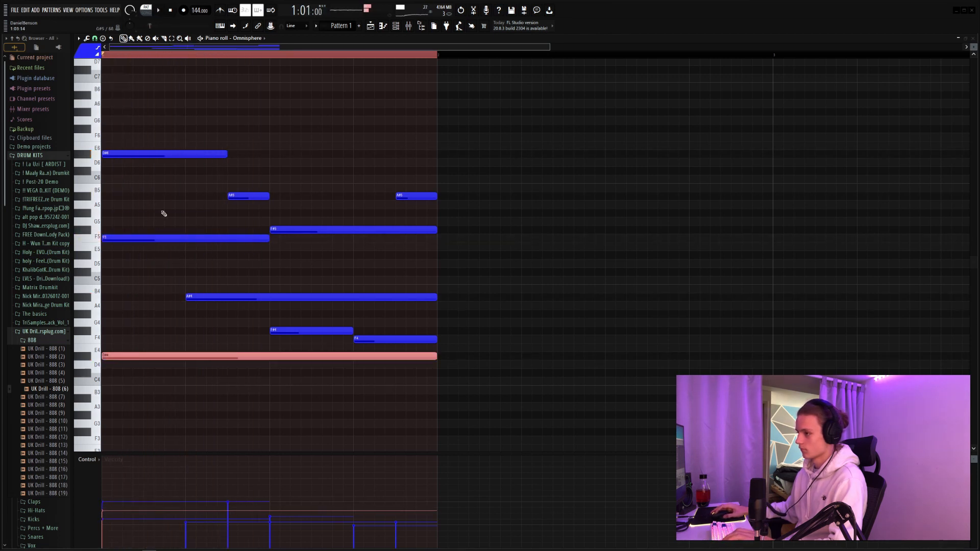
pyautogui.press('space')
pyautogui.press('space')
pyautogui.keyDown('ctrl'); pyautogui.click(190, 149); pyautogui.keyUp('ctrl')
pyautogui.press('space')
pyautogui.press('space')
pyautogui.click(250, 197)
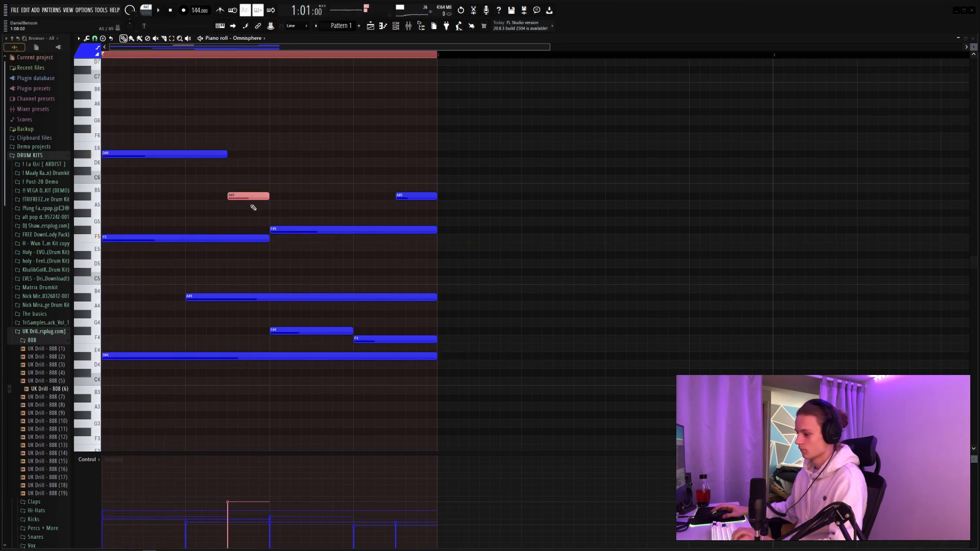
pyautogui.press('space')
pyautogui.click(331, 179)
pyautogui.rightClick(346, 179)
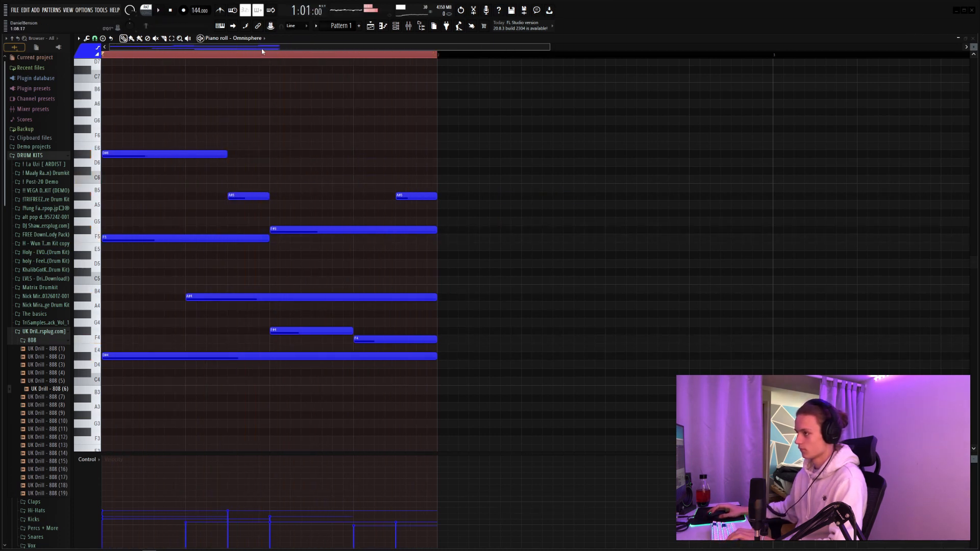
# Step: Duplicate all the notes of bar 1 into bar 2
pyautogui.press('space')
pyautogui.hotkey('ctrl', 'a')
pyautogui.hotkey('ctrl', 'b')
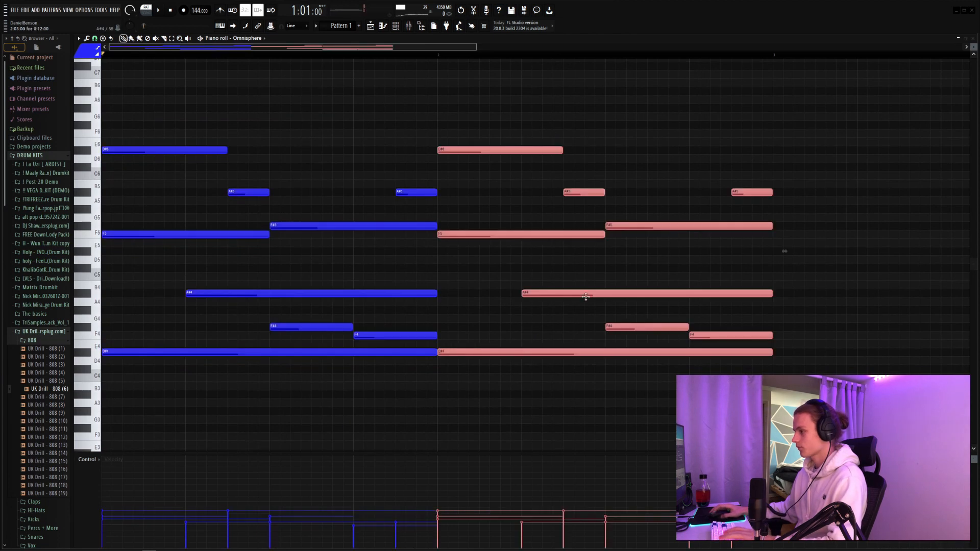
# Step: Move the D#6 note at the start of bar 2 down to A#5 and play the result
pyautogui.click(480, 287)
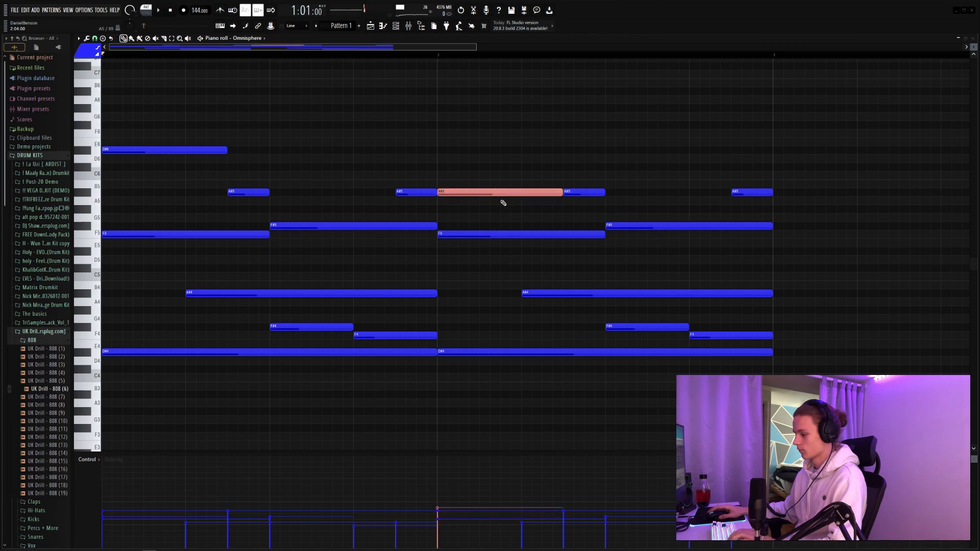
pyautogui.press('space')
pyautogui.click(526, 217)
pyautogui.rightClick(526, 217)
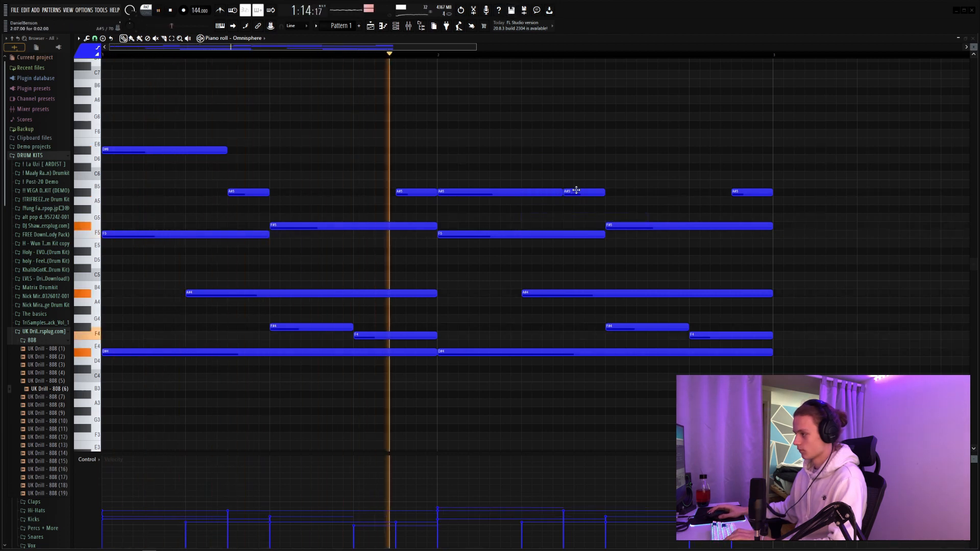
# Step: Raise bar 2's long F#5 note to A#5 and finish the bar with short F5 and F#5 notes underneath
pyautogui.press('space')
pyautogui.moveTo(576, 191); pyautogui.dragTo(584, 209)
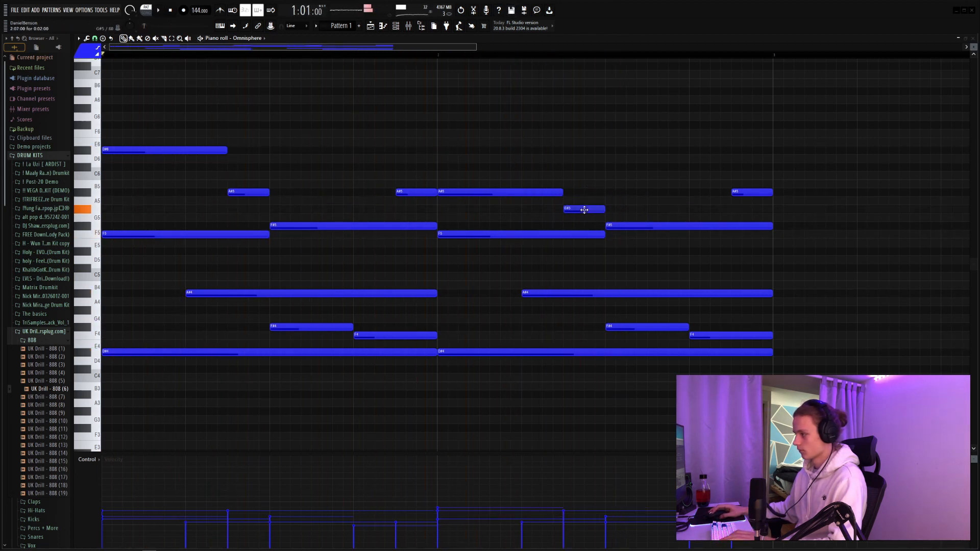
pyautogui.moveTo(633, 229); pyautogui.dragTo(631, 193)
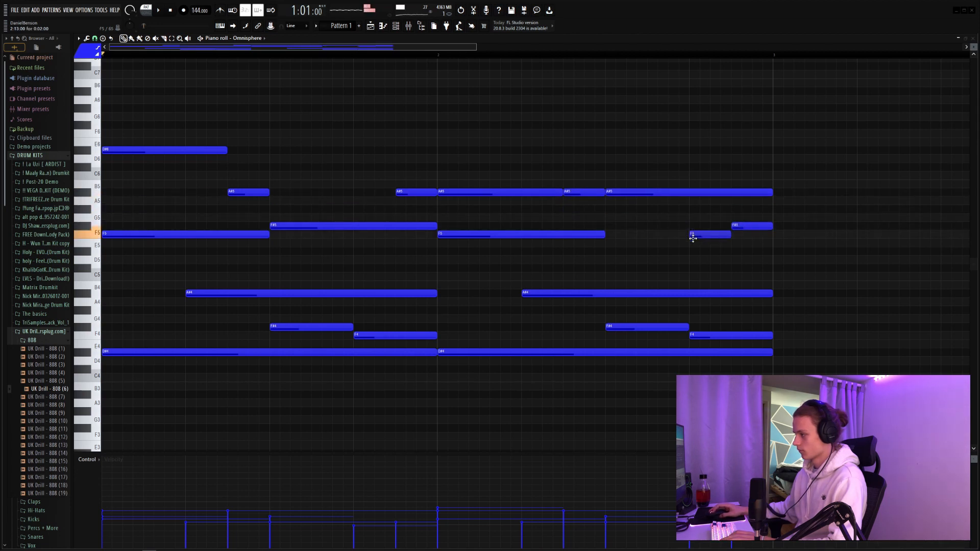
pyautogui.press('space')
pyautogui.click(726, 250)
pyautogui.rightClick(726, 250)
pyautogui.scroll(-3, 714, 237)
pyautogui.scroll(-1, 746, 227)
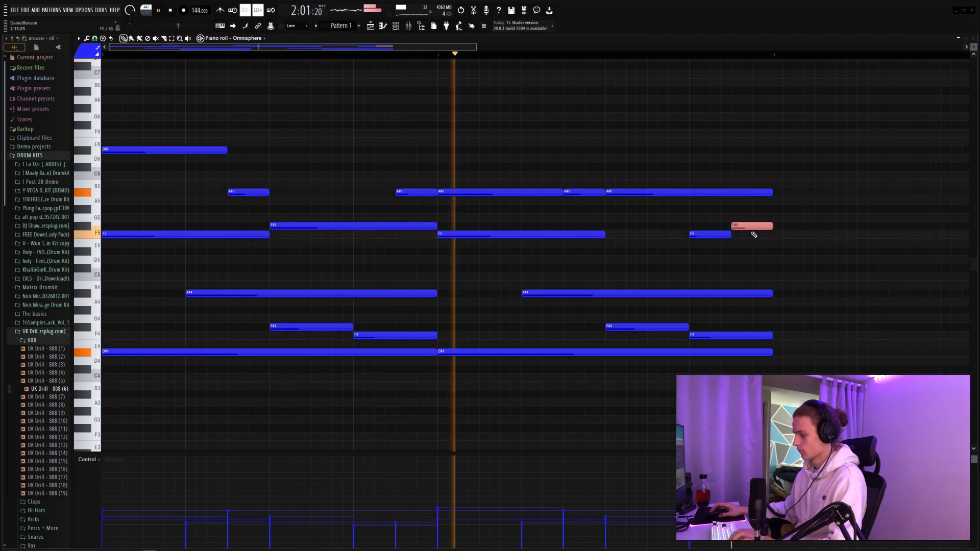
# Step: Duplicate the two-bar phrase into bars 3 and 4
pyautogui.hotkey('ctrl', 'a')
pyautogui.scroll(-2, 207, 394)
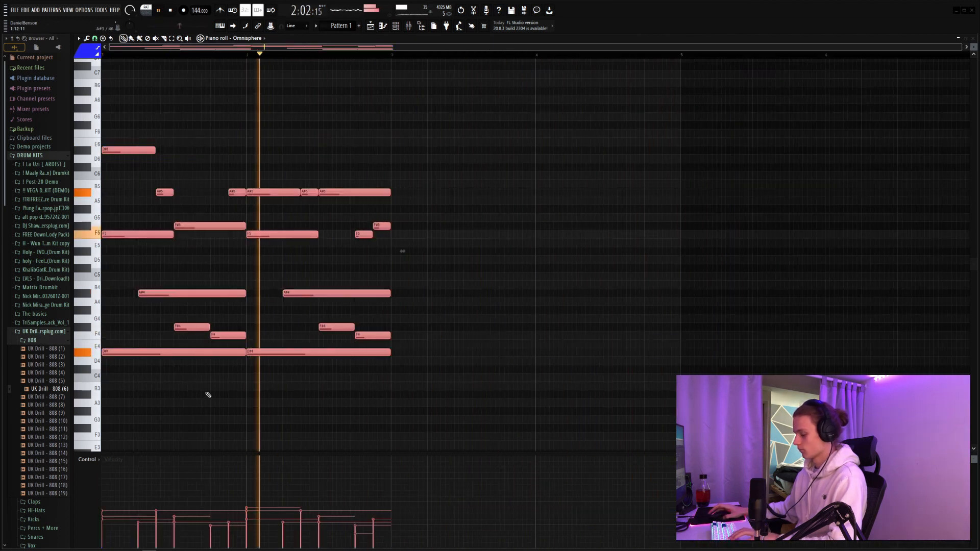
pyautogui.hotkey('ctrl', 'b')
pyautogui.click(535, 278)
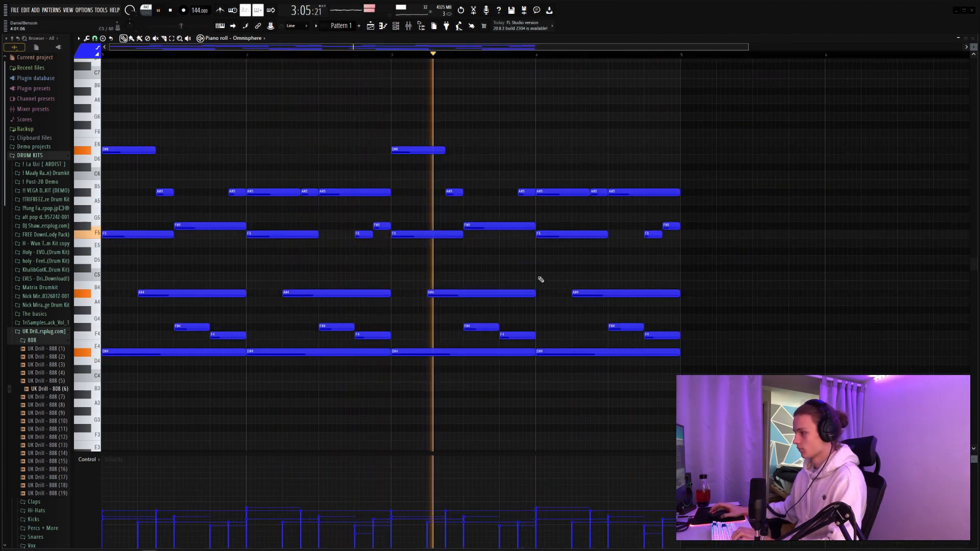
pyautogui.click(704, 250)
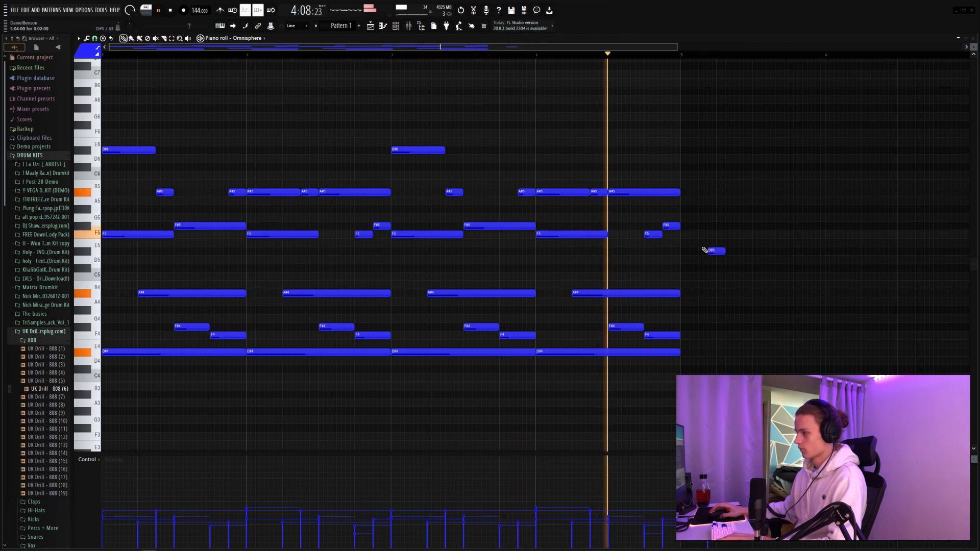
pyautogui.rightClick(708, 251)
# Step: Add one long D#3 bass note spanning bars 1 to 4
pyautogui.scroll(-2, 615, 278)
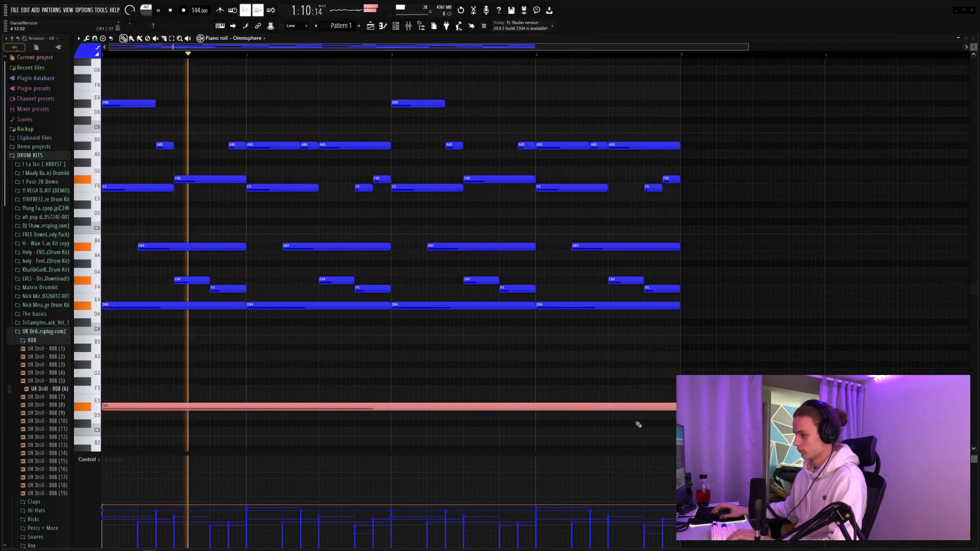
pyautogui.click(582, 385)
pyautogui.click(543, 111)
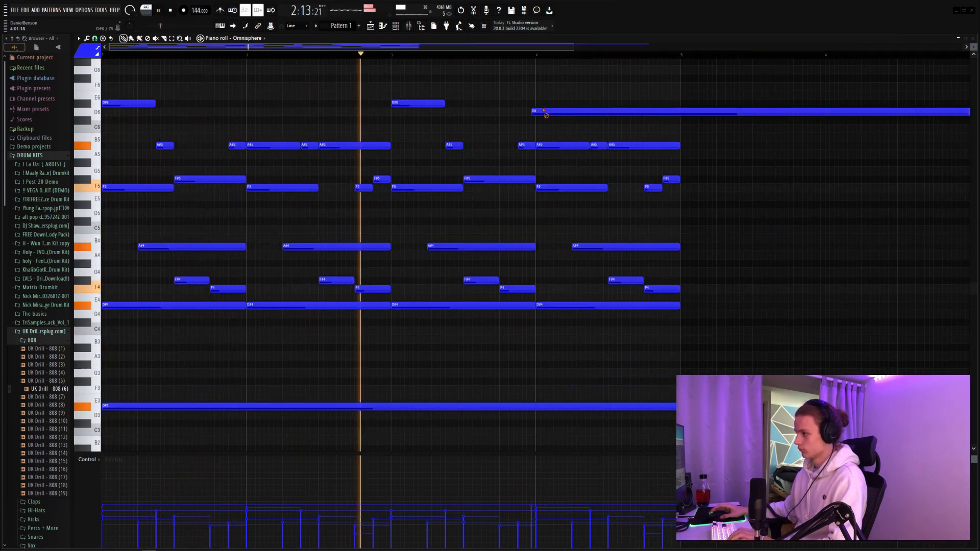
pyautogui.rightClick(543, 111)
# Step: Duplicate the whole four-bar section into bars 5 to 8 and clear the note selection
pyautogui.hotkey('ctrl', 'a')
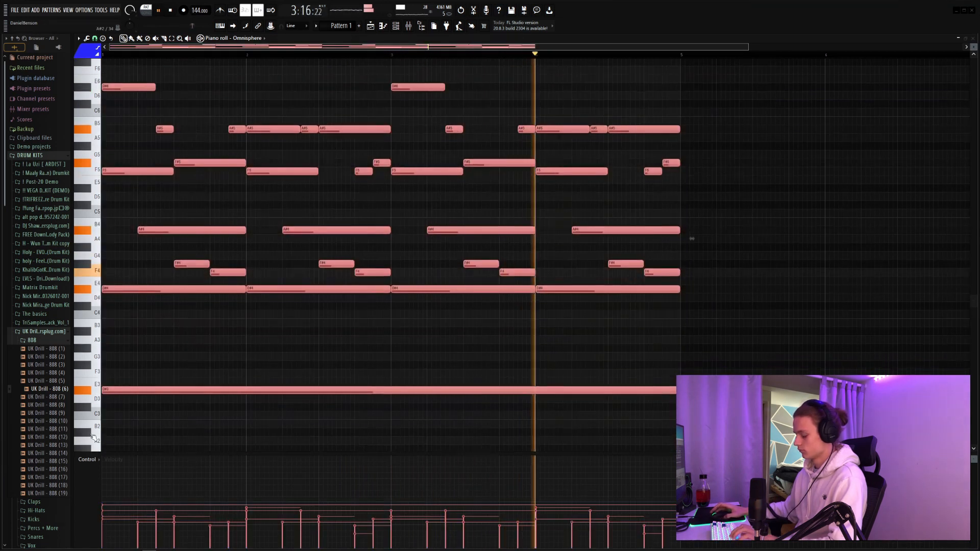
pyautogui.hotkey('ctrl', 'b')
pyautogui.hotkey('ctrl', 'd')
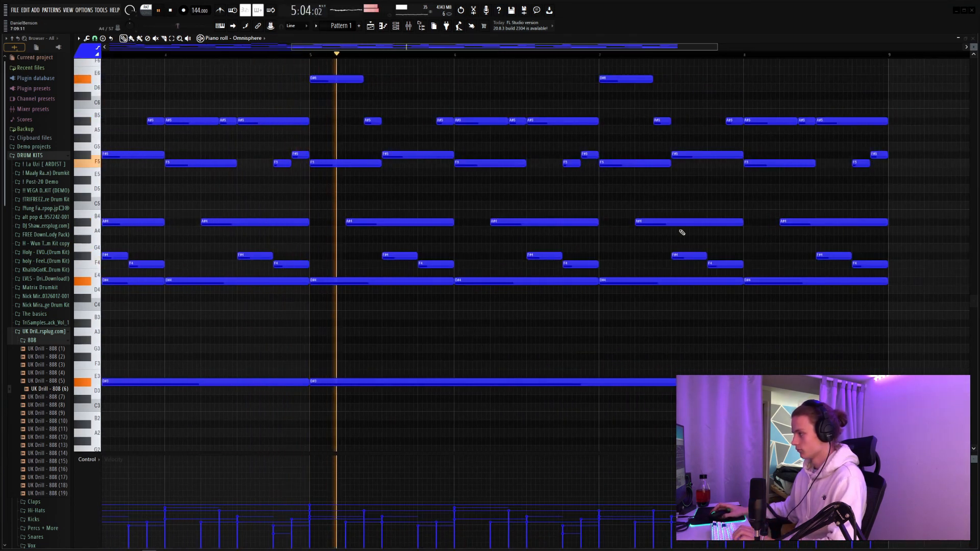
# Step: Raise the notes above the D#4 line in bars 5 to 8 by one octave and copy the A#5, F#5 and F5 notes an octave lower
pyautogui.scroll(3, 682, 232)
pyautogui.press('space')
pyautogui.moveTo(901, 316)
pyautogui.mouseDown()
pyautogui.moveTo(301, 213)
pyautogui.moveTo(325, 109)
pyautogui.moveTo(327, 119)
pyautogui.mouseUp()
pyautogui.hotkey('ctrl', 'Up')
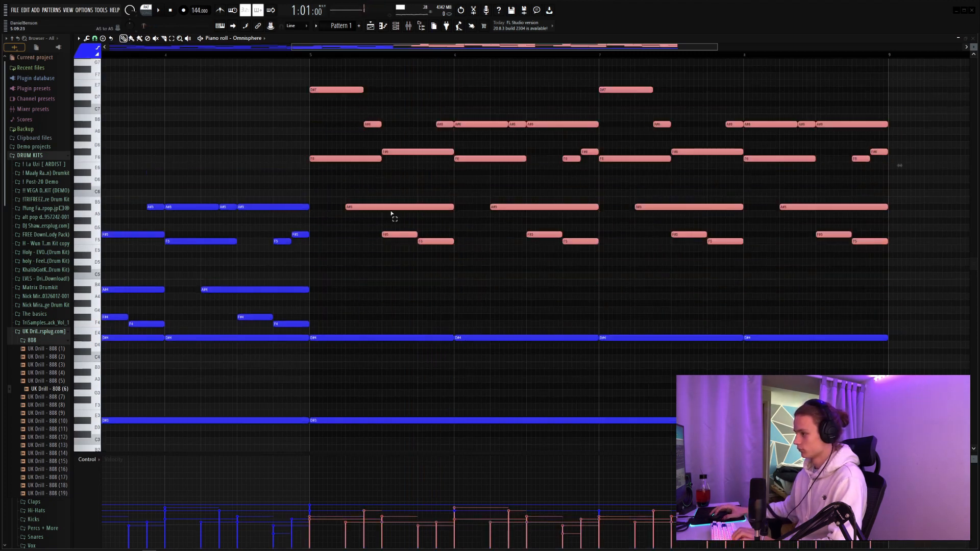
pyautogui.moveTo(392, 210); pyautogui.dragTo(896, 265)
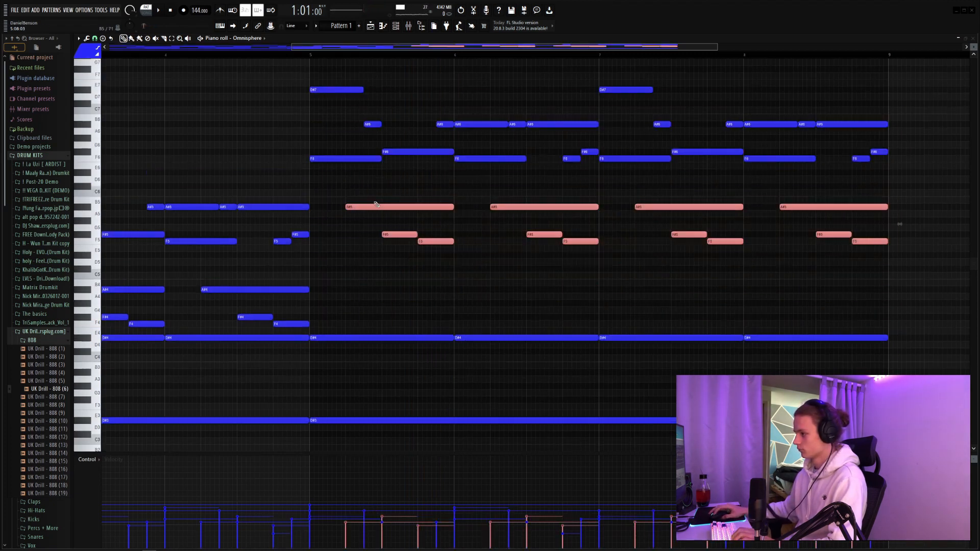
pyautogui.hotkey('ctrl', 'Down')
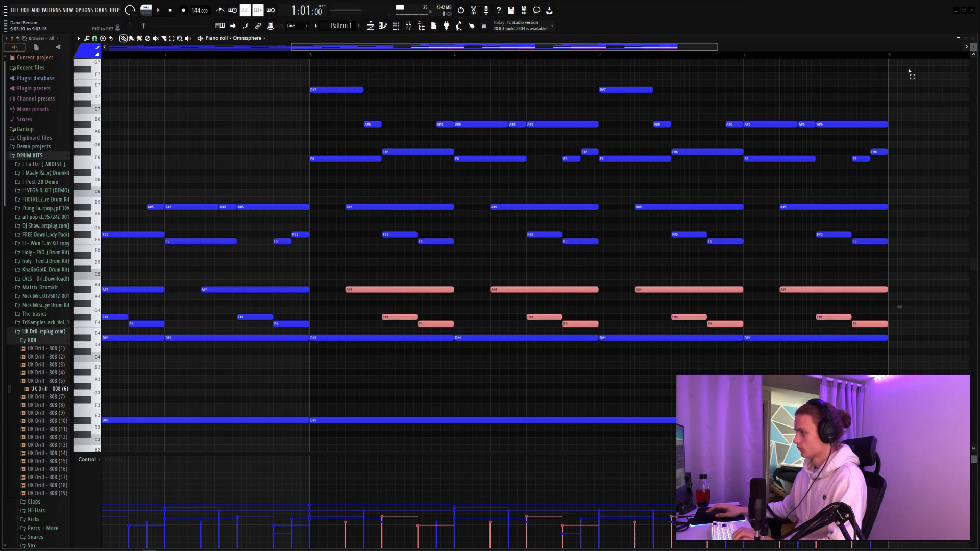
# Step: Play the pattern back and delete the F#4 and F4 notes from bars 5 and 7
pyautogui.moveTo(909, 70); pyautogui.dragTo(331, 162)
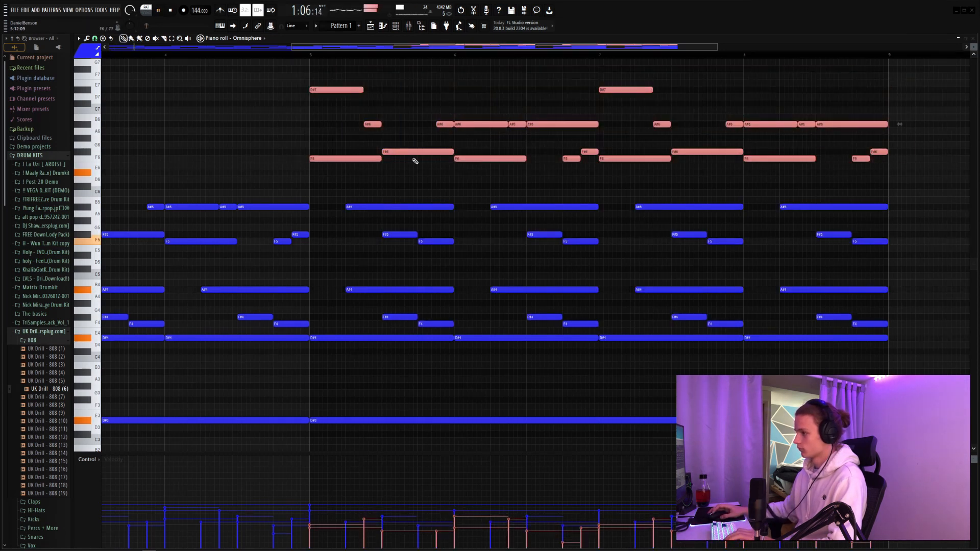
pyautogui.click(427, 179)
pyautogui.rightClick(427, 180)
pyautogui.scroll(-3, 245, 55)
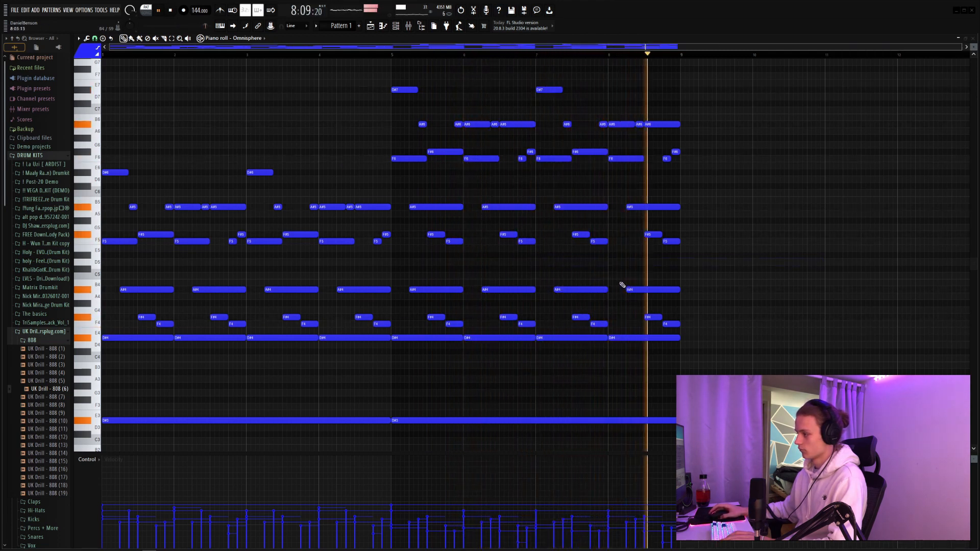
pyautogui.press('space')
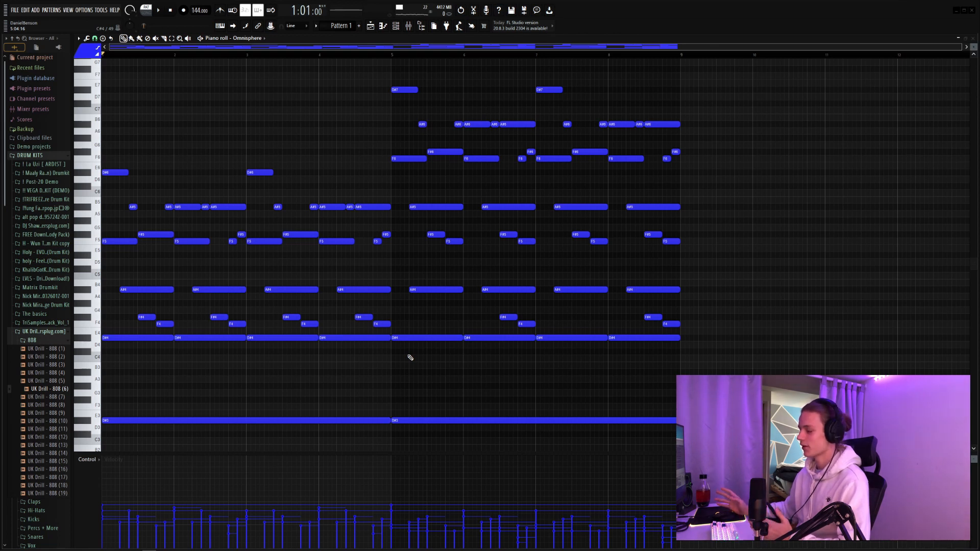
pyautogui.scroll(3, 385, 347)
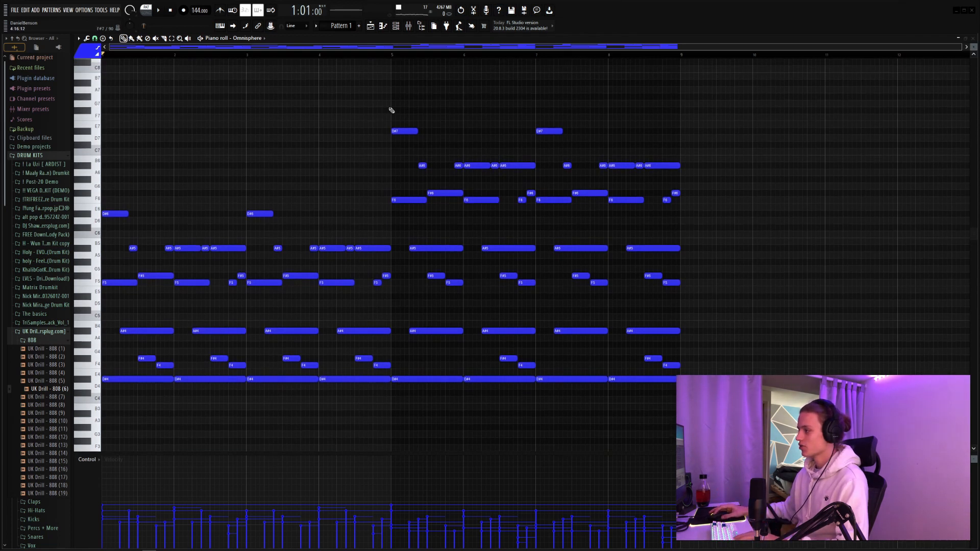
pyautogui.moveTo(392, 111); pyautogui.dragTo(699, 208)
pyautogui.click(496, 220)
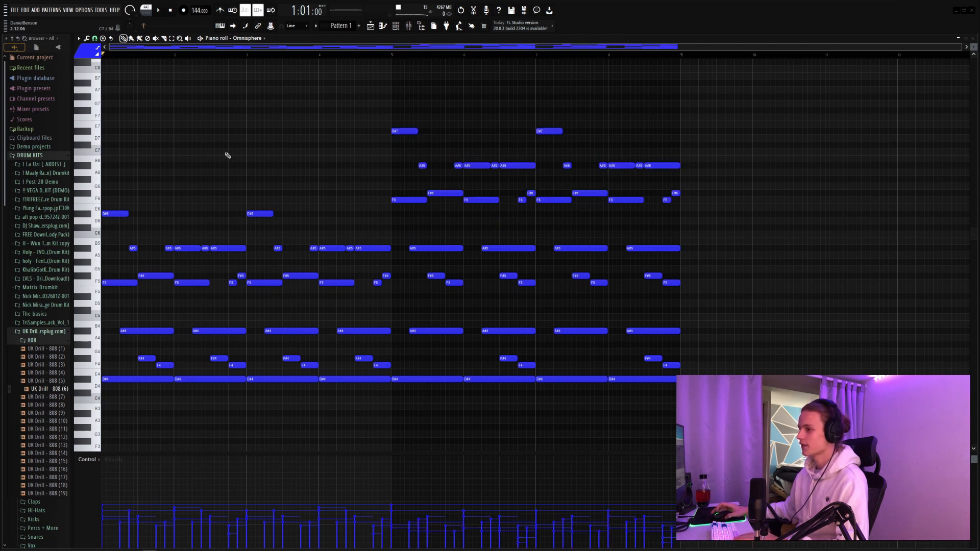
# Step: Draw a high chord of F#6, D#7 and A#7 across the second half of bar 1
pyautogui.scroll(3, 175, 57)
pyautogui.scroll(2, 175, 169)
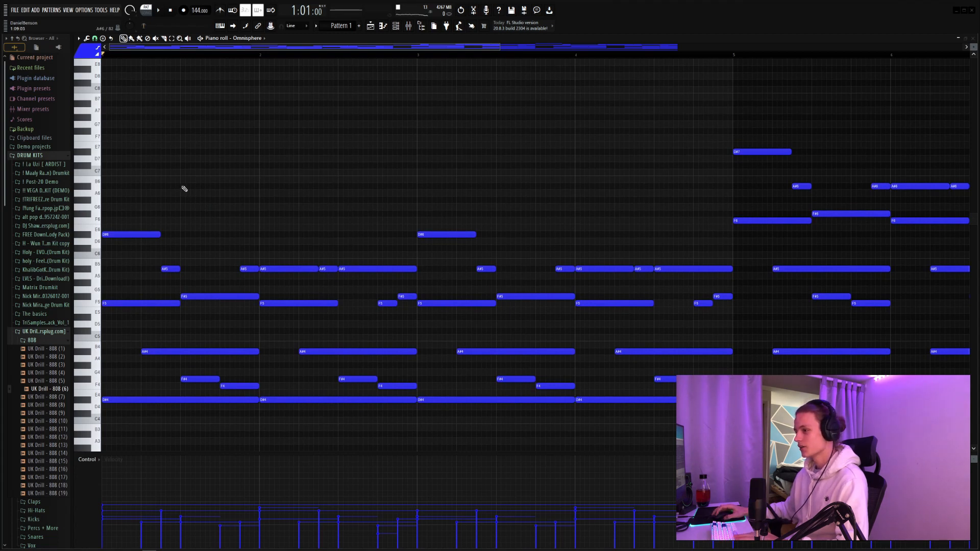
pyautogui.click(182, 186)
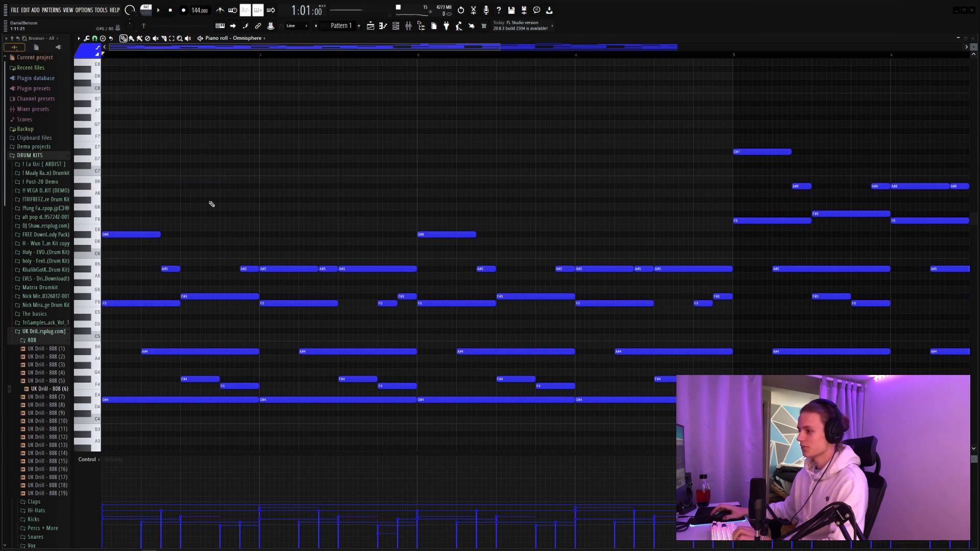
pyautogui.scroll(2, 211, 204)
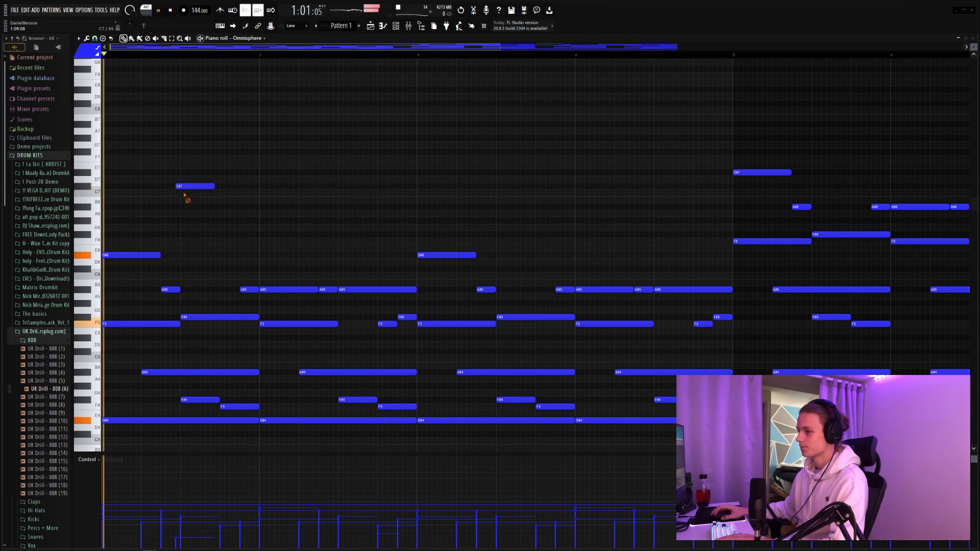
pyautogui.rightClick(184, 186)
pyautogui.press('space')
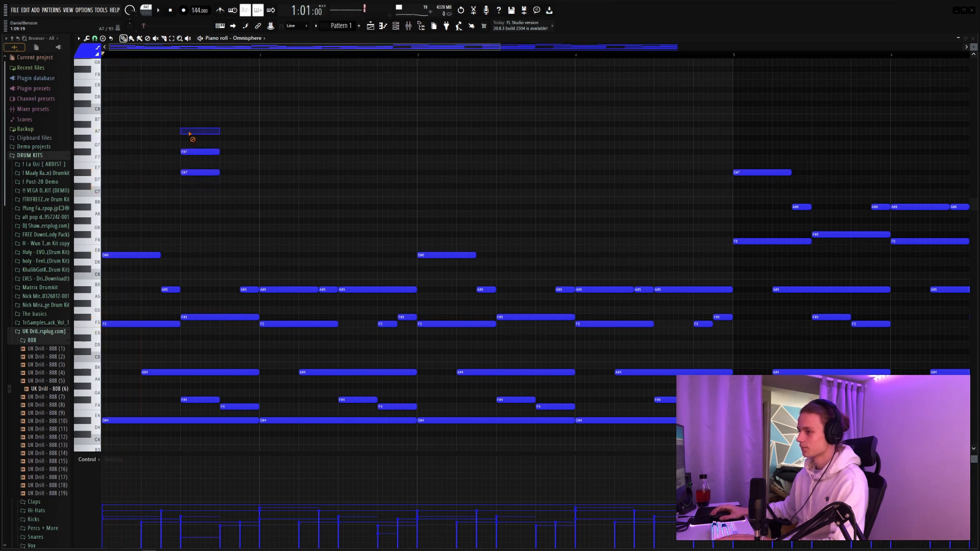
pyautogui.hotkey('ctrl', 'Down')
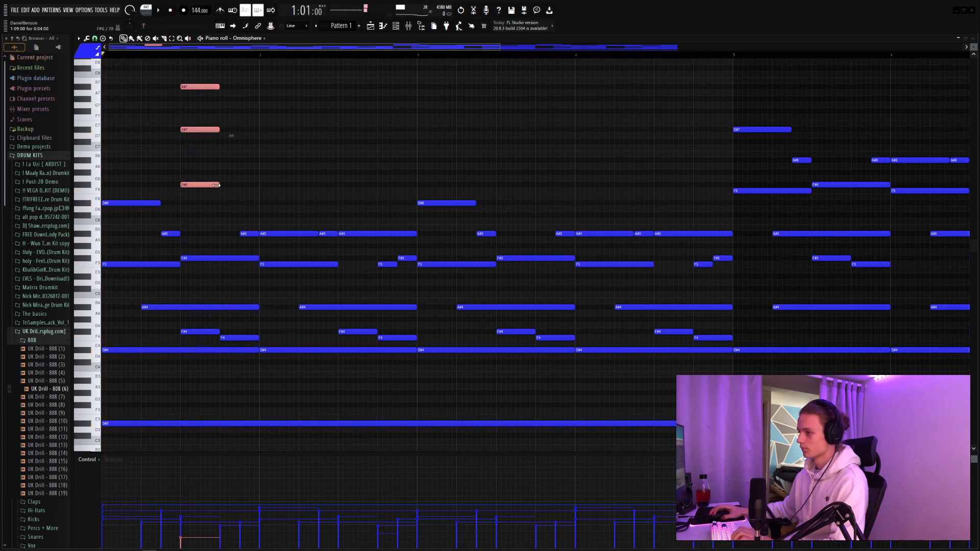
pyautogui.moveTo(255, 163); pyautogui.dragTo(250, 168)
# Step: Add a short A#6 note at the end of bar 1 and strum the start times of the high notes with their ends preserved
pyautogui.press('space')
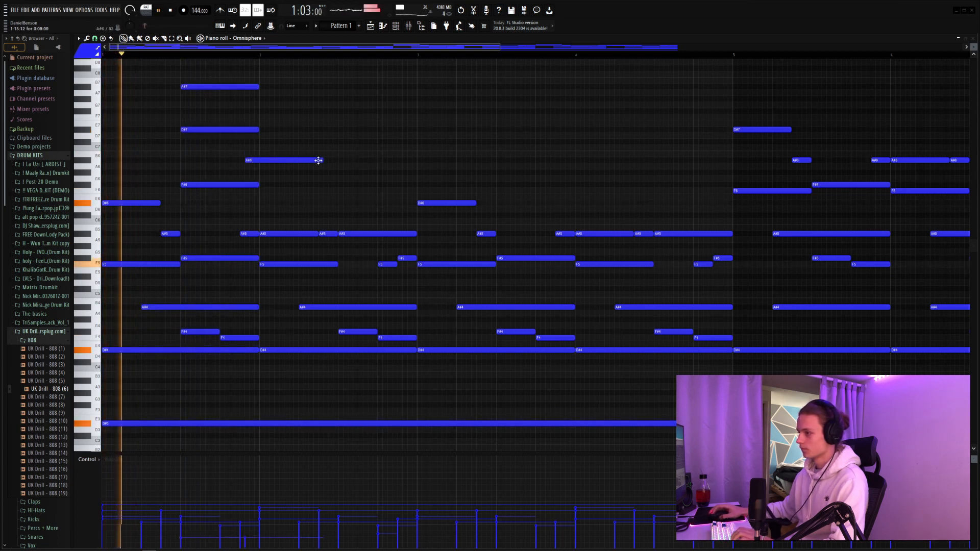
pyautogui.moveTo(318, 159); pyautogui.dragTo(255, 165)
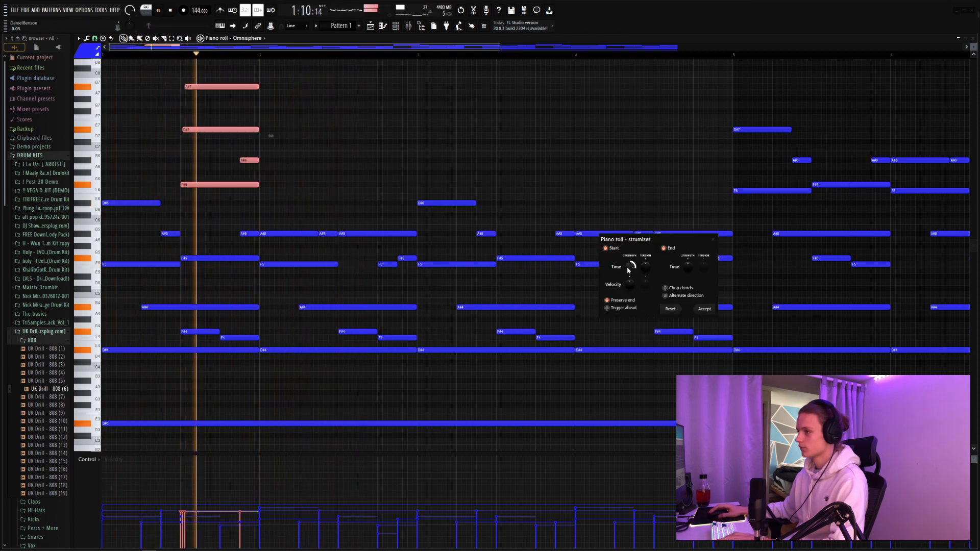
pyautogui.click(704, 309)
# Step: Add a high F#6 note over the last quarter of bar 2 and play the pattern back
pyautogui.click(309, 178)
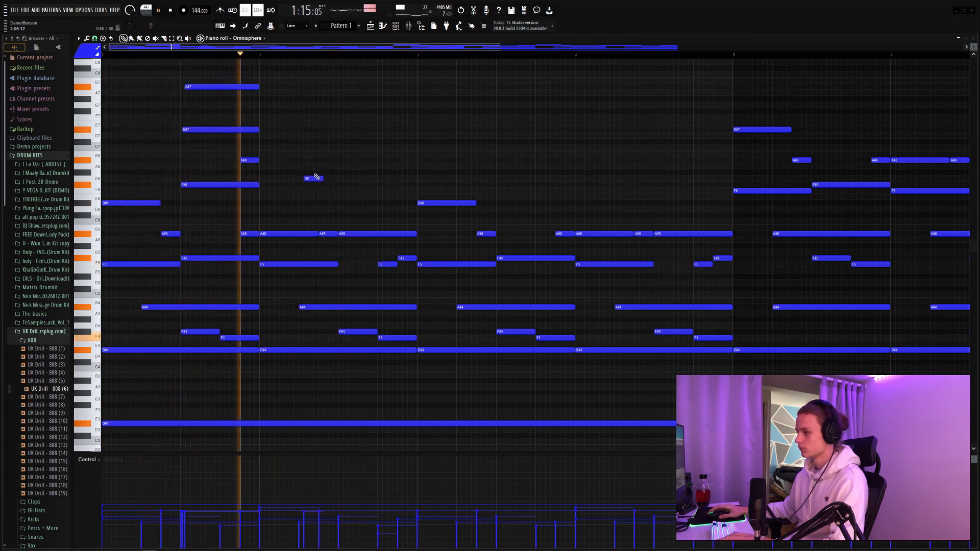
pyautogui.rightClick(313, 178)
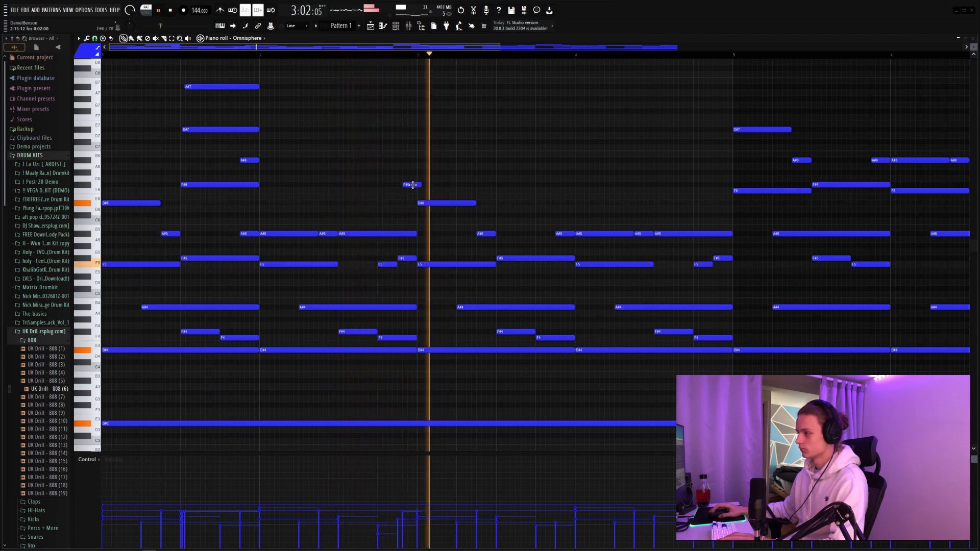
pyautogui.press('space')
pyautogui.click(401, 185)
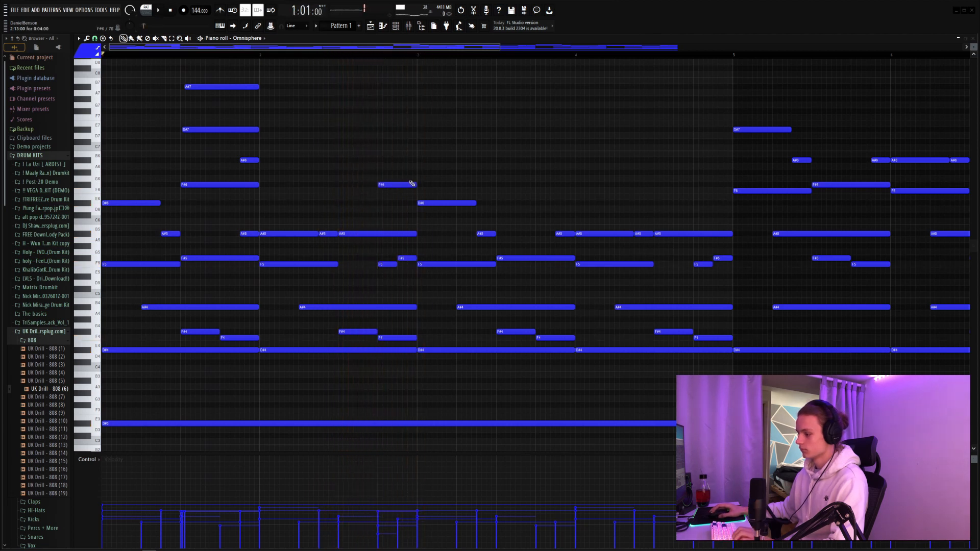
pyautogui.press('space')
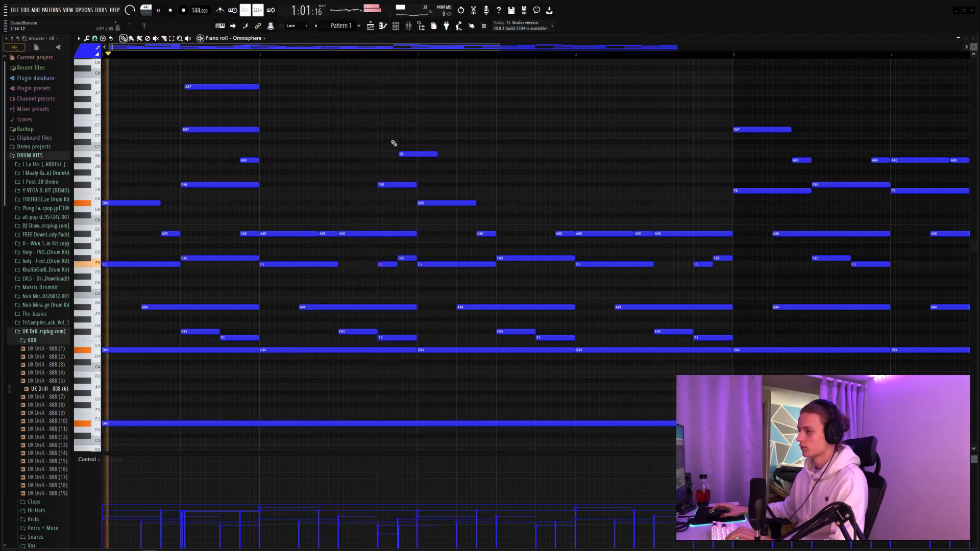
# Step: Copy the new high notes from bars 1 and 2 into bars 3 and 4 and clear the note selection
pyautogui.moveTo(461, 77); pyautogui.dragTo(557, 188)
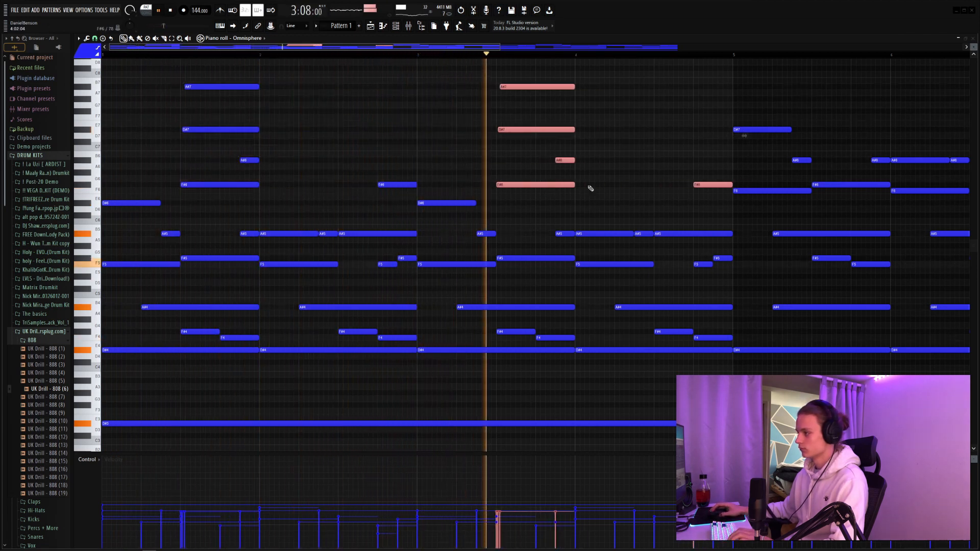
pyautogui.click(608, 162)
pyautogui.rightClick(607, 161)
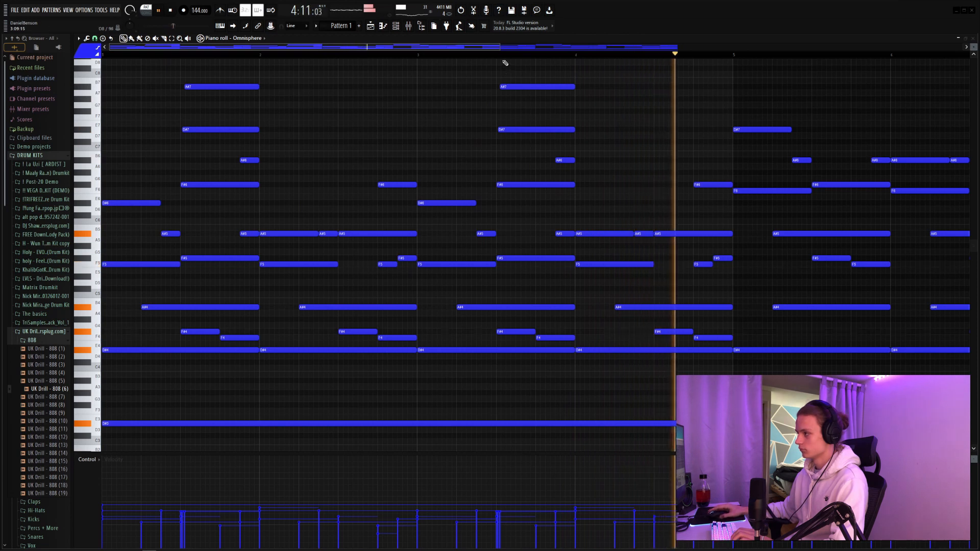
# Step: Select every note in the pattern and apply the piano roll randomizer
pyautogui.scroll(-3, 506, 54)
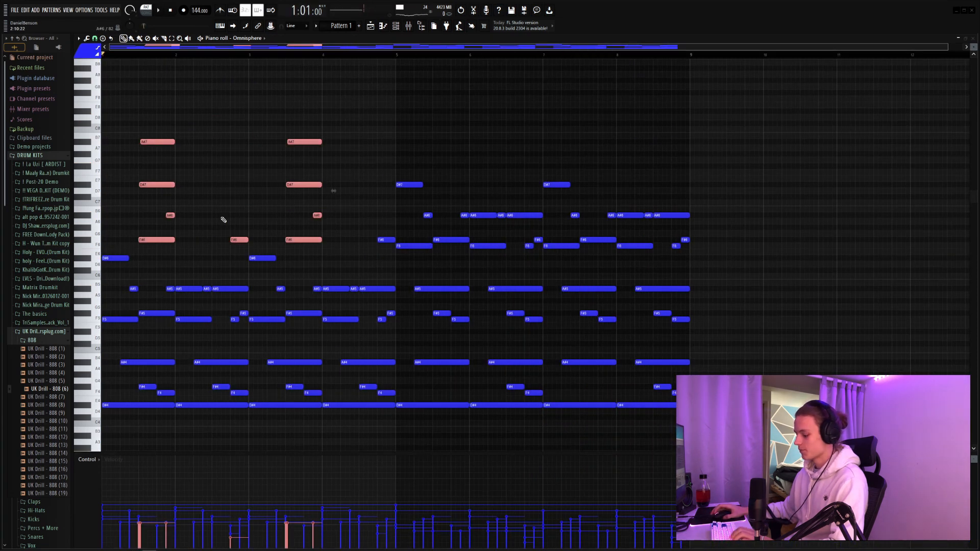
pyautogui.hotkey('ctrl', 'a')
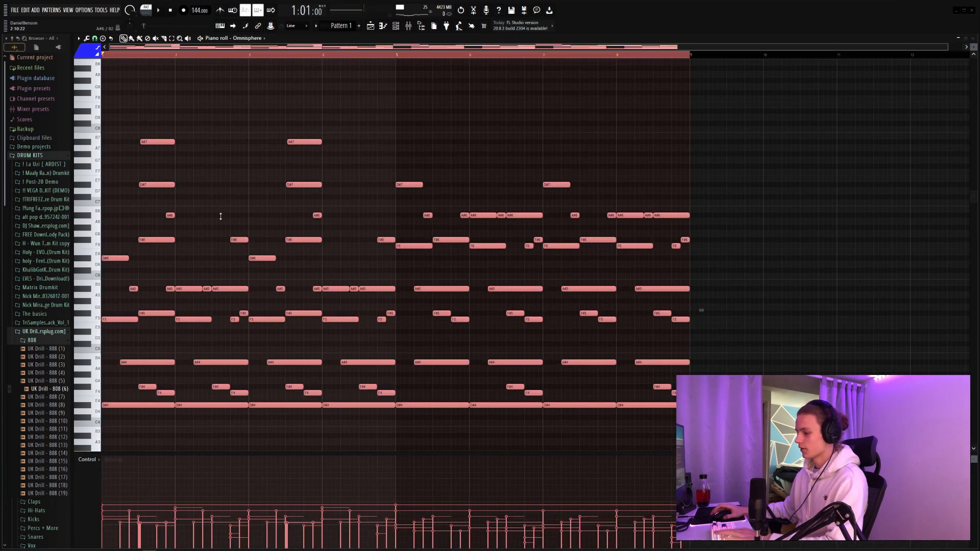
pyautogui.scroll(2, 552, 286)
pyautogui.hotkey('alt', 'r')
pyautogui.click(707, 198)
# Step: Copy the high D#7 and A#7 notes from bars 1 and 3 into the second halves of bars 5 and 7
pyautogui.scroll(5, 323, 190)
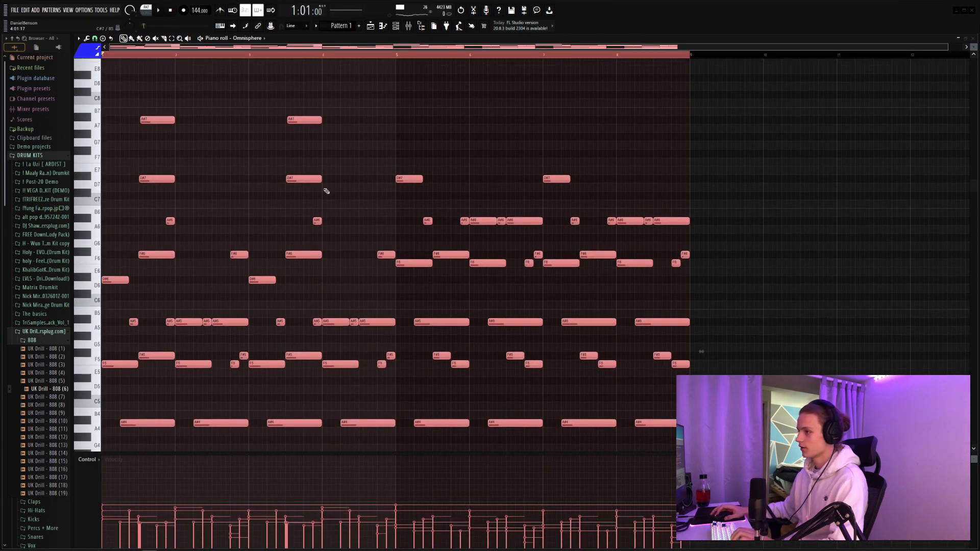
pyautogui.moveTo(375, 113); pyautogui.dragTo(171, 279)
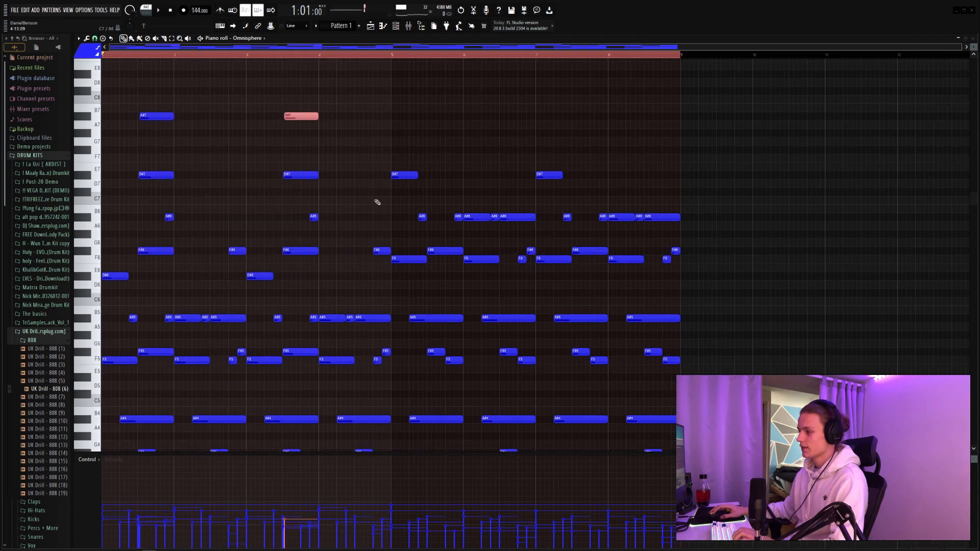
pyautogui.moveTo(401, 154); pyautogui.dragTo(693, 280)
pyautogui.moveTo(348, 104); pyautogui.dragTo(381, 185)
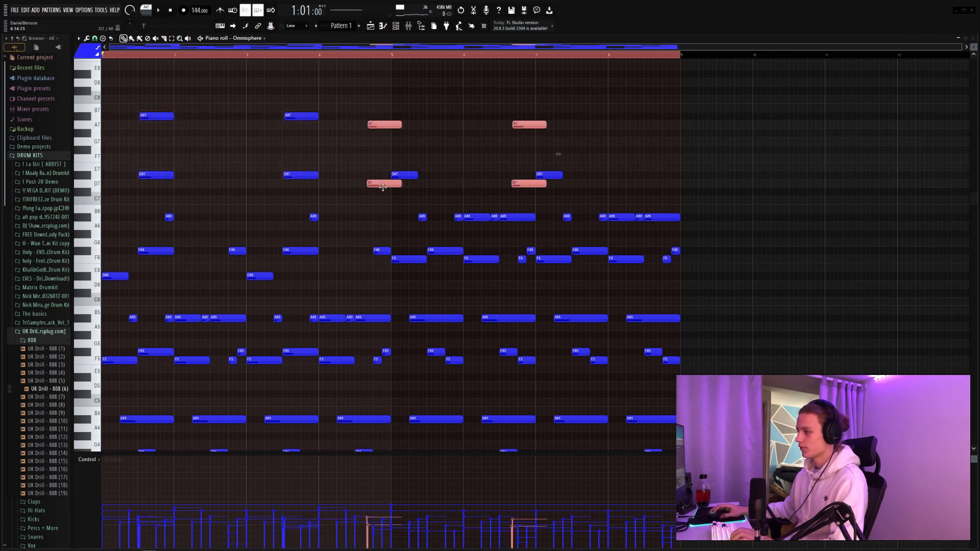
pyautogui.moveTo(382, 185); pyautogui.dragTo(441, 176)
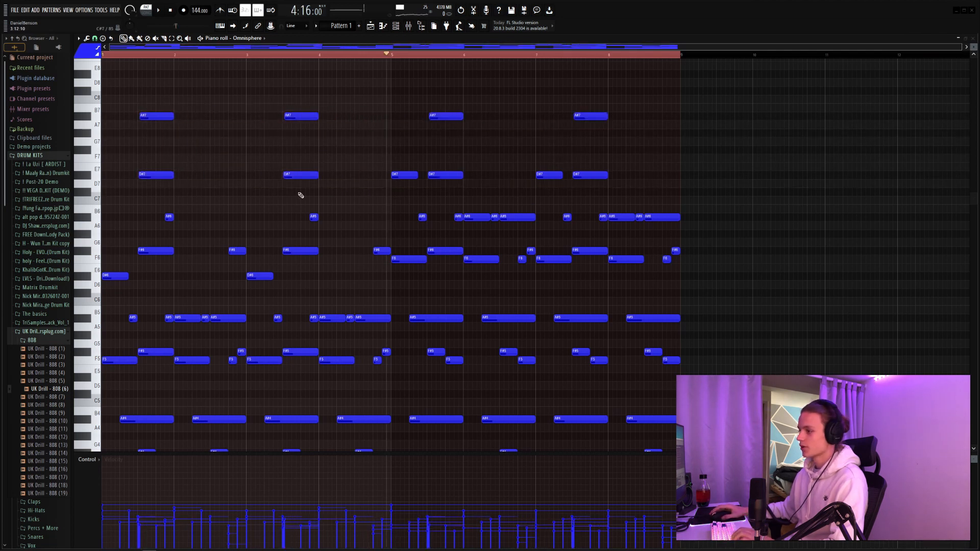
# Step: Add high F#7 and F7 half-bar notes to bars 2, 4, 6 and 8 and play the pattern back
pyautogui.scroll(-1, 301, 195)
pyautogui.click(156, 227)
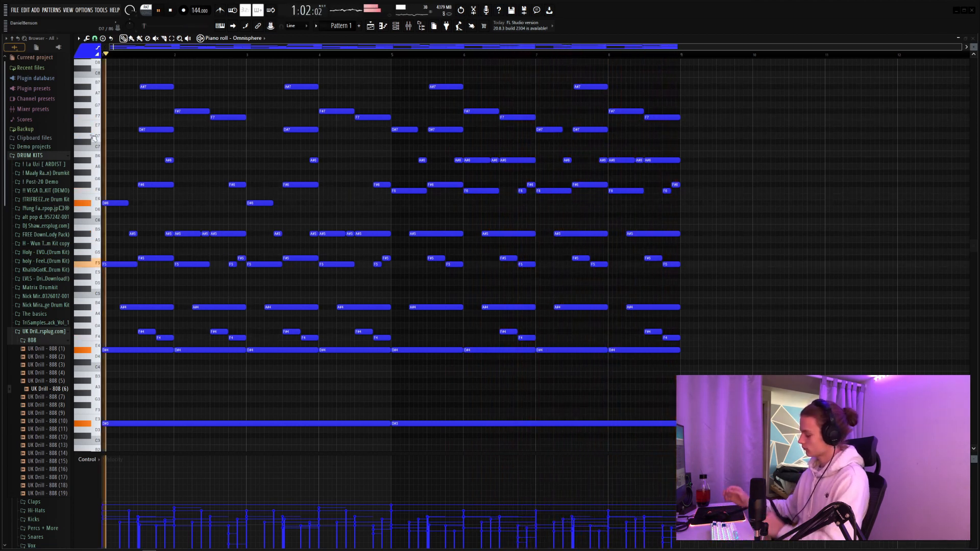
pyautogui.press('space')
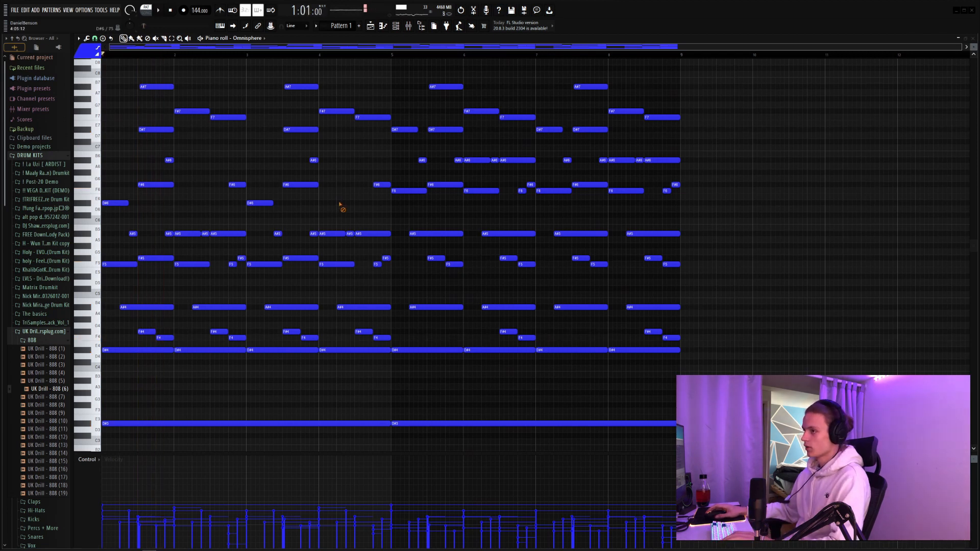
# Step: Try transposing every note three semitones up, lower the notes to an F root and play them back
pyautogui.hotkey('ctrl', 'a')
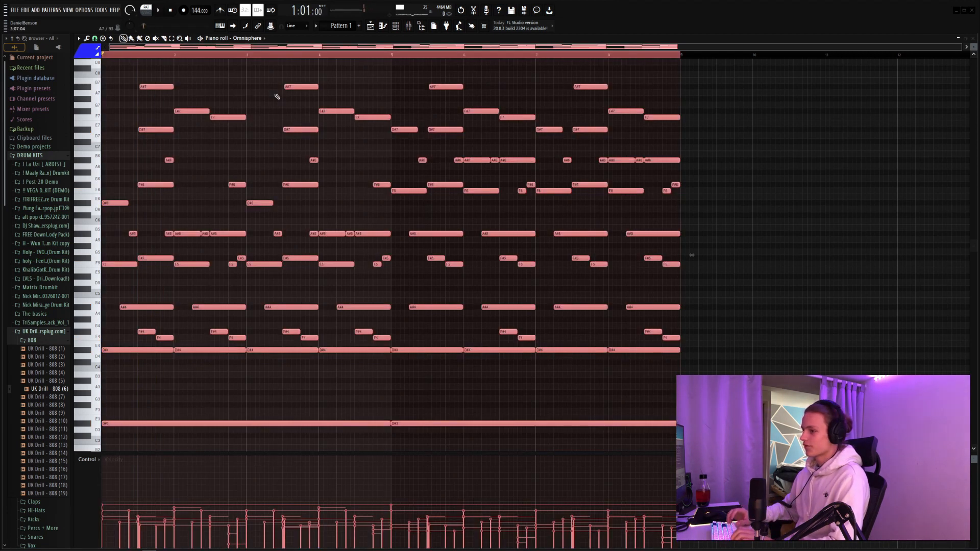
pyautogui.hotkey('shift', 'Up')
pyautogui.hotkey('shift', 'Up')
pyautogui.hotkey('shift', 'Up')
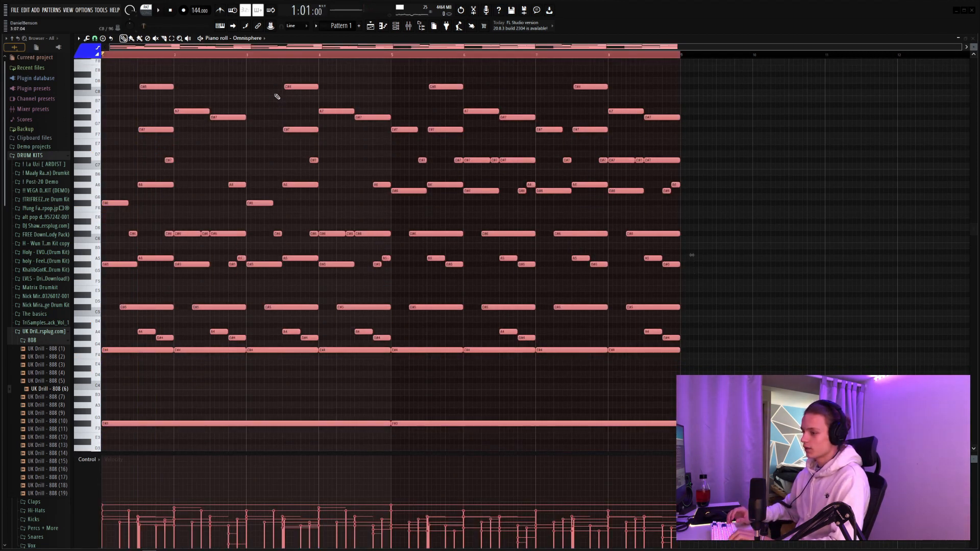
pyautogui.hotkey('shift', 'Down')
pyautogui.hotkey('shift', 'Down')
pyautogui.press('space')
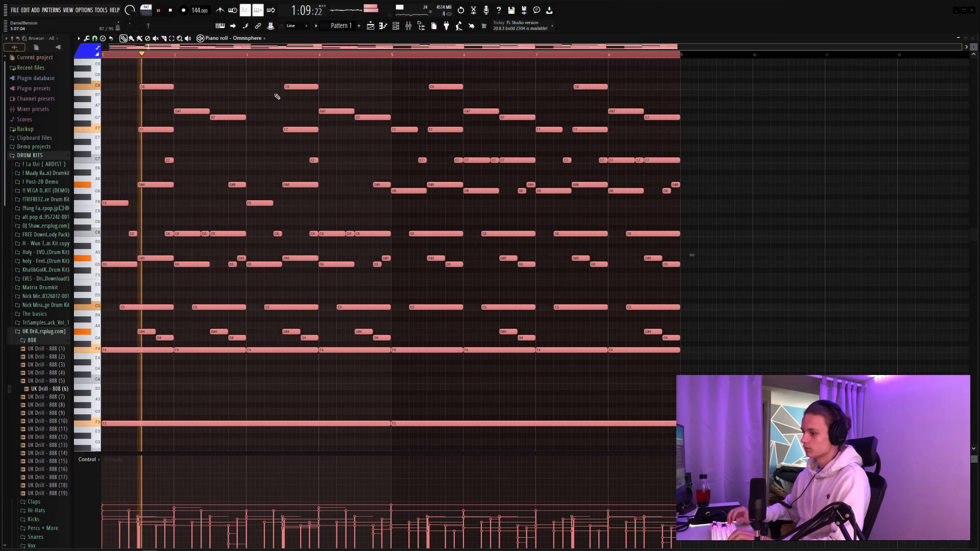
# Step: Transpose all notes down to a D3 bass, audition the pattern and raise the whole pattern by one octave
pyautogui.hotkey('shift', 'Down')
pyautogui.hotkey('shift', 'Down')
pyautogui.press('space')
pyautogui.press('space')
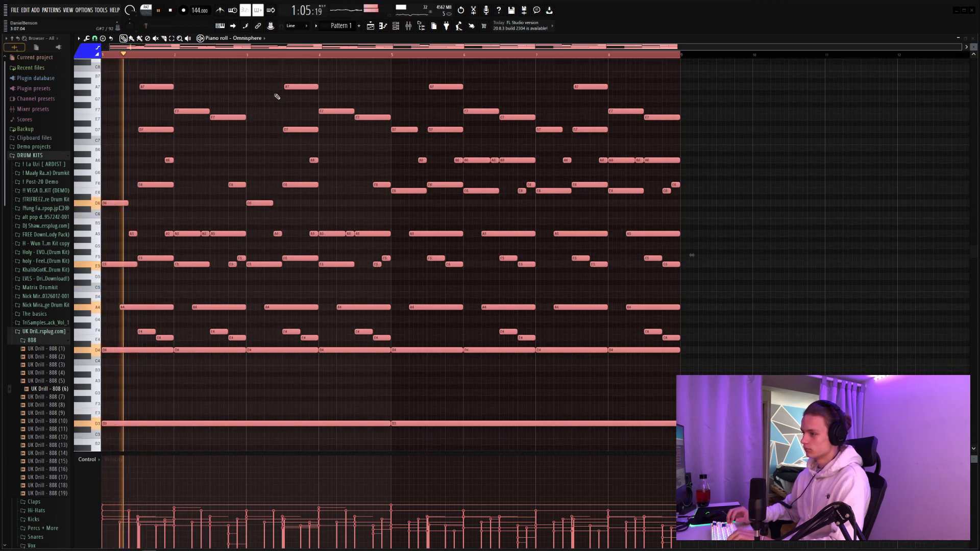
pyautogui.press('space')
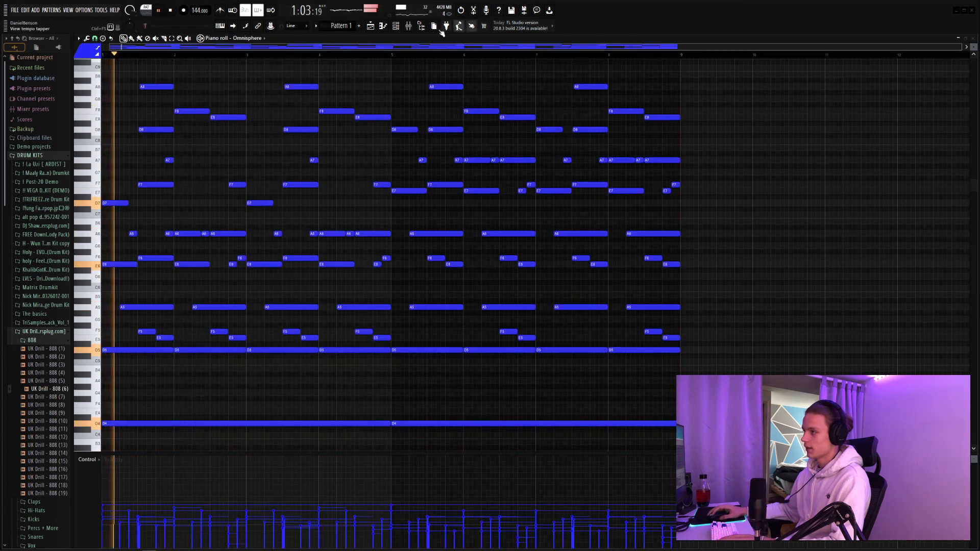
pyautogui.press('space')
# Step: Load Tape Cassette 2 in slot 1 and HalfTime in slot 3 of mixer insert 1, and reposition the HalfTime window
pyautogui.press('F6')
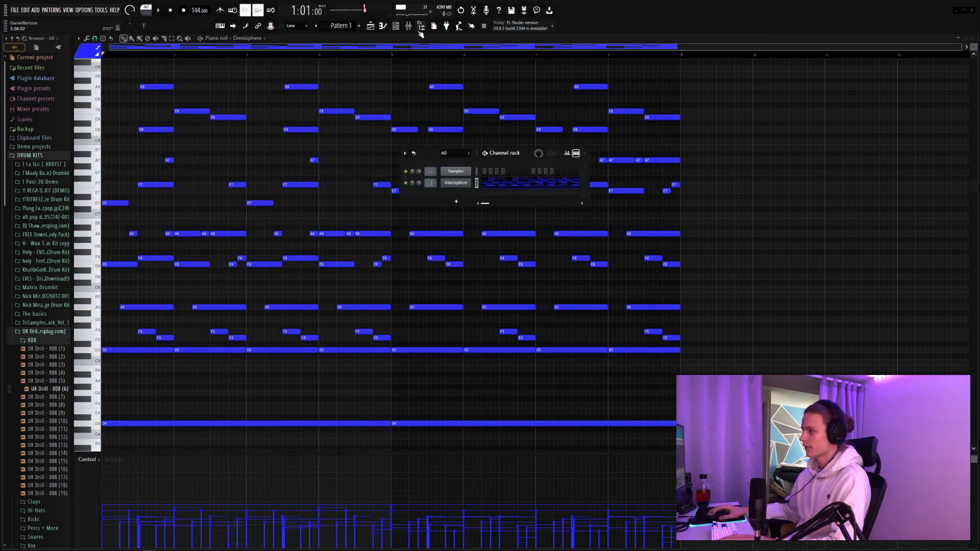
pyautogui.click(409, 27)
pyautogui.click(920, 64)
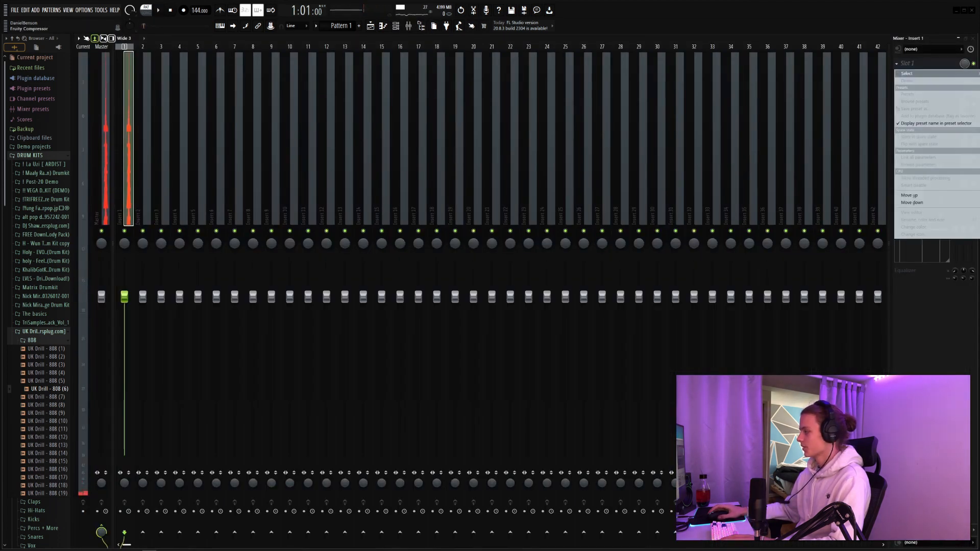
pyautogui.click(978, 204)
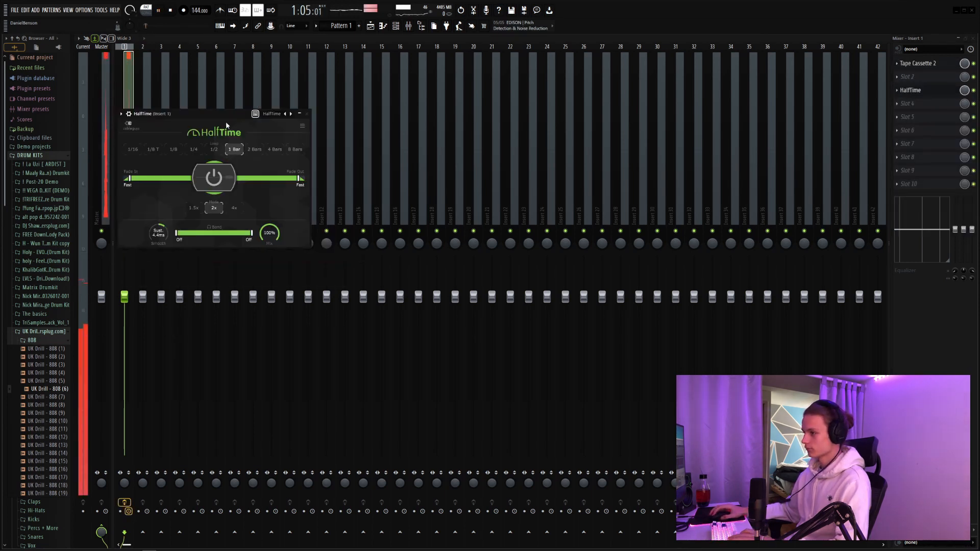
pyautogui.moveTo(231, 117); pyautogui.dragTo(330, 141)
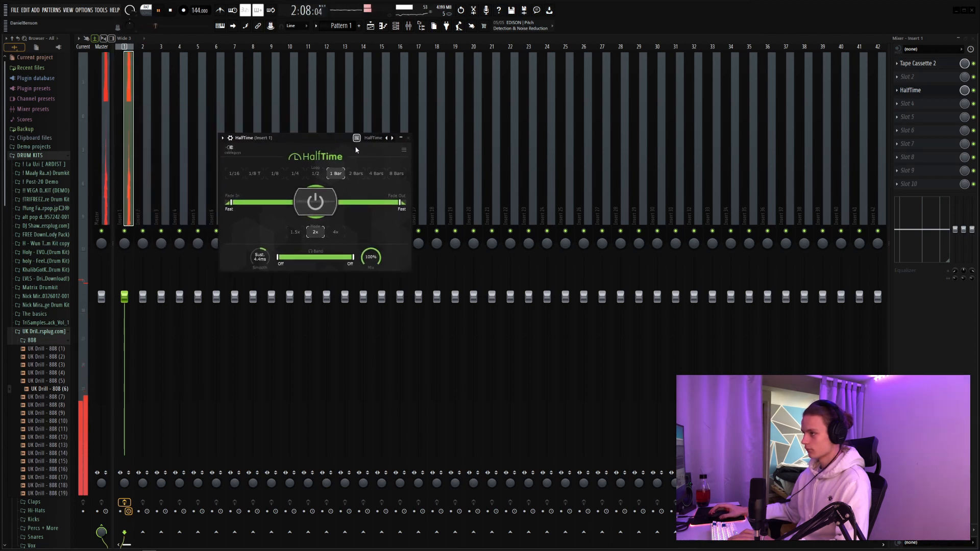
# Step: Set HalfTime on insert 1 to a 1/2 loop length, lower its mix slightly and audition the pattern
pyautogui.click(314, 174)
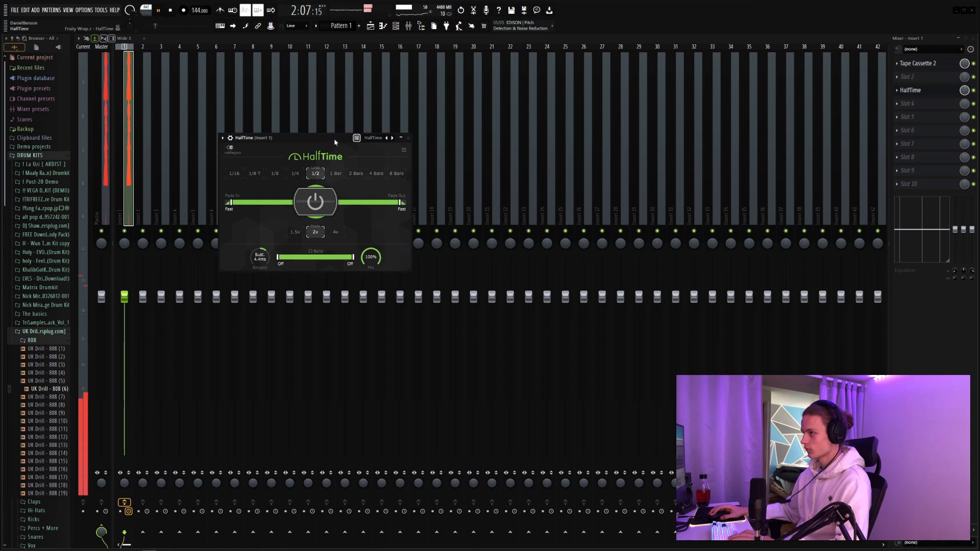
pyautogui.moveTo(335, 141); pyautogui.dragTo(388, 126)
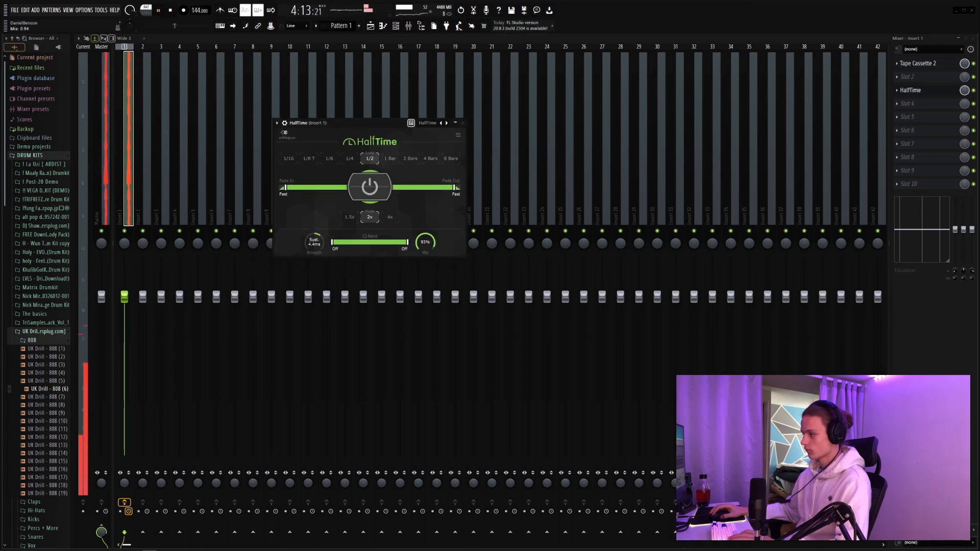
pyautogui.press('space')
pyautogui.moveTo(373, 124); pyautogui.dragTo(411, 108)
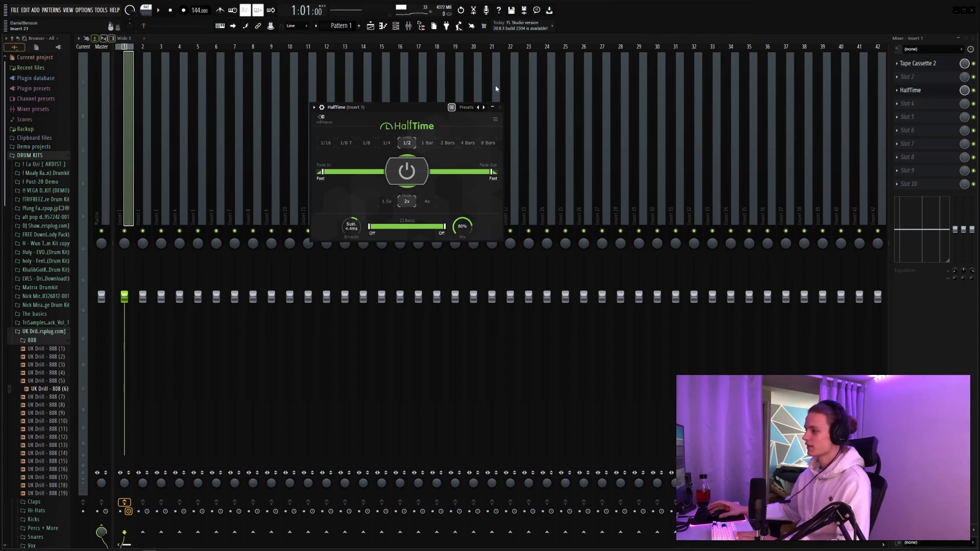
pyautogui.press('space')
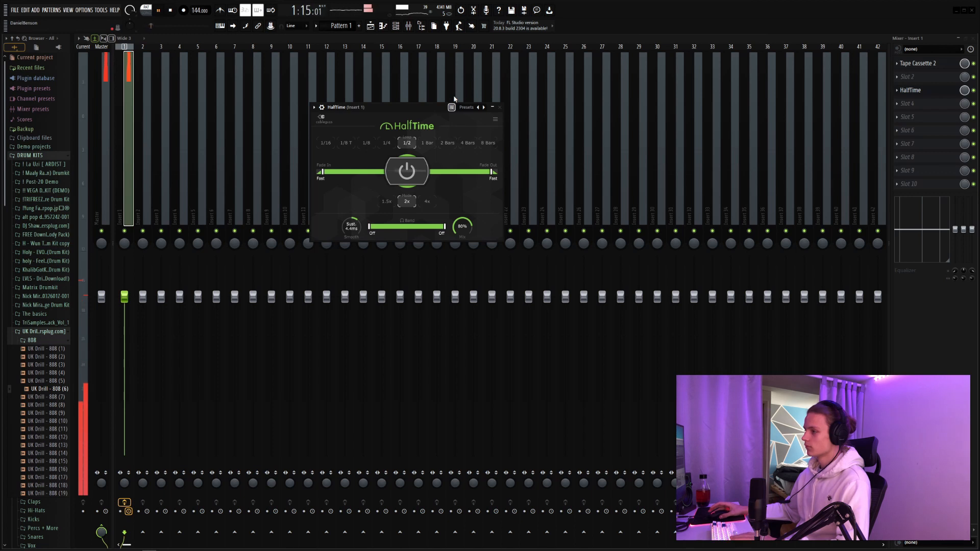
pyautogui.click(500, 108)
pyautogui.press('space')
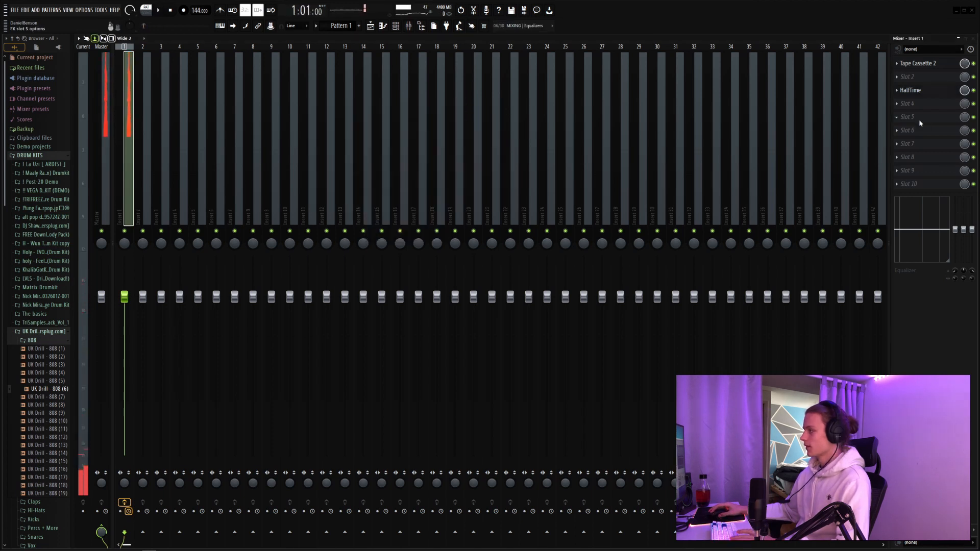
# Step: Load Fruity Chorus in slot 5 of insert 1 and play the pattern back
pyautogui.click(913, 116)
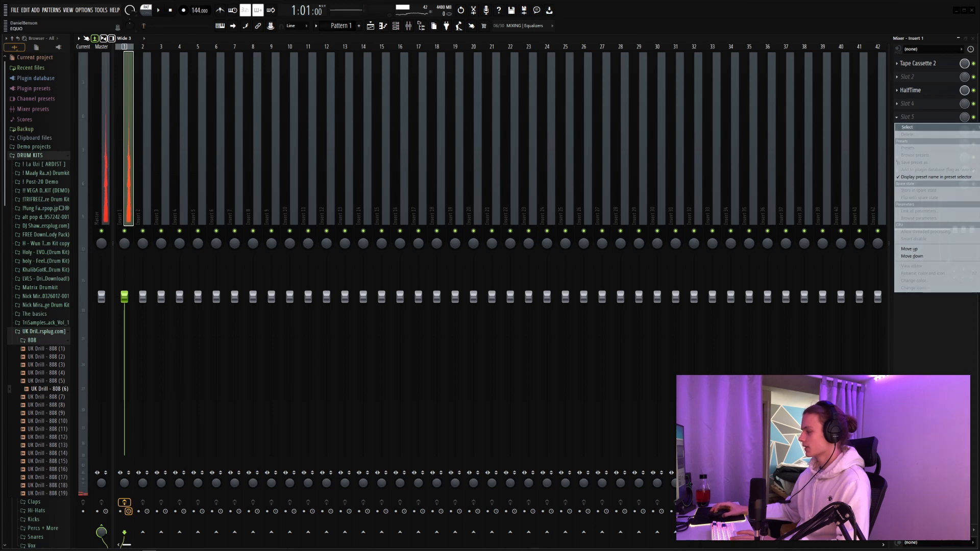
pyautogui.click(979, 326)
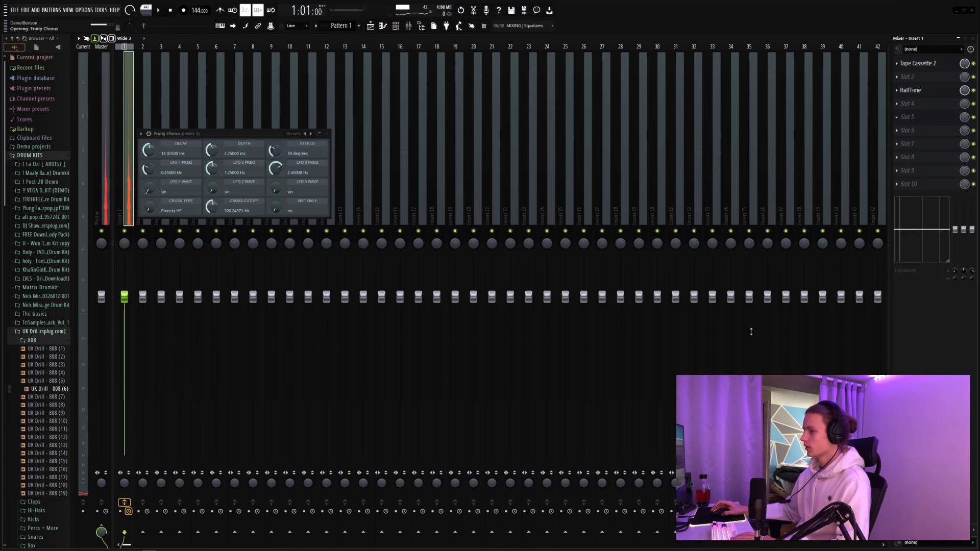
pyautogui.click(327, 134)
pyautogui.press('space')
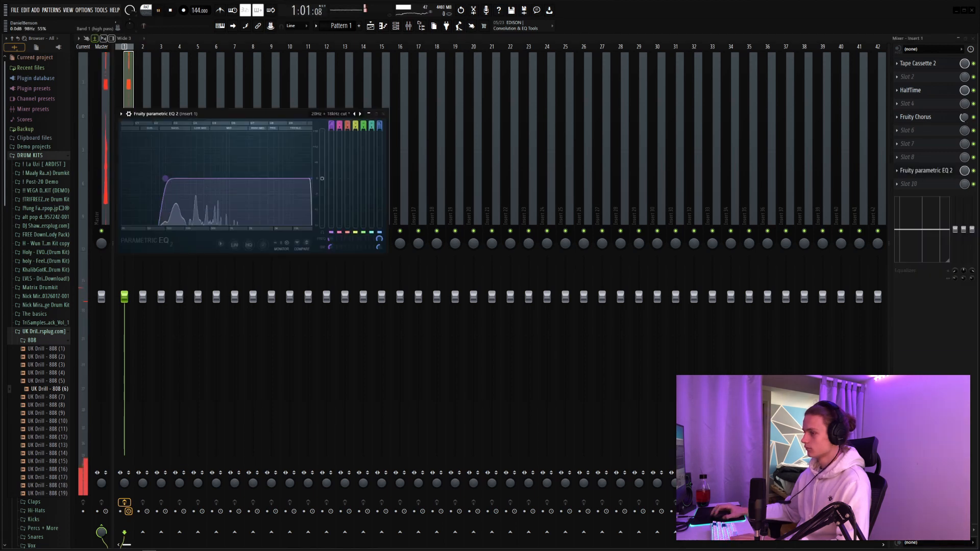
# Step: Raise the high-pass cutoff in Fruity parametric EQ 2 and add Ozone Imager 2 with Stereoize at 20.0 ms in slot 10
pyautogui.moveTo(163, 179); pyautogui.dragTo(174, 179)
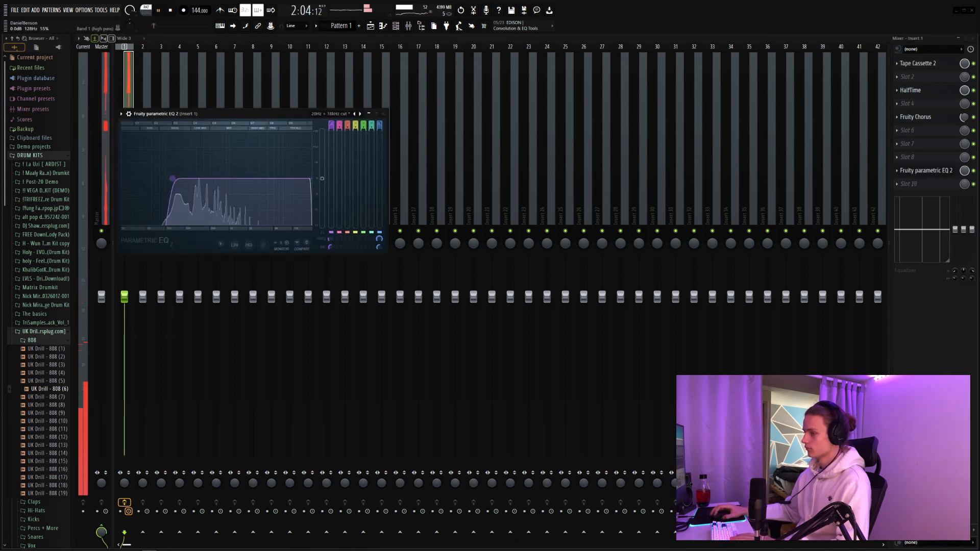
pyautogui.click(384, 114)
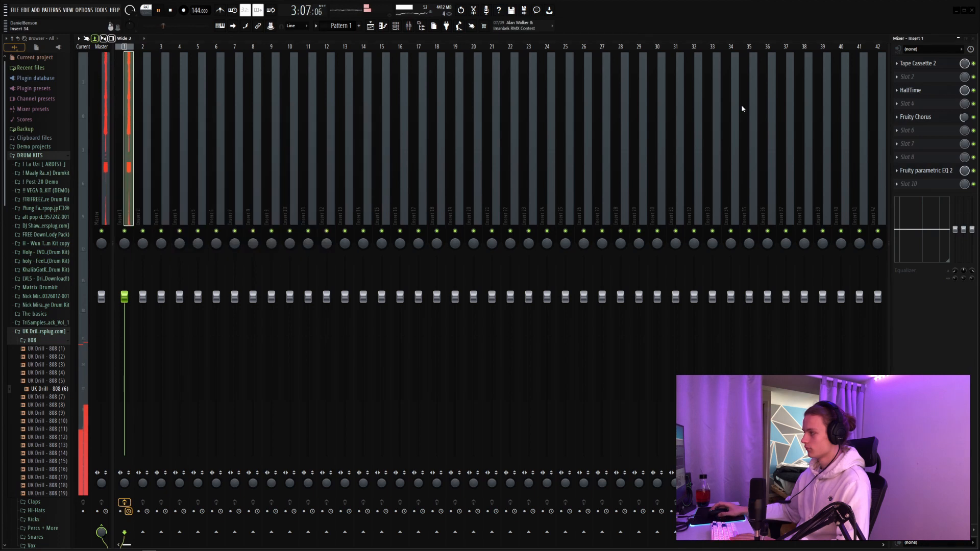
pyautogui.click(908, 183)
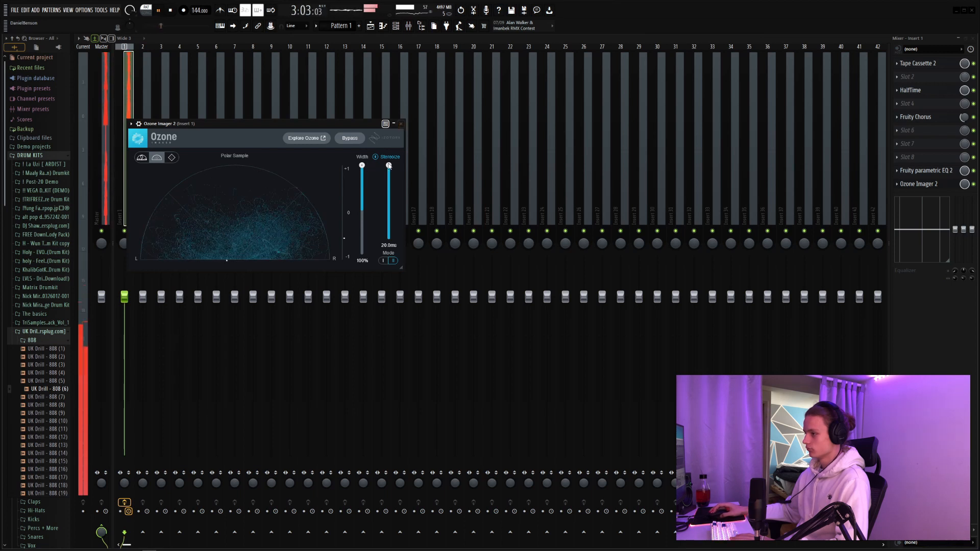
pyautogui.click(401, 124)
pyautogui.press('space')
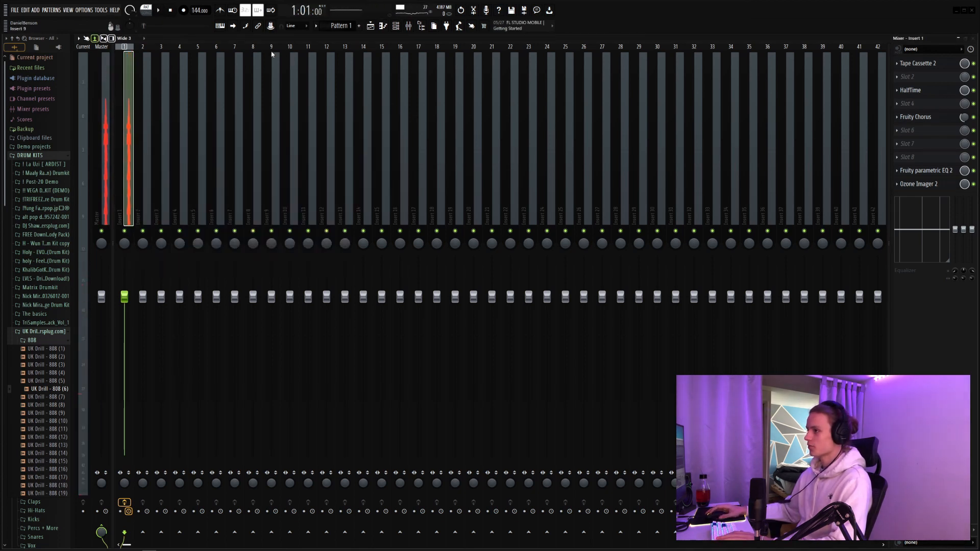
# Step: Quick render Pattern 1 as an audio clip in the playlist
pyautogui.click(316, 26)
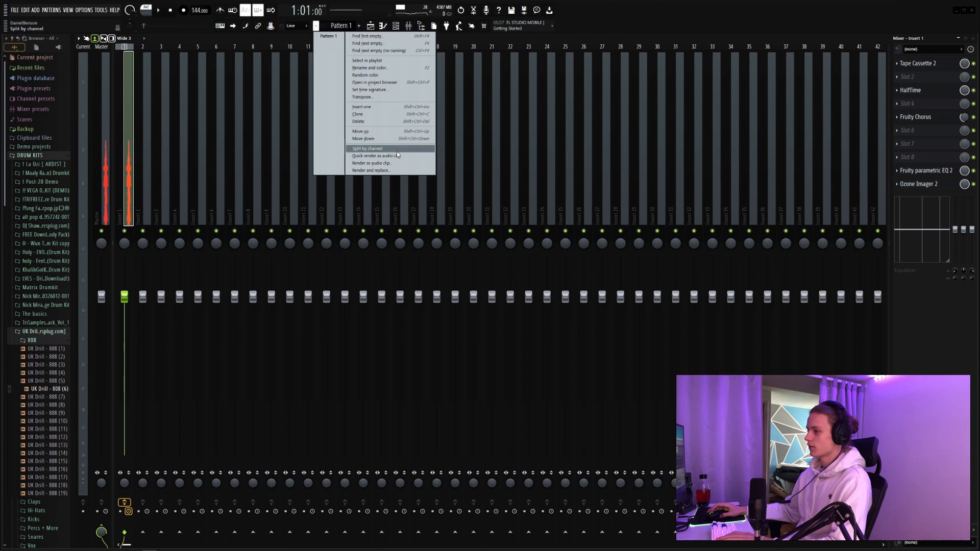
pyautogui.click(383, 155)
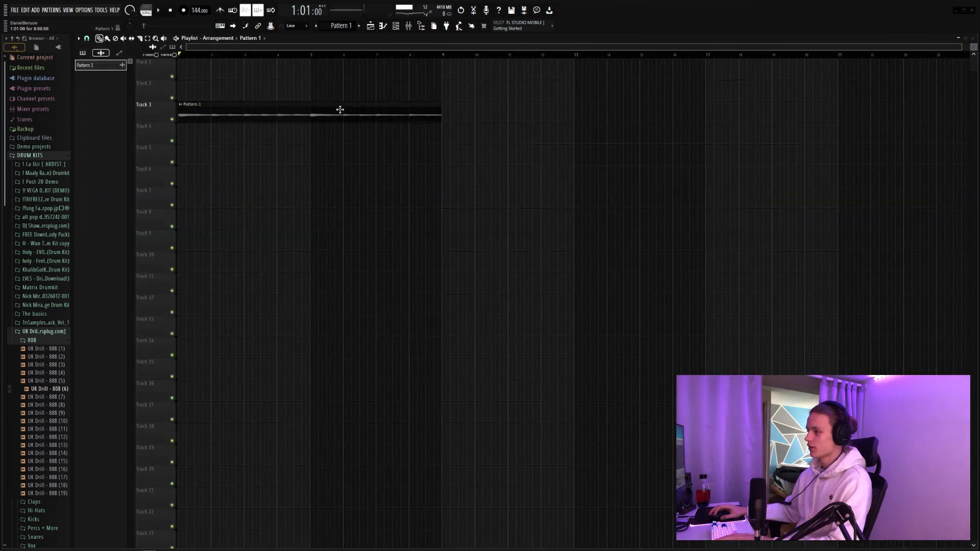
# Step: Try reversing the rendered Pattern 1 audio clip and audition it, then switch Reverse off again
pyautogui.doubleClick(337, 109)
pyautogui.click(192, 162)
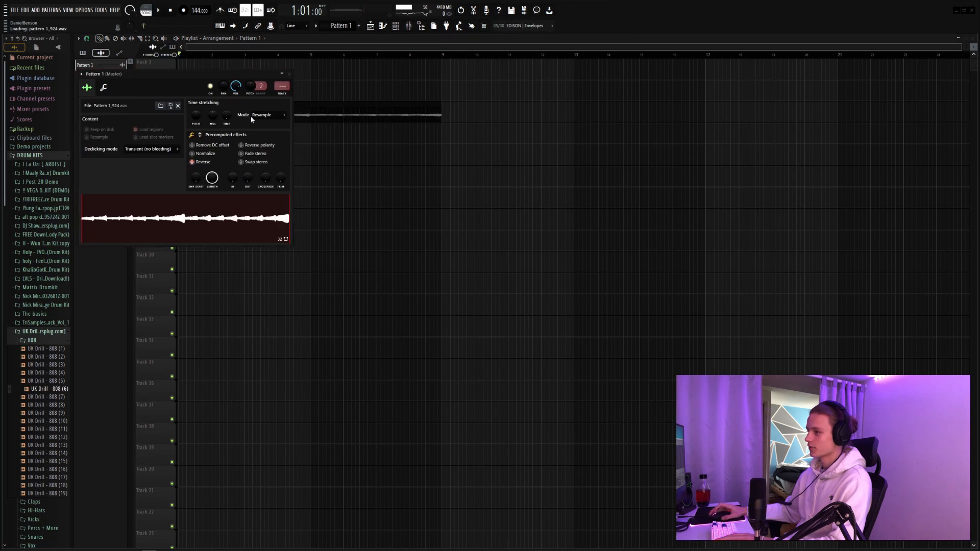
pyautogui.press('space')
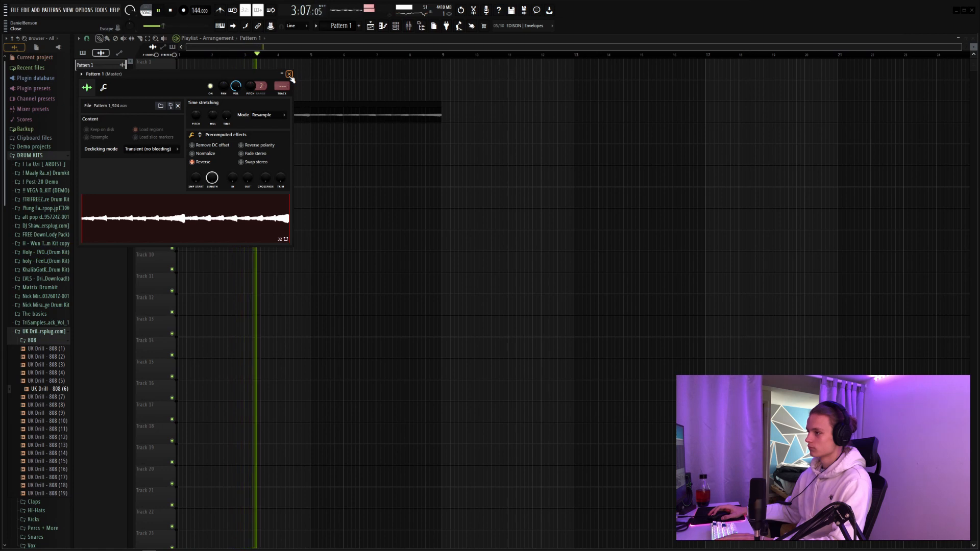
pyautogui.click(197, 163)
pyautogui.press('space')
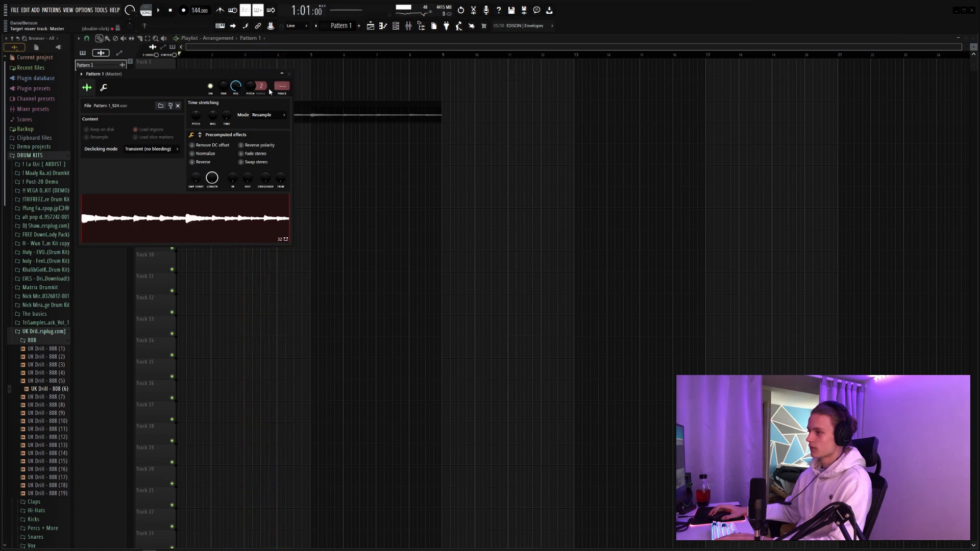
pyautogui.click(290, 74)
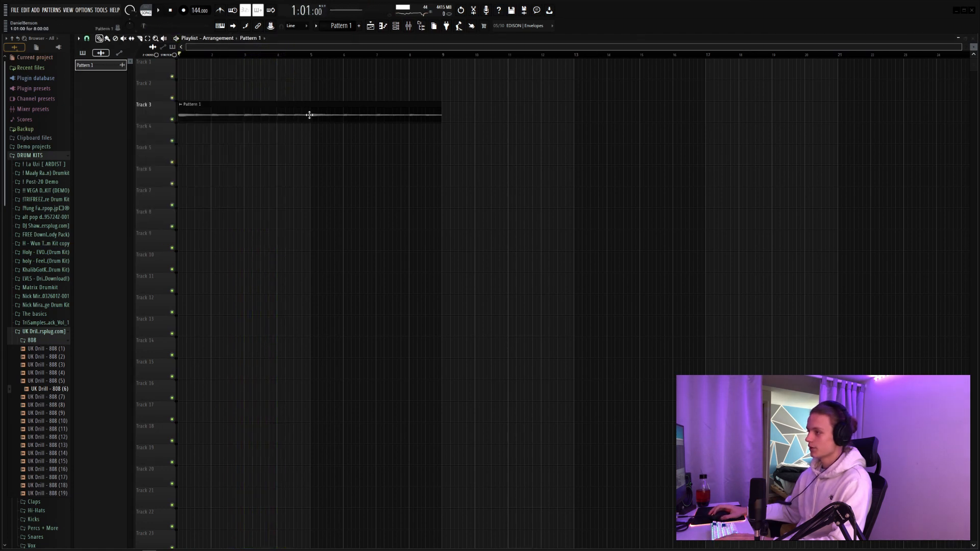
# Step: Place a copy of the audio clip at bar 9 on Track 5, make it unique and reverse it
pyautogui.click(441, 156)
pyautogui.click(444, 148)
pyautogui.click(462, 205)
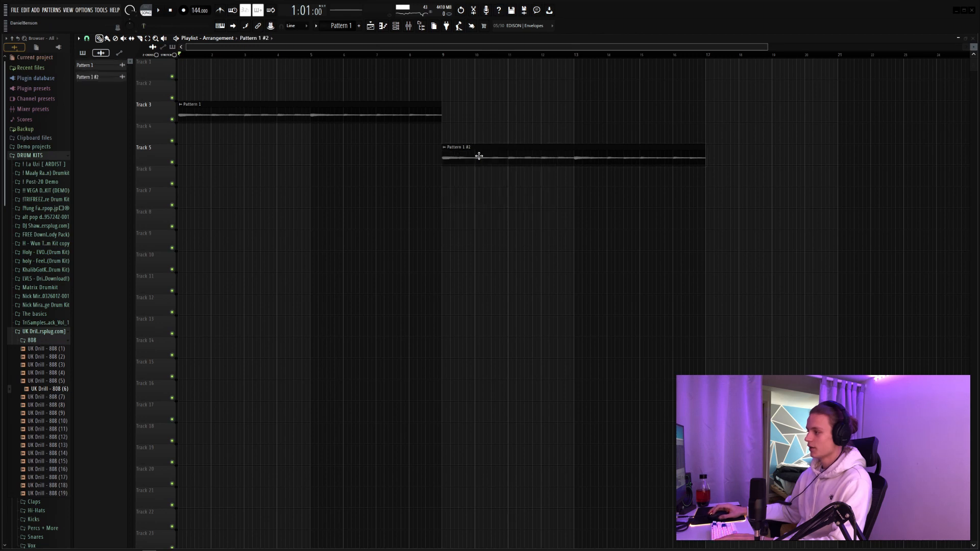
pyautogui.doubleClick(479, 155)
pyautogui.click(206, 171)
pyautogui.click(299, 83)
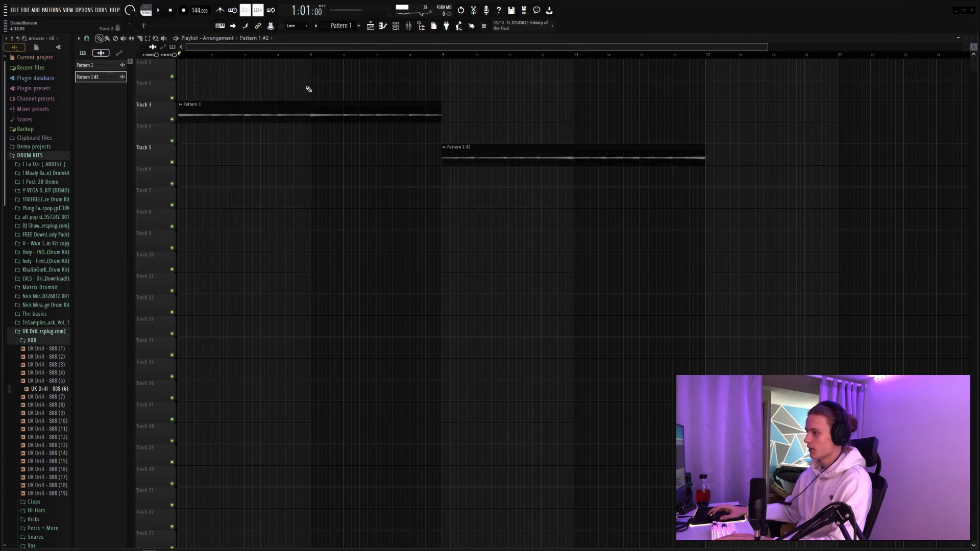
# Step: Slice the reversed clip into four two-bar pieces, rearrange their order and move them to bar 1 on Track 5
pyautogui.press('c')
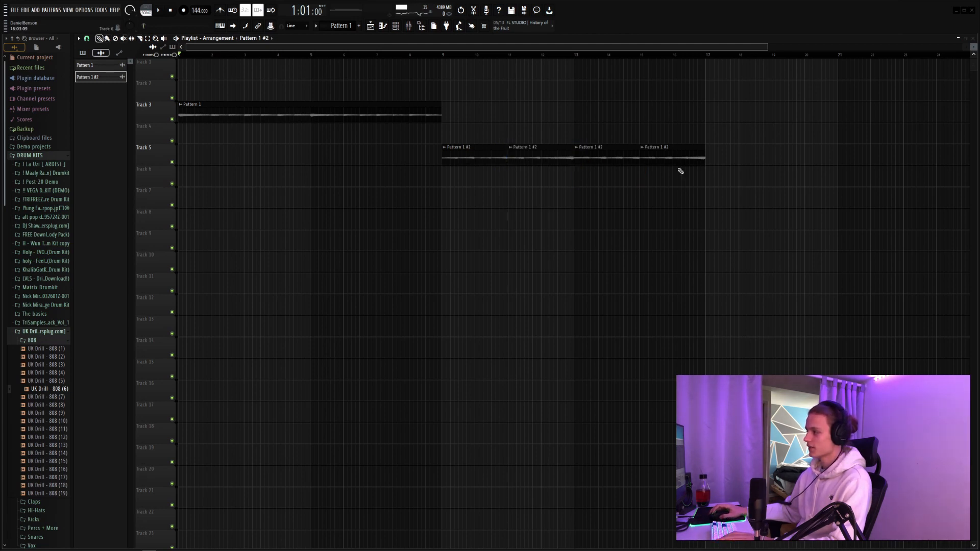
pyautogui.moveTo(685, 155); pyautogui.dragTo(488, 134)
pyautogui.moveTo(624, 158); pyautogui.dragTo(610, 132)
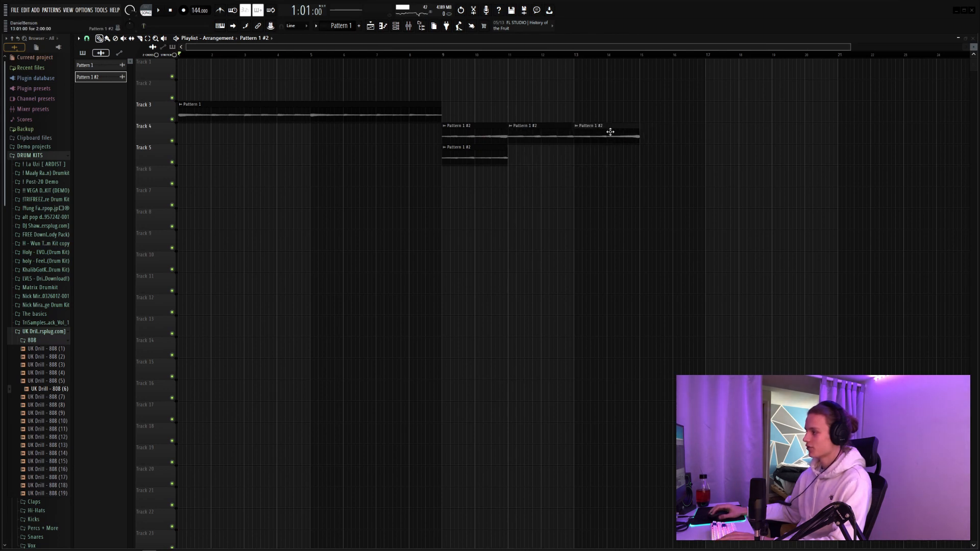
pyautogui.moveTo(474, 153); pyautogui.dragTo(673, 127)
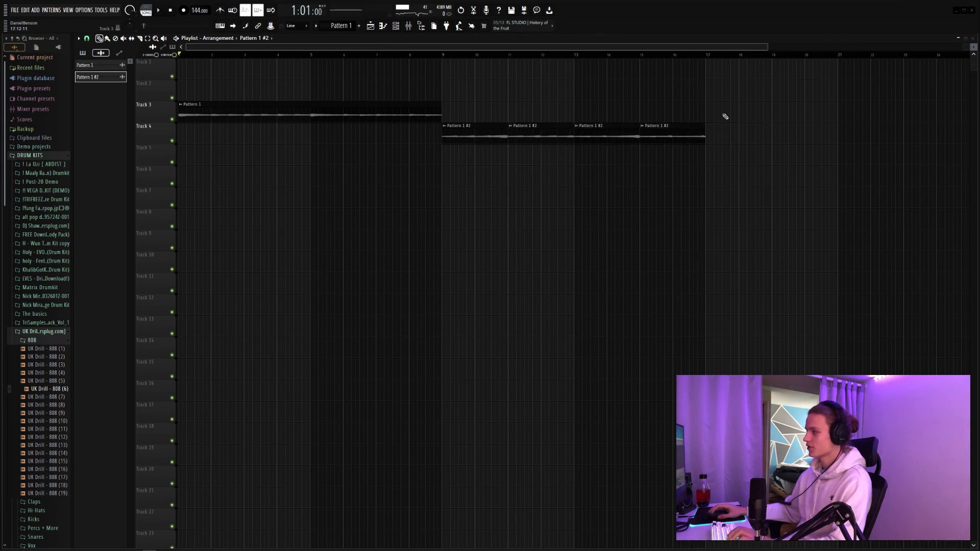
pyautogui.moveTo(774, 123); pyautogui.dragTo(188, 155)
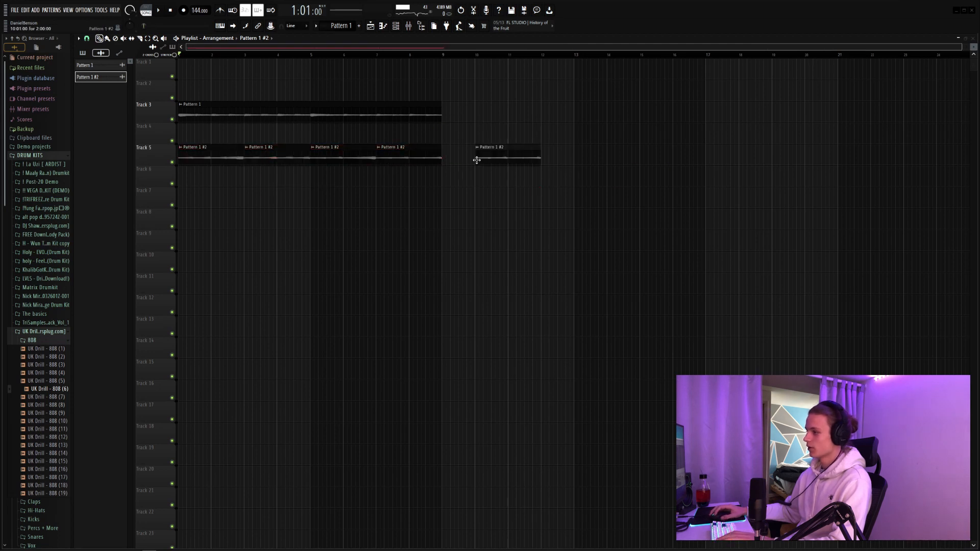
# Step: Audition the original clip layered with the reversed slices and check the sample settings of Pattern 1 #2
pyautogui.press('space')
pyautogui.doubleClick(204, 149)
pyautogui.press('space')
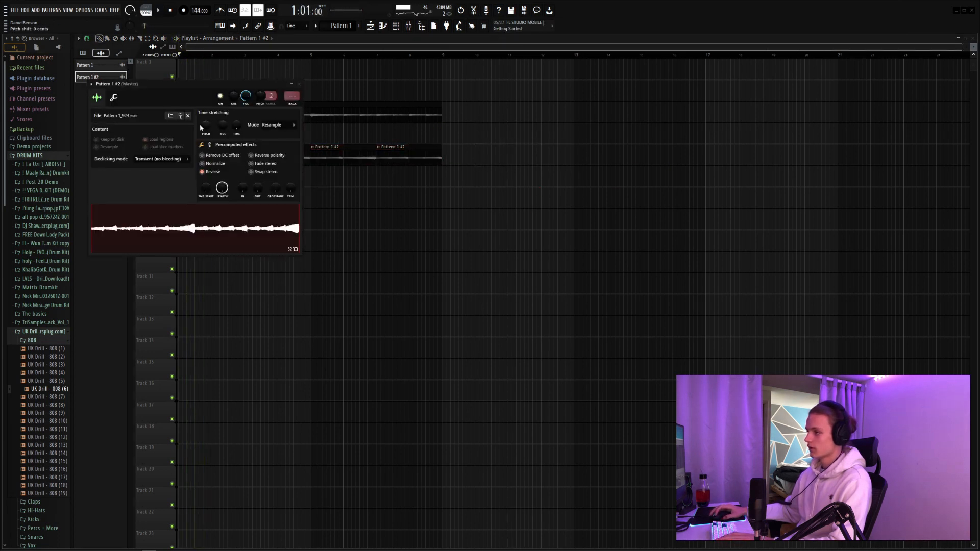
pyautogui.click(299, 83)
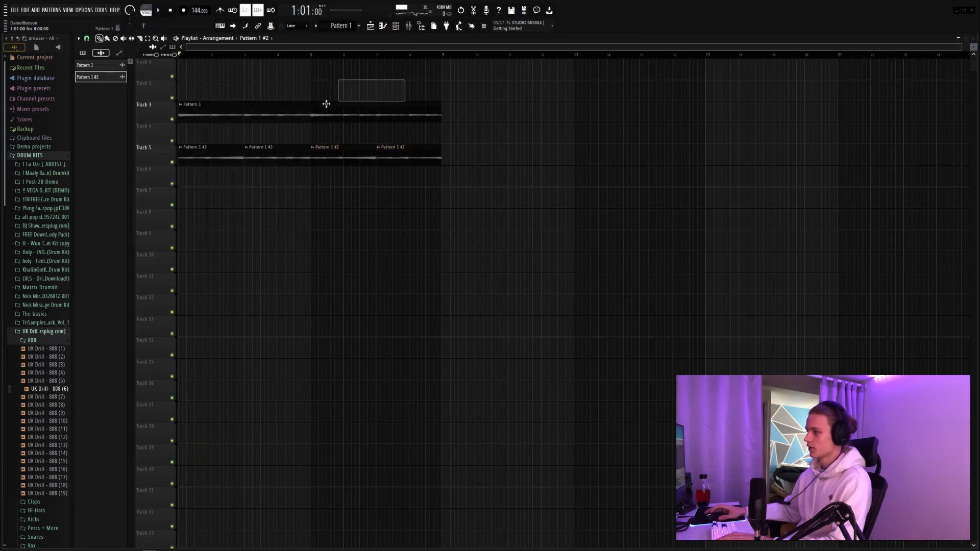
# Step: Route the Pattern 1 audio channel to mixer insert 5 and Pattern 1 #2 to insert 6, and check the signal in the mixer
pyautogui.click(401, 28)
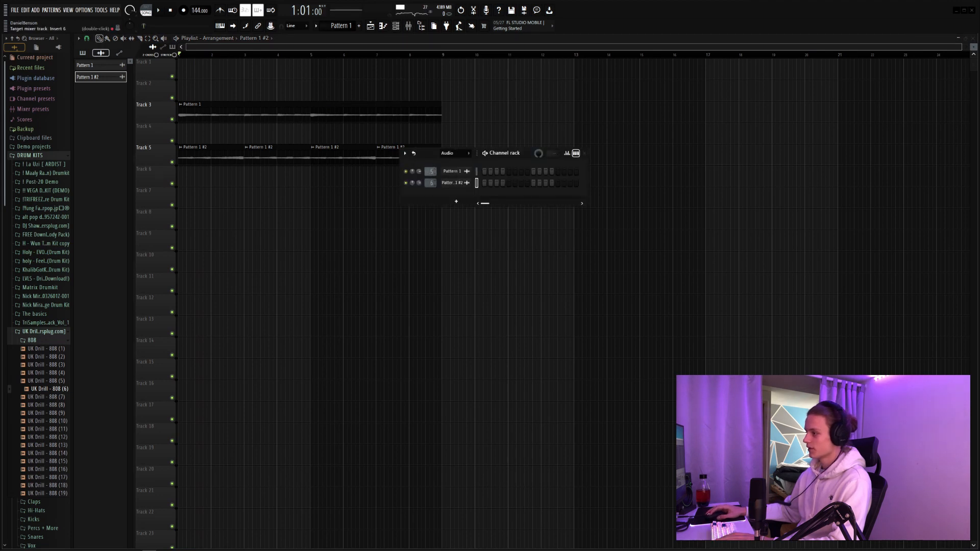
pyautogui.press('space')
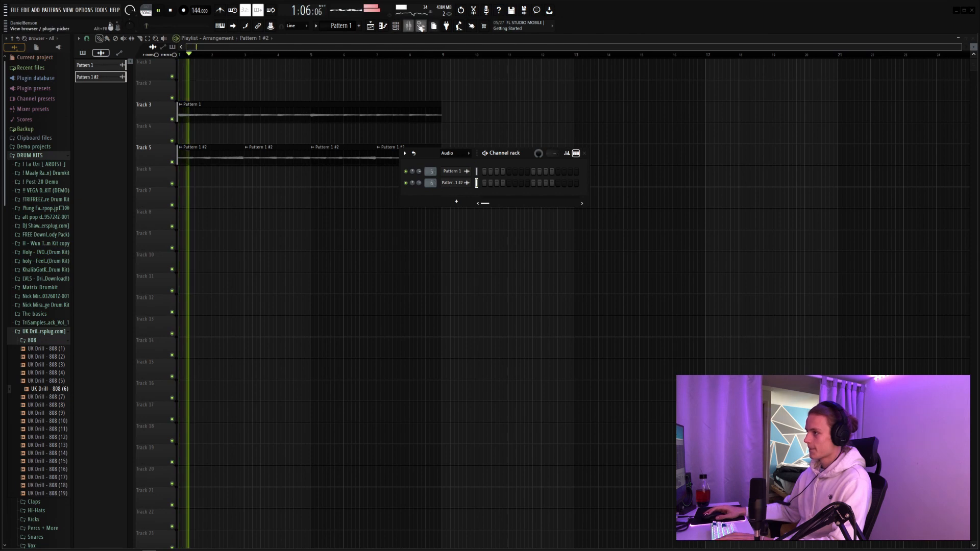
pyautogui.press('F9')
pyautogui.press('space')
# Step: Load Fruity Reeverb 2 in slot 1 and Fruity parametric EQ 2 with the Old Telephone preset in slot 3 of insert 6, adjusting its peak
pyautogui.click(897, 63)
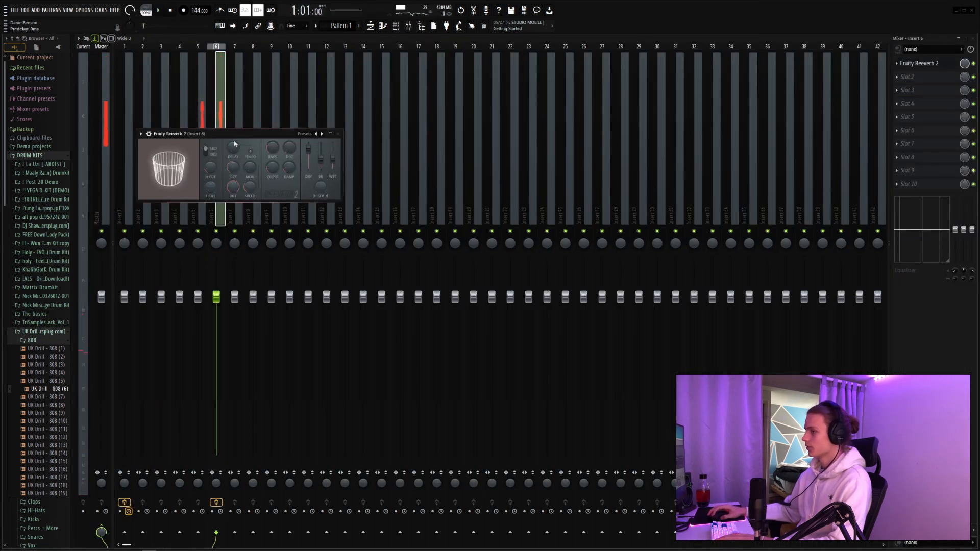
pyautogui.click(337, 133)
pyautogui.click(907, 90)
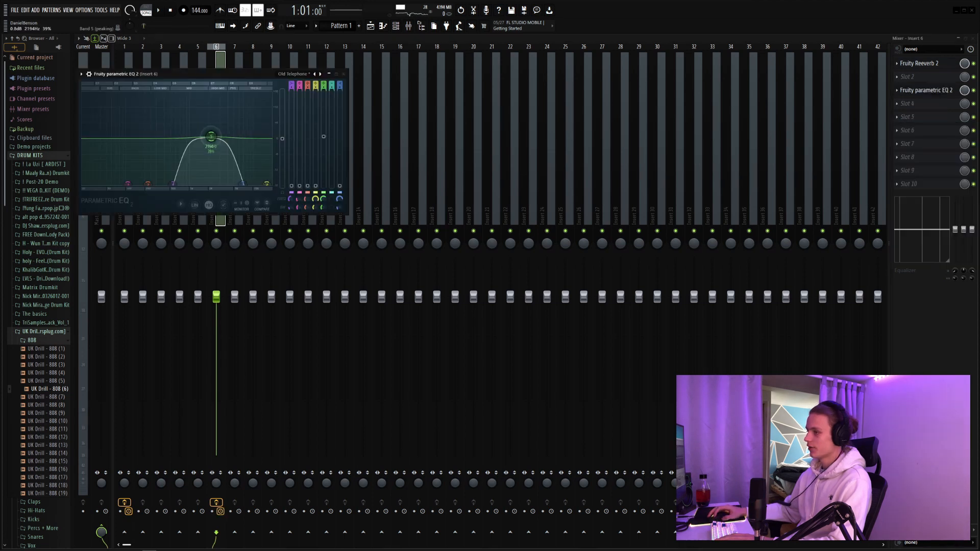
pyautogui.moveTo(212, 138); pyautogui.dragTo(210, 132)
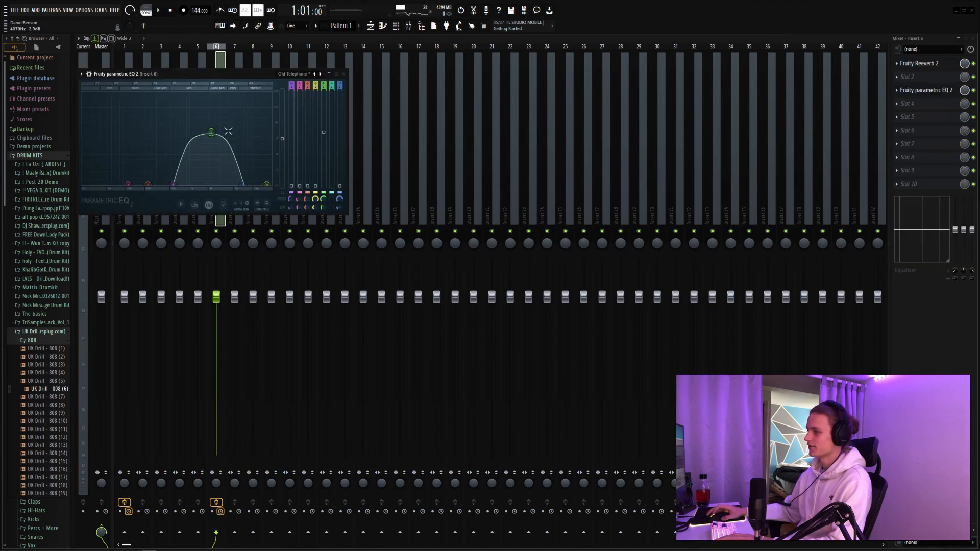
pyautogui.press('space')
pyautogui.click(345, 75)
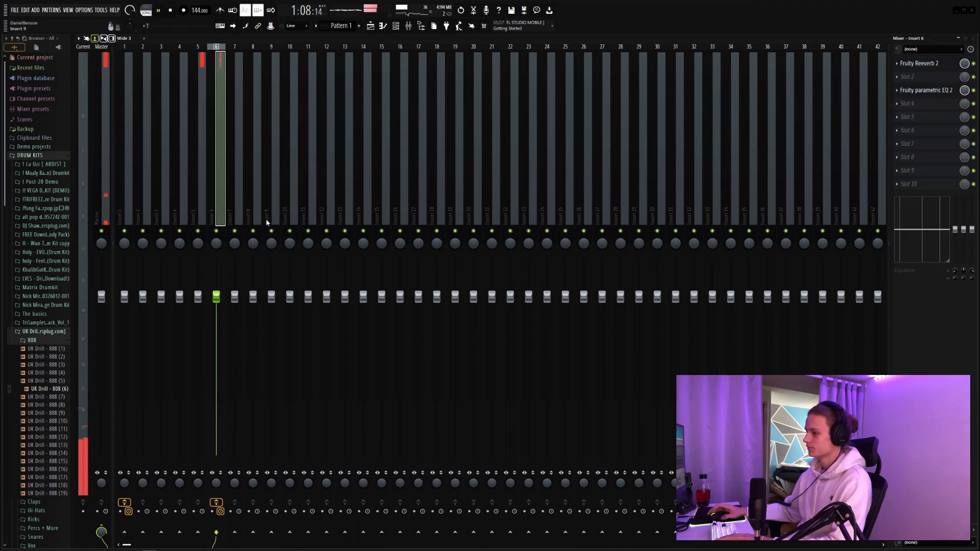
# Step: Lower the channel volume of the Pattern 1 audio clip in the channel rack during playback
pyautogui.click(198, 212)
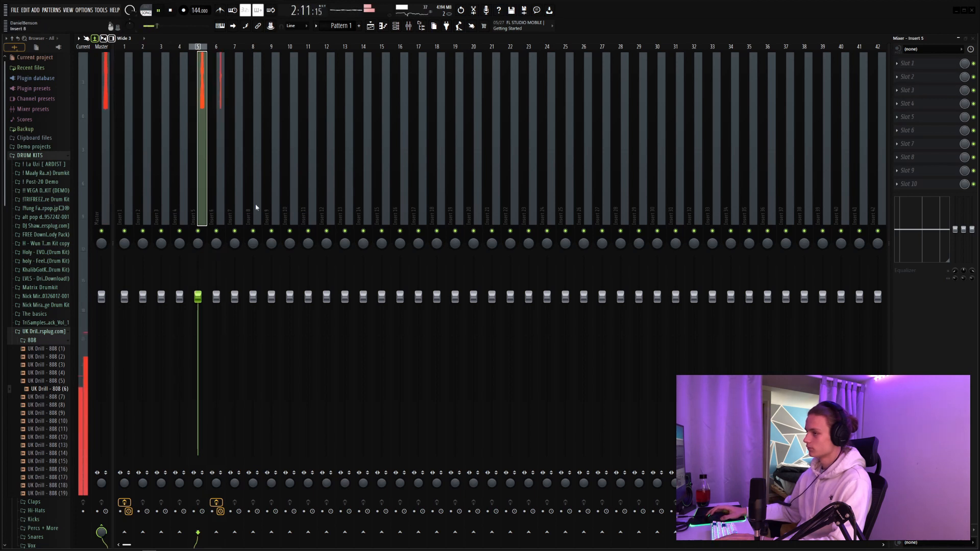
pyautogui.click(396, 25)
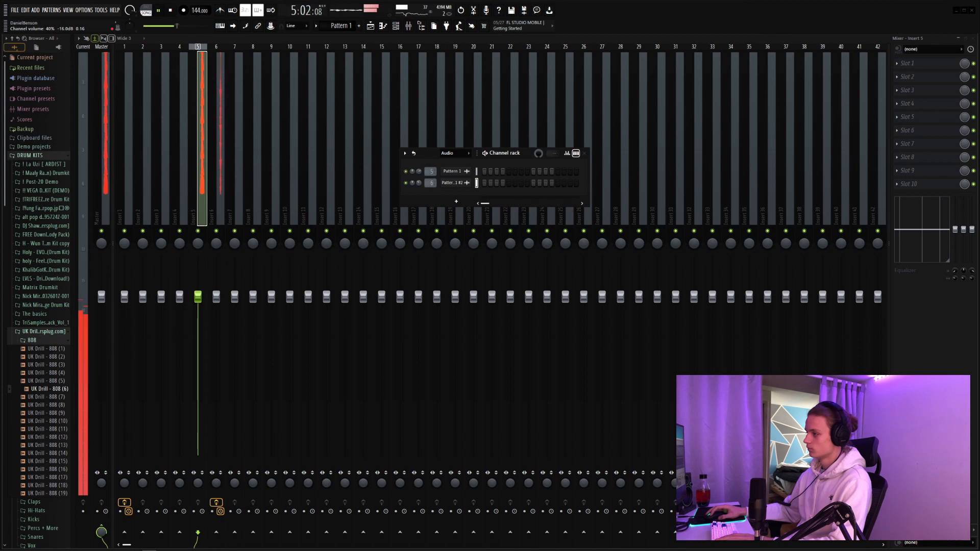
pyautogui.moveTo(420, 172); pyautogui.dragTo(420, 204)
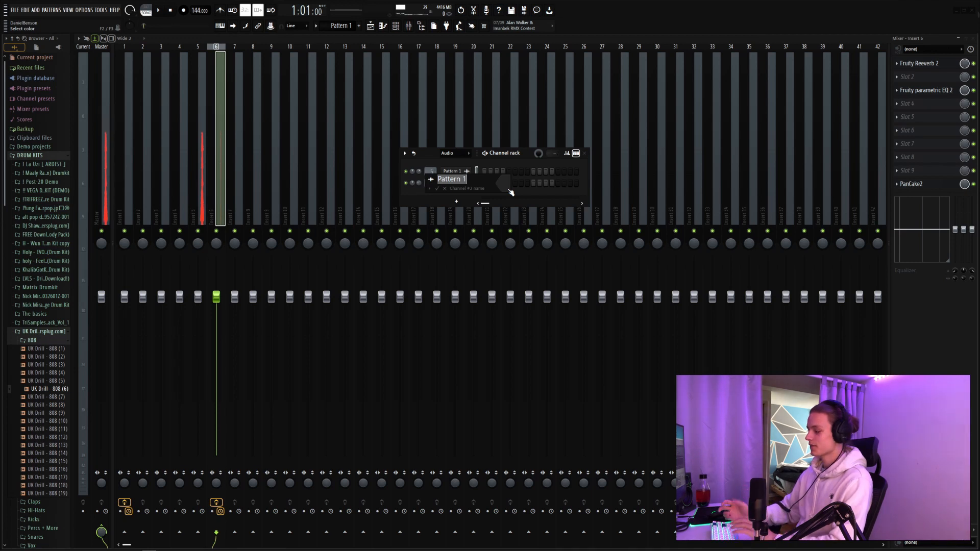
# Step: Rename the Pattern 1 audio channel as Piano and the Pattern 1 #2 channel as High Piano
pyautogui.write('ano')
pyautogui.press('Return')
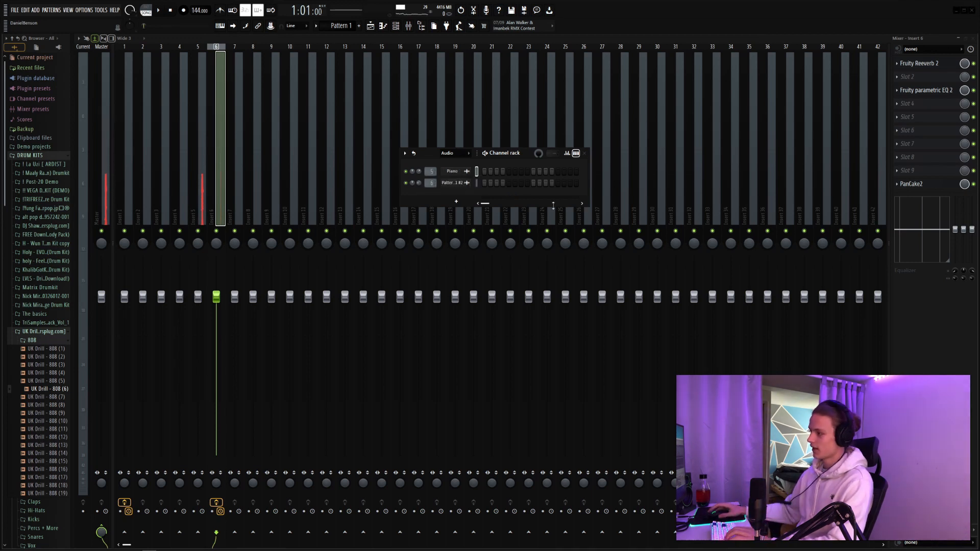
pyautogui.rightClick(459, 183)
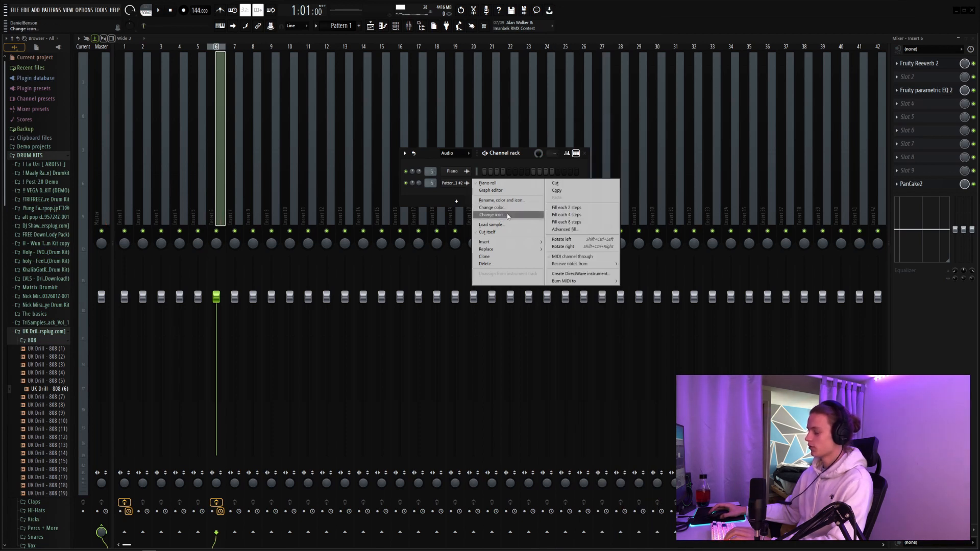
pyautogui.click(508, 207)
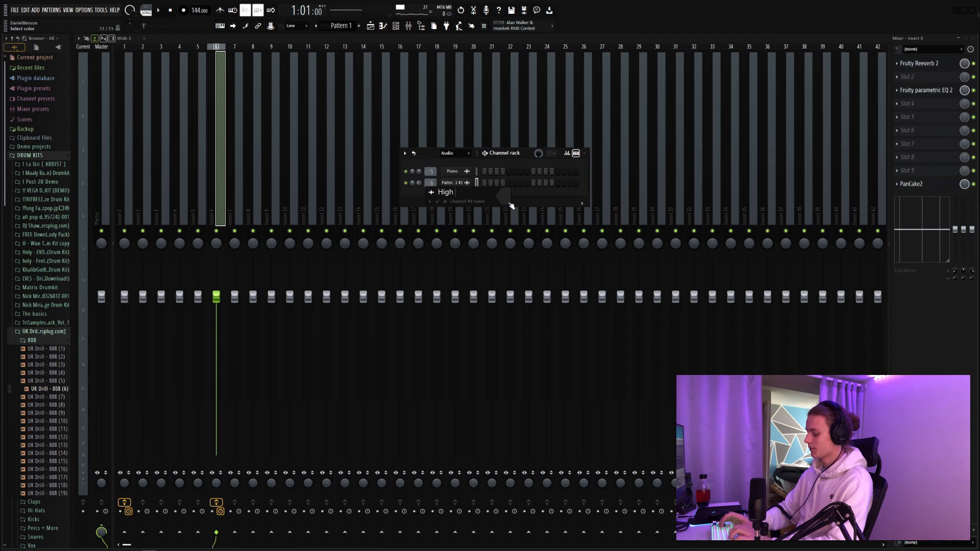
pyautogui.write('High Piano')
pyautogui.press('Return')
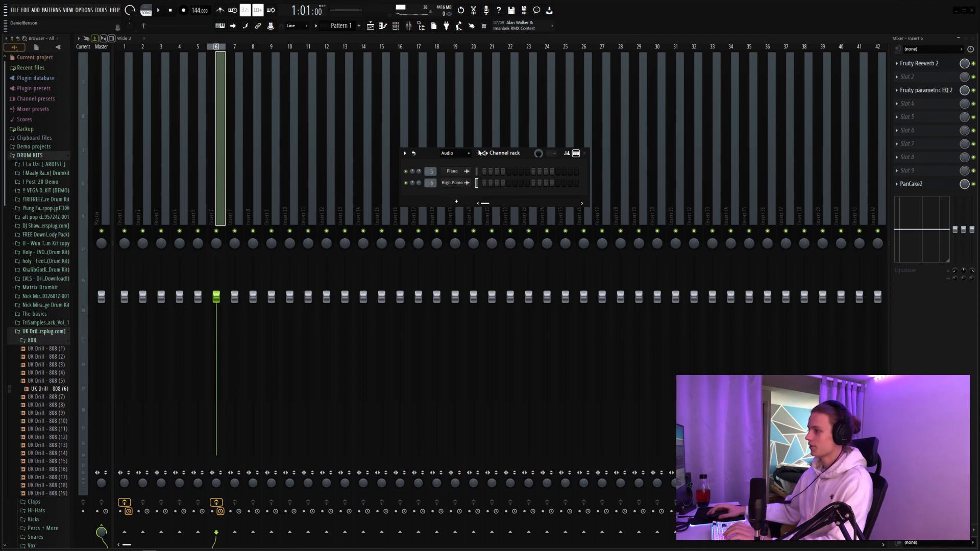
# Step: Show all channels in the channel rack and add a BBC Symphony Orchestra instrument set to Strings: Basses
pyautogui.click(455, 154)
pyautogui.click(473, 170)
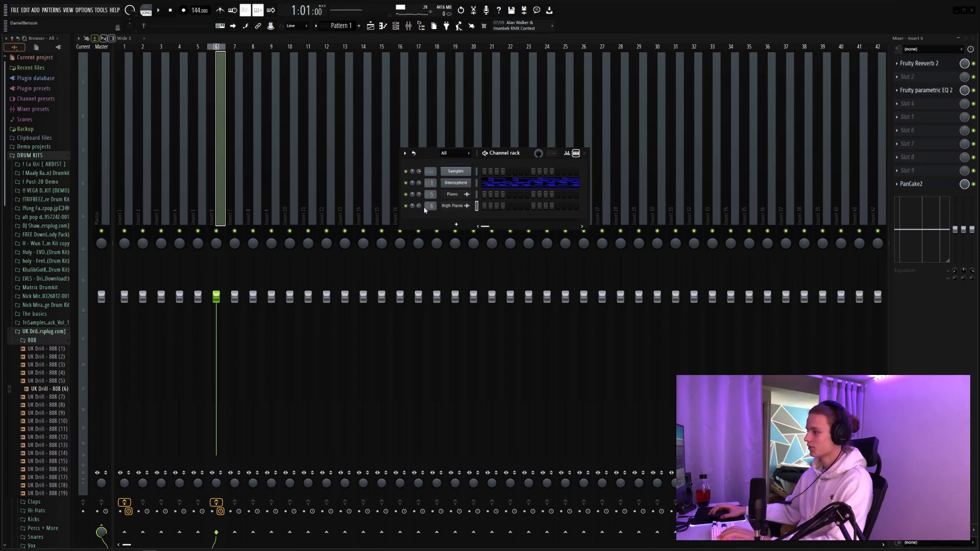
pyautogui.press('F5')
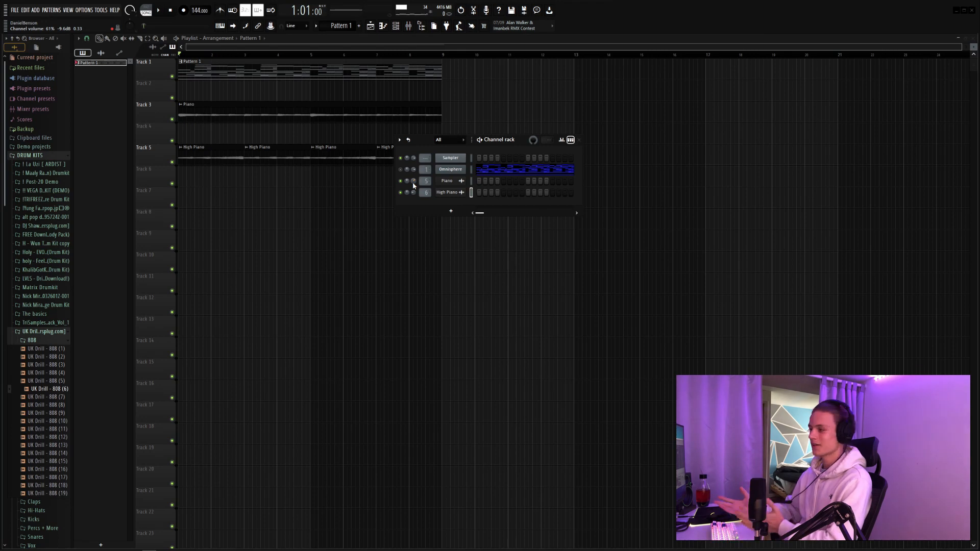
pyautogui.click(447, 211)
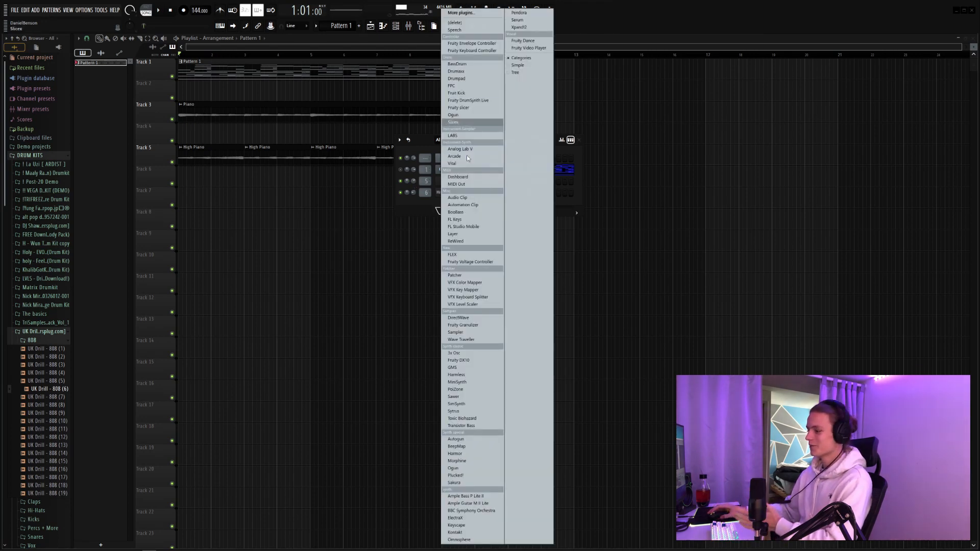
pyautogui.click(476, 511)
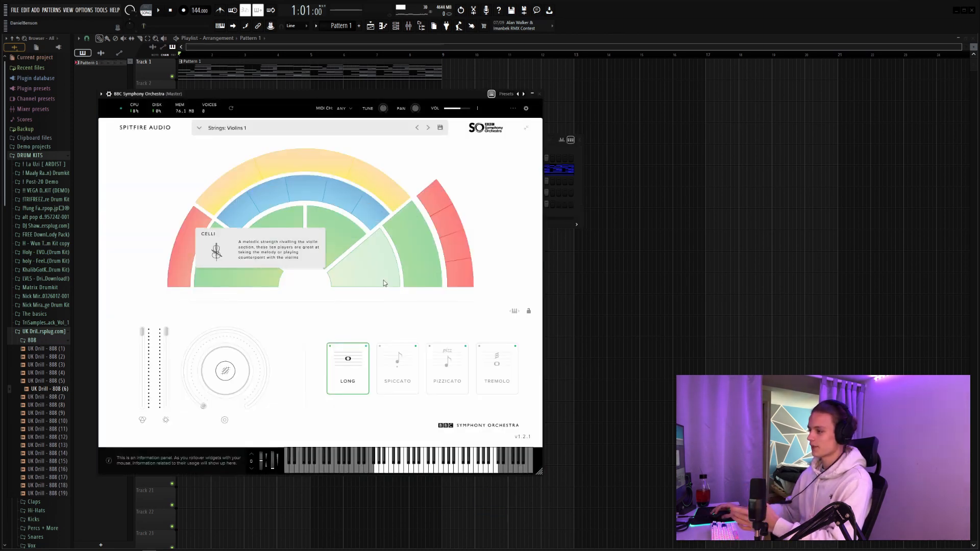
pyautogui.click(406, 249)
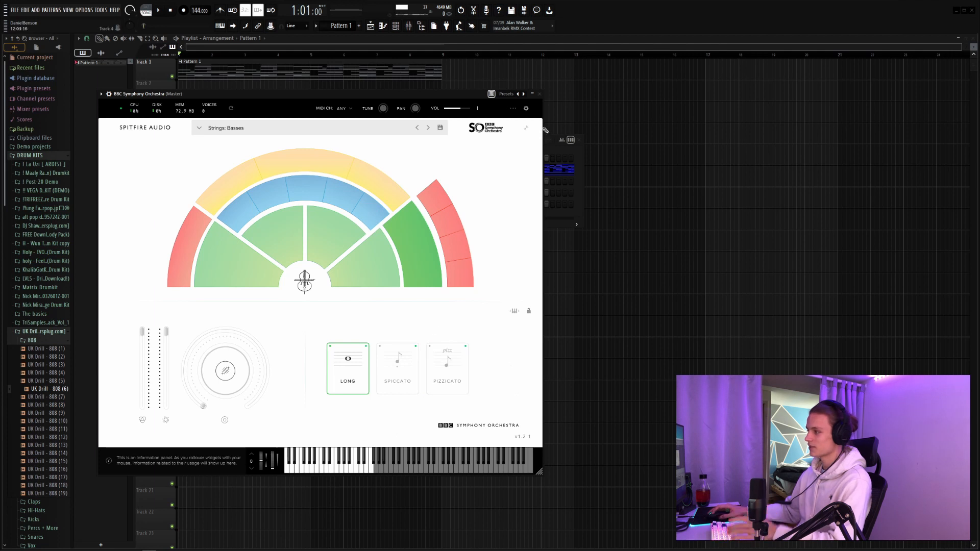
pyautogui.click(540, 94)
# Step: Place a D4 note at the start of the BBC Symphony Orchestra piano roll and stretch it across four bars
pyautogui.rightClick(462, 203)
pyautogui.click(480, 210)
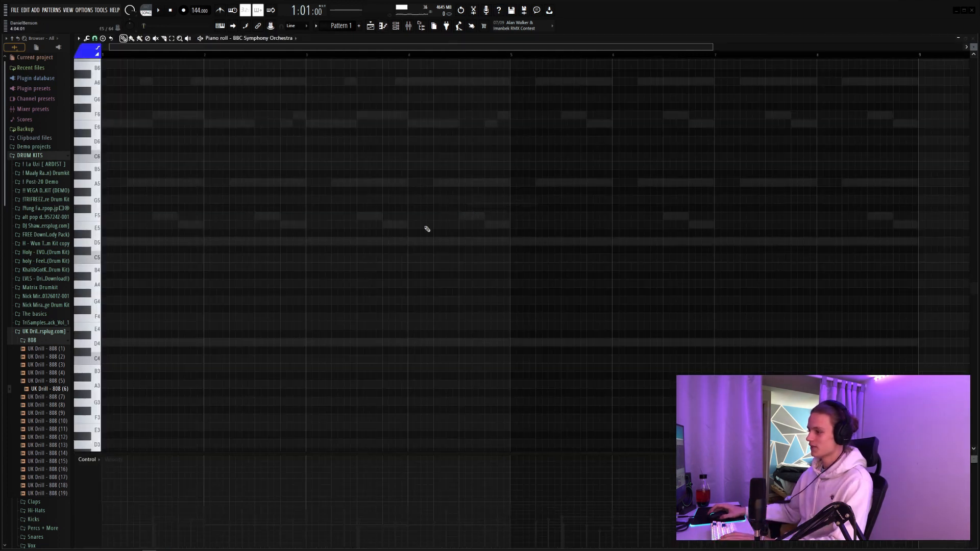
pyautogui.scroll(3, 164, 263)
pyautogui.click(139, 263)
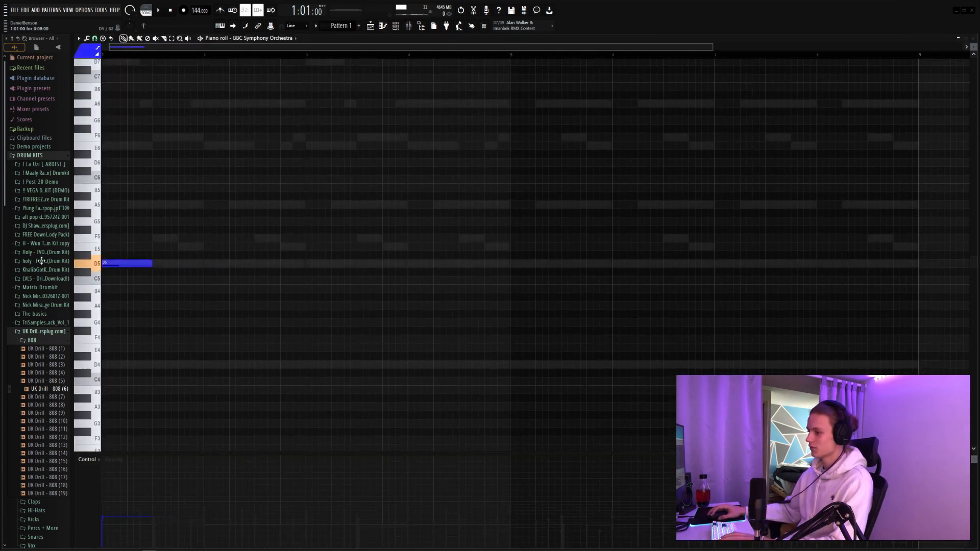
pyautogui.moveTo(138, 264); pyautogui.dragTo(86, 367)
pyautogui.press('space')
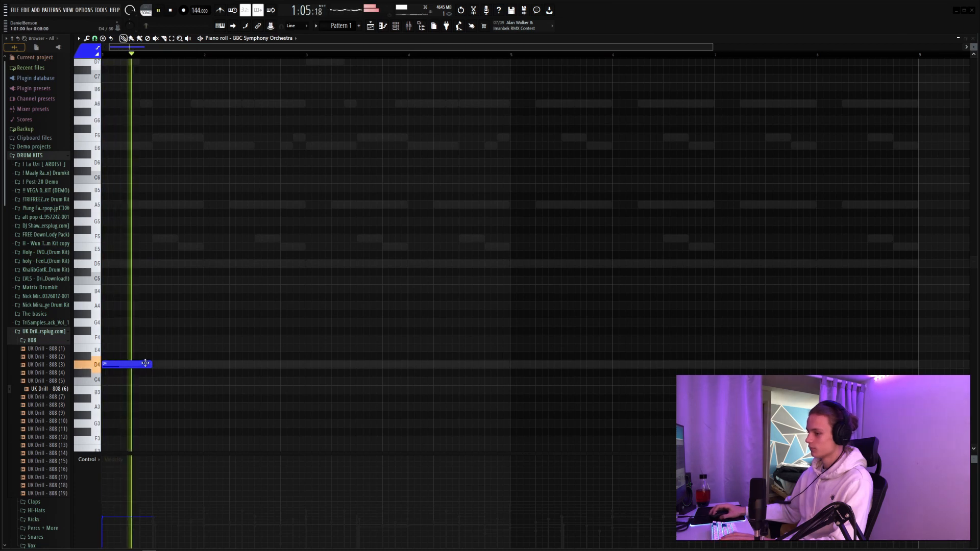
pyautogui.moveTo(151, 364); pyautogui.dragTo(508, 366)
pyautogui.press('space')
pyautogui.press('space')
# Step: Duplicate the four-bar D note to fill eight bars and transpose both notes down an octave to D3
pyautogui.hotkey('ctrl', 'a')
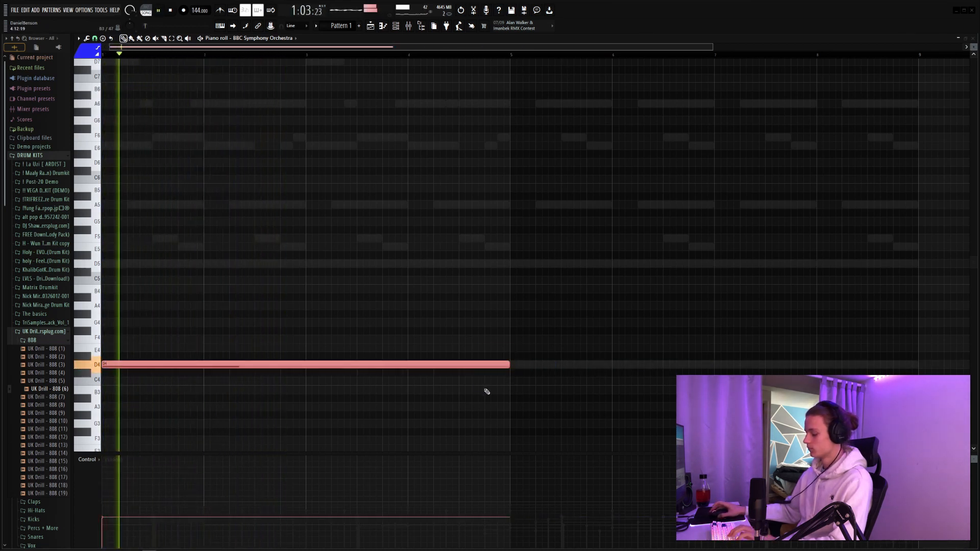
pyautogui.hotkey('ctrl', 'b')
pyautogui.hotkey('ctrl', 'd')
pyautogui.hotkey('ctrl', 'a')
pyautogui.hotkey('ctrl', 'Down')
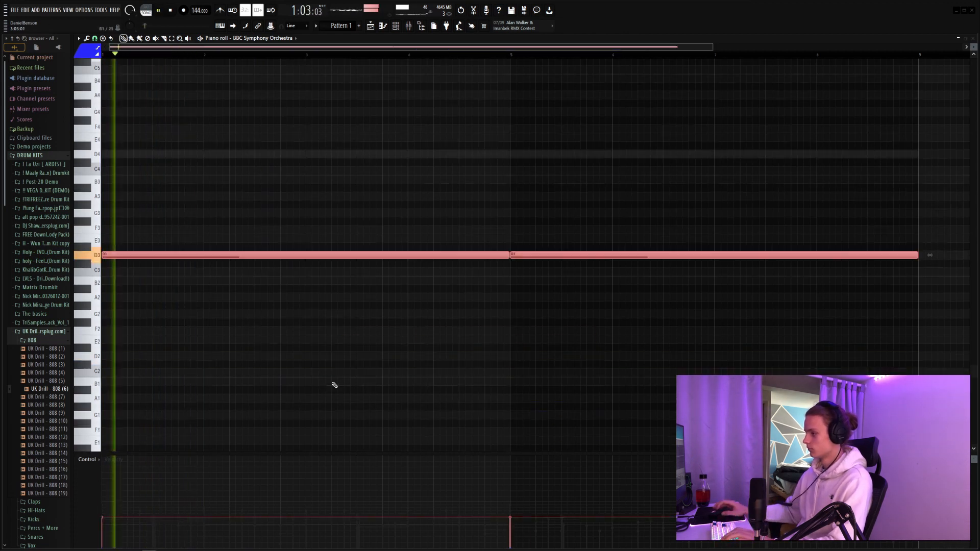
pyautogui.hotkey('ctrl', 'd')
# Step: Lower the BBC Symphony Orchestra bass channel's volume to 28% in the channel rack during playback
pyautogui.click(395, 25)
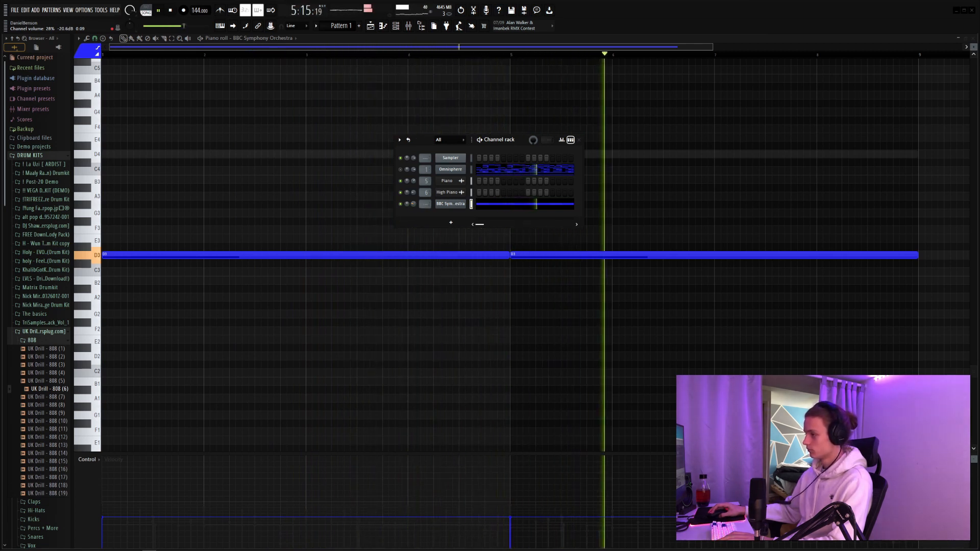
pyautogui.press('space')
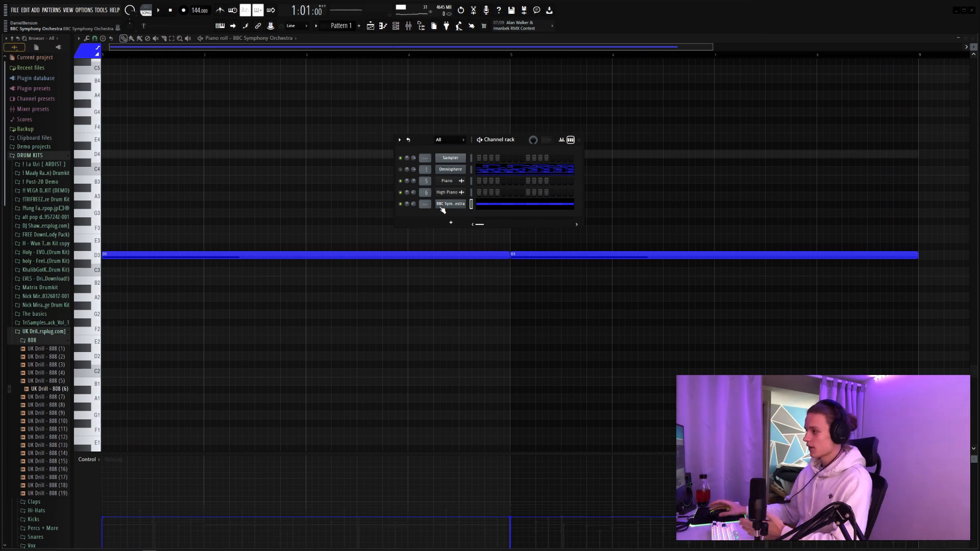
# Step: Add a second BBC Symphony Orchestra with Strings: Violins 1, copy the Omnisphere notes into it and audition the layer
pyautogui.click(451, 223)
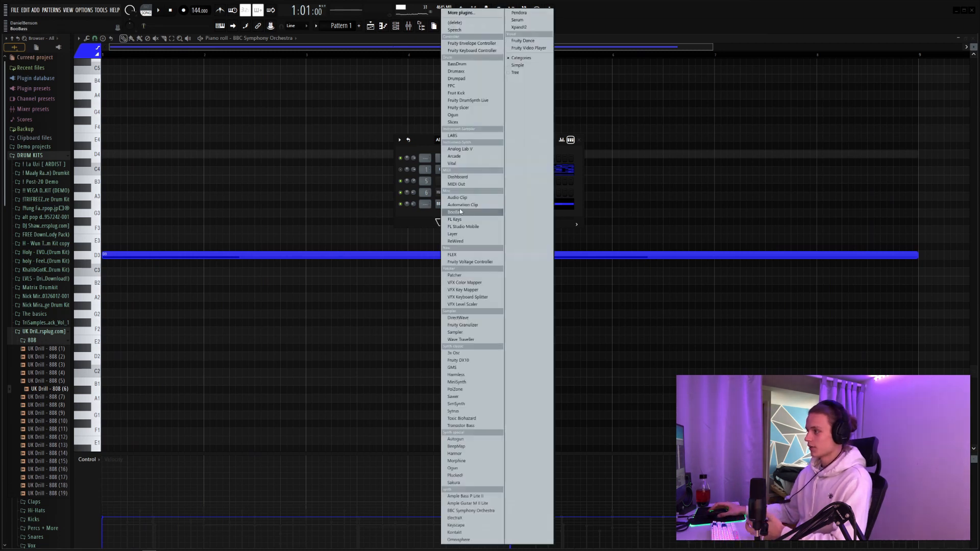
pyautogui.click(479, 511)
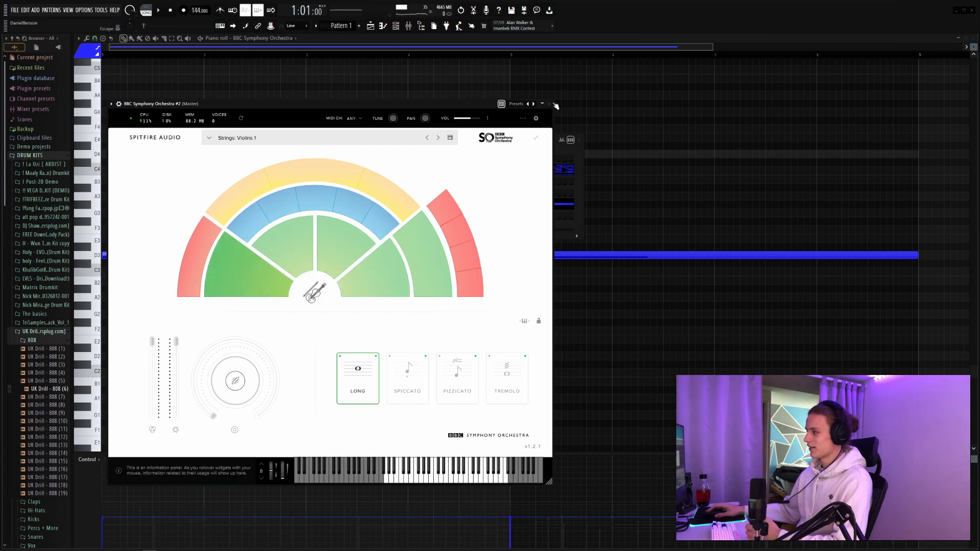
pyautogui.click(549, 104)
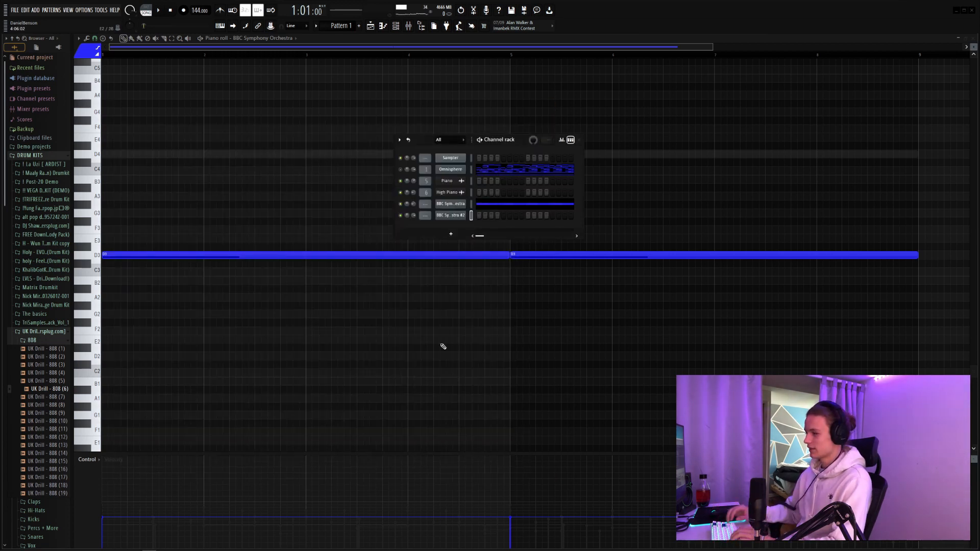
pyautogui.rightClick(464, 168)
pyautogui.click(544, 176)
pyautogui.rightClick(464, 180)
pyautogui.click(542, 197)
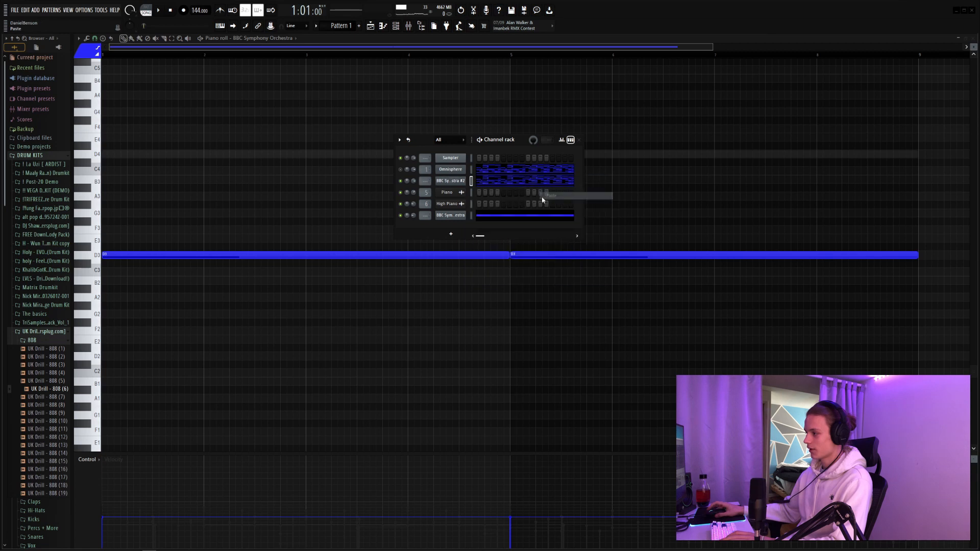
pyautogui.press('space')
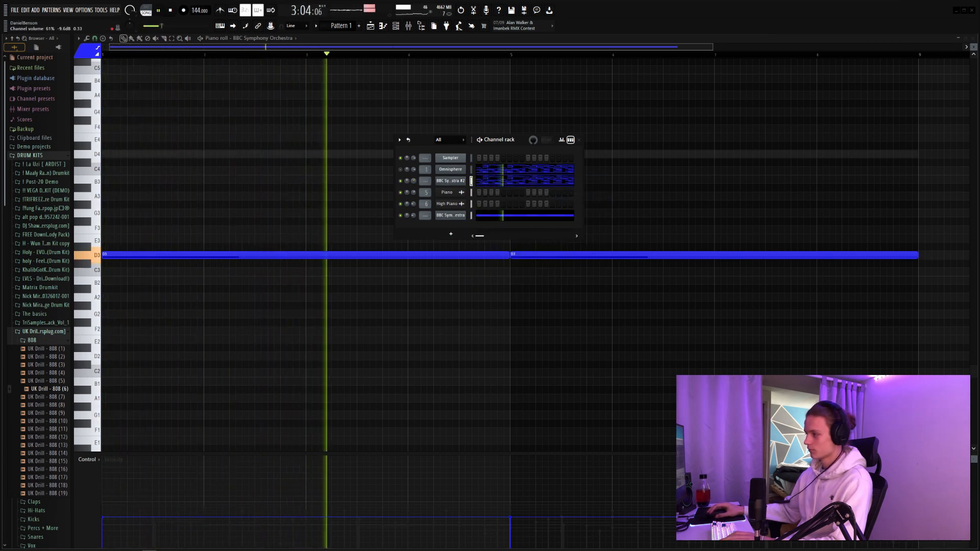
pyautogui.press('space')
# Step: Route BBC Symphony Orchestra #2 to mixer insert 1, disable HalfTime on that insert and audition the sound
pyautogui.press('F9')
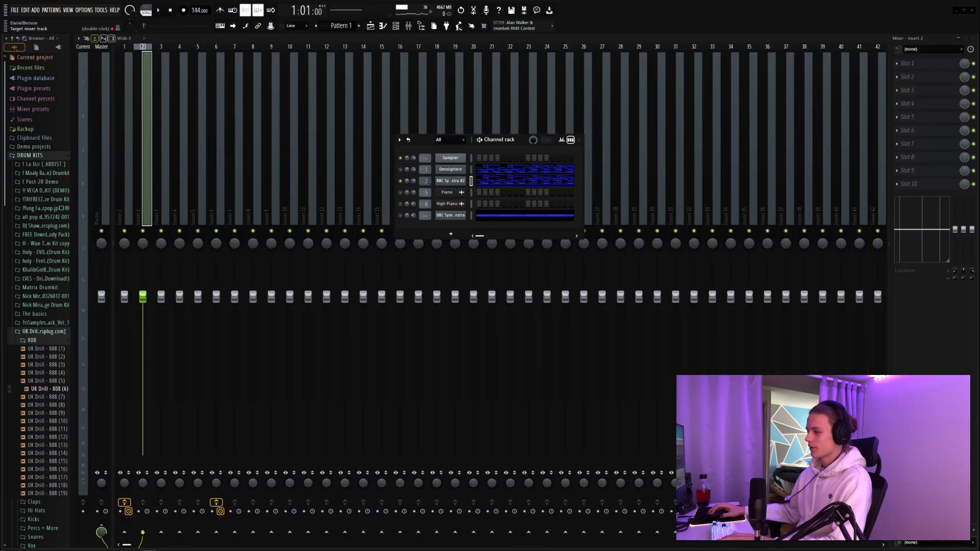
pyautogui.click(427, 181)
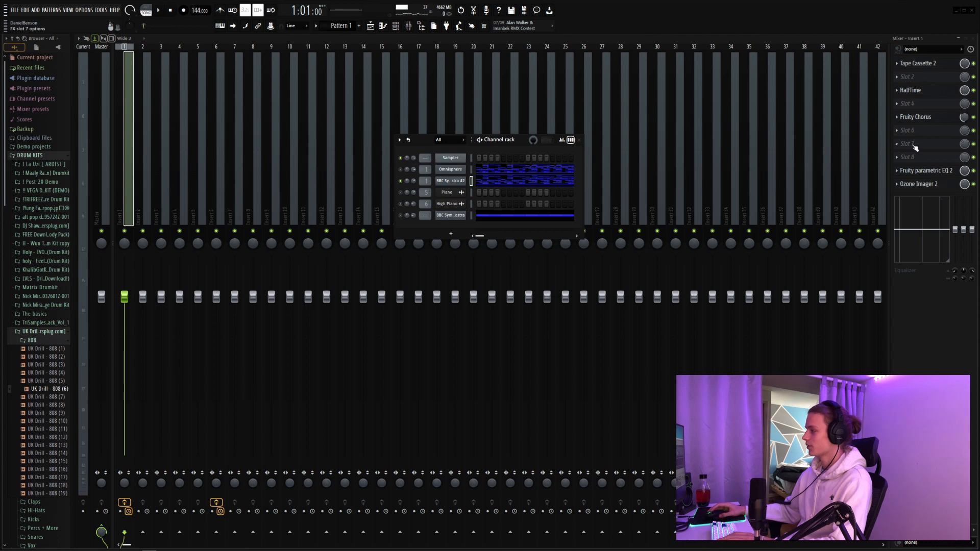
pyautogui.click(950, 92)
pyautogui.click(973, 90)
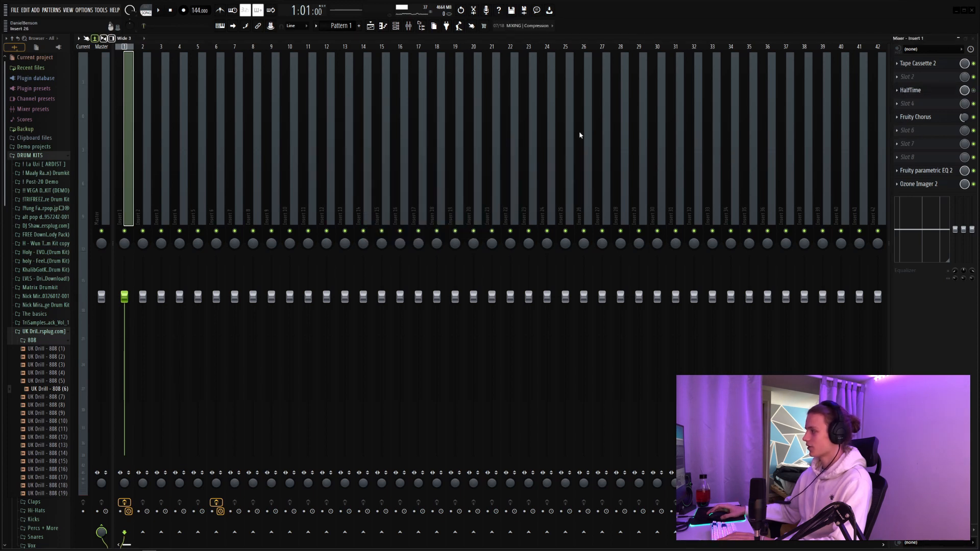
pyautogui.click(402, 28)
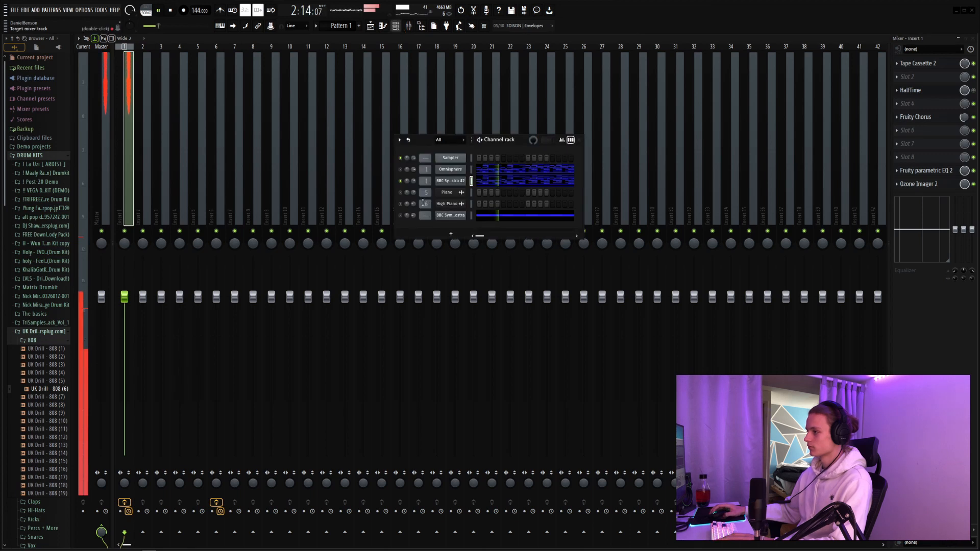
pyautogui.press('space')
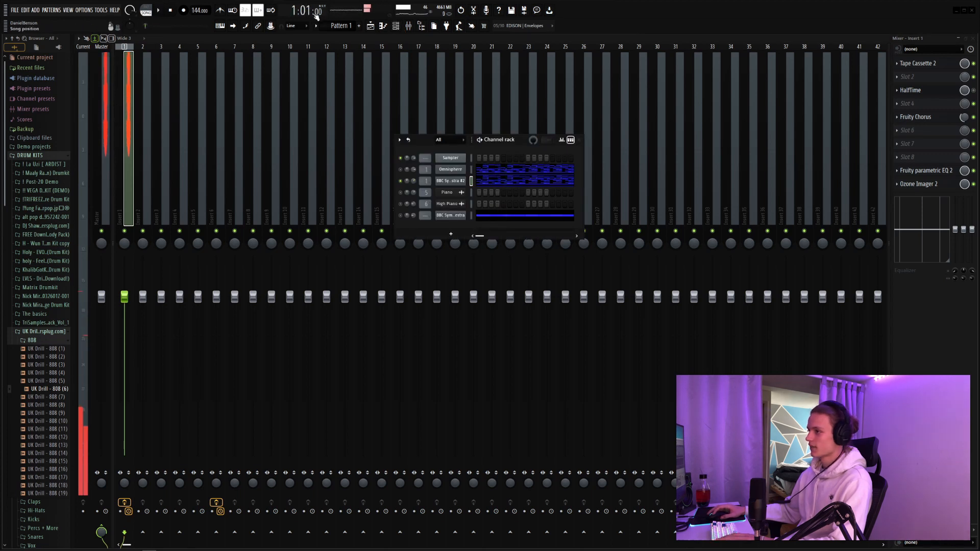
# Step: Render the pattern to a 24-bit stereo WAV with the remainder cut and insert effects enabled
pyautogui.click(315, 25)
pyautogui.click(396, 158)
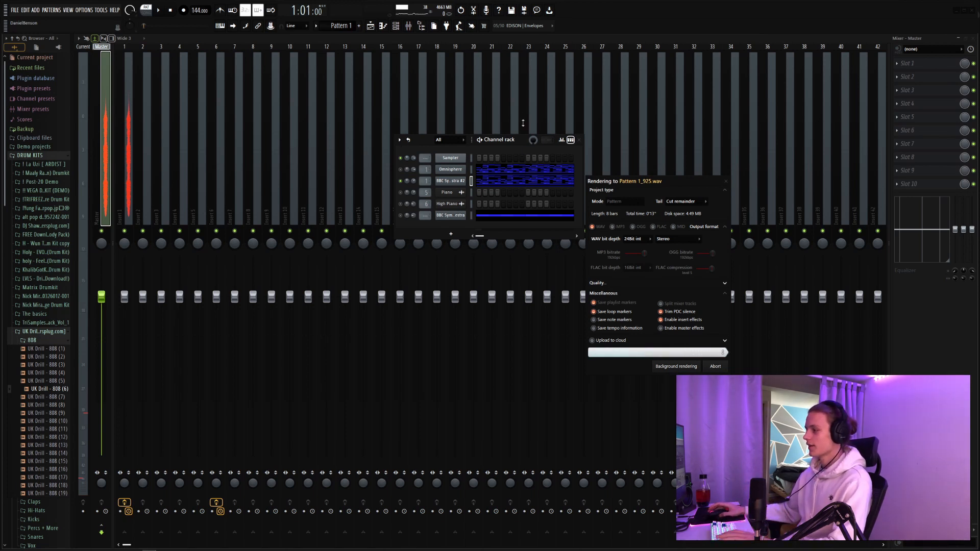
pyautogui.click(499, 108)
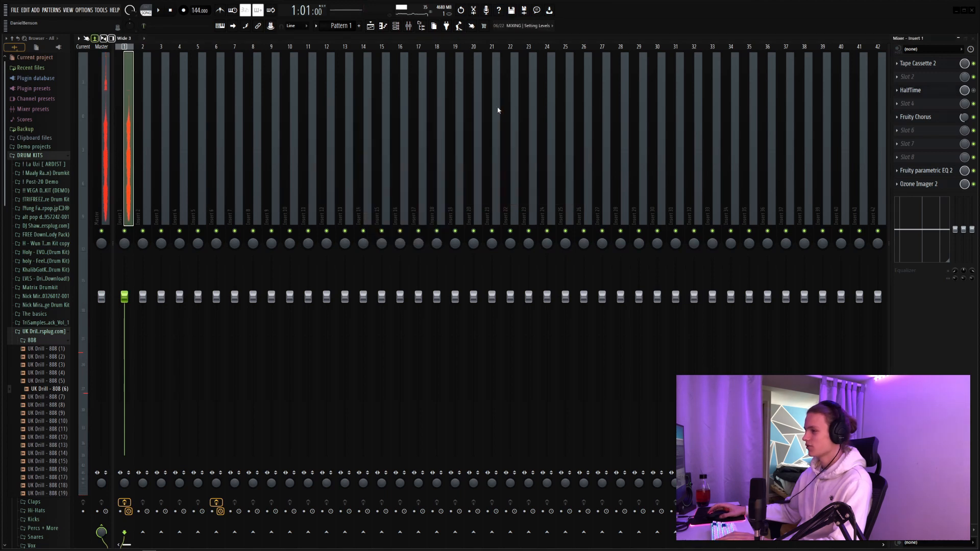
# Step: Load the strings sample stipngs into Fruity Slicer and slice it by Beat
pyautogui.click(396, 26)
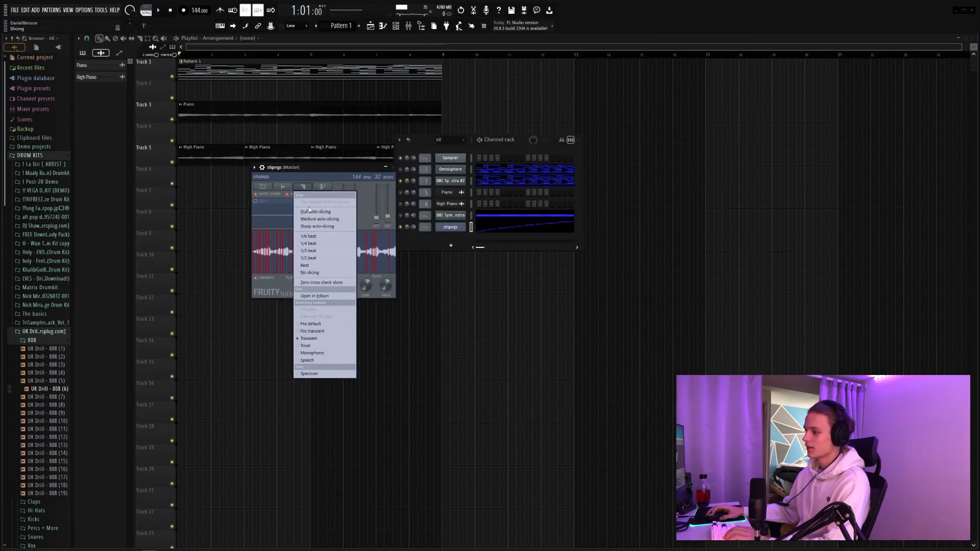
pyautogui.click(316, 266)
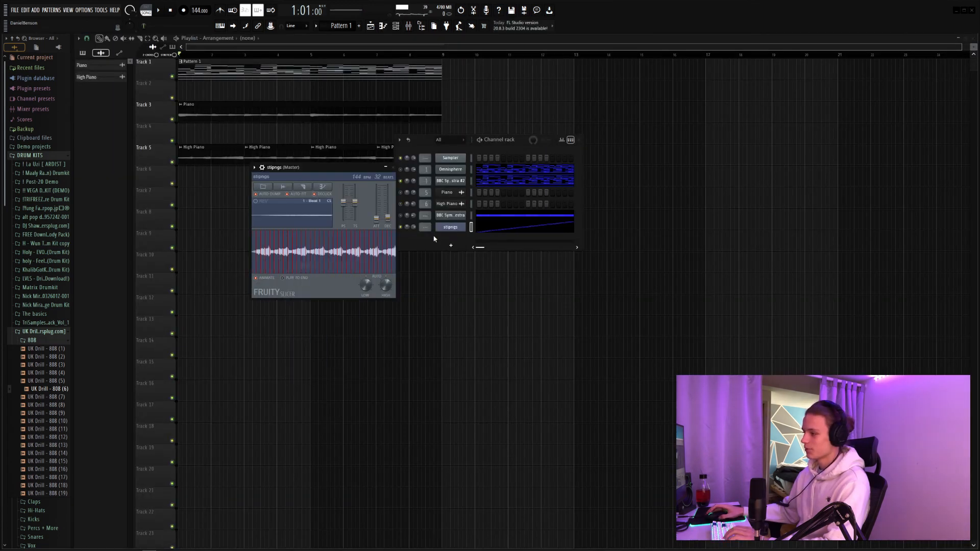
pyautogui.click(393, 168)
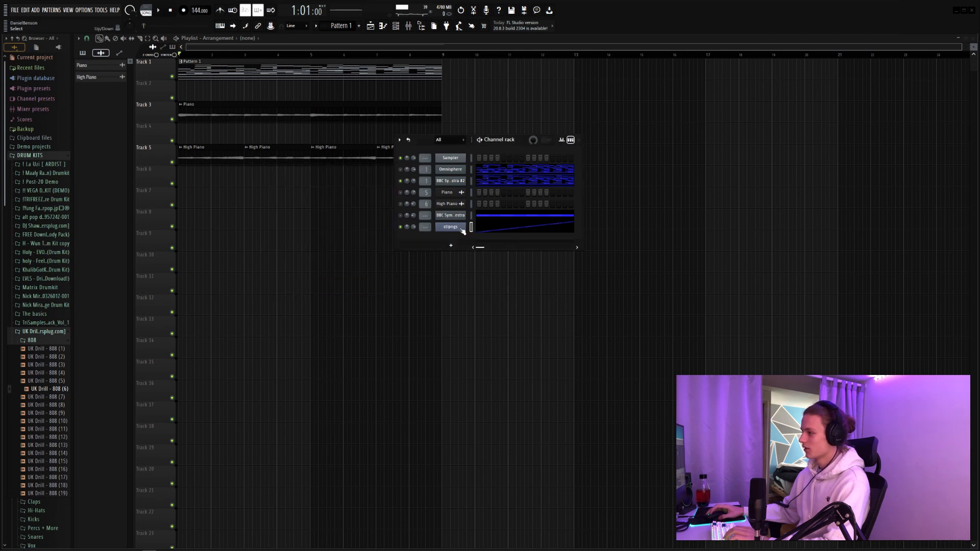
# Step: Move the first note of the stipngs piano roll to slice Beat 8 and the second to Beat 6, auditioning the order
pyautogui.click(510, 227)
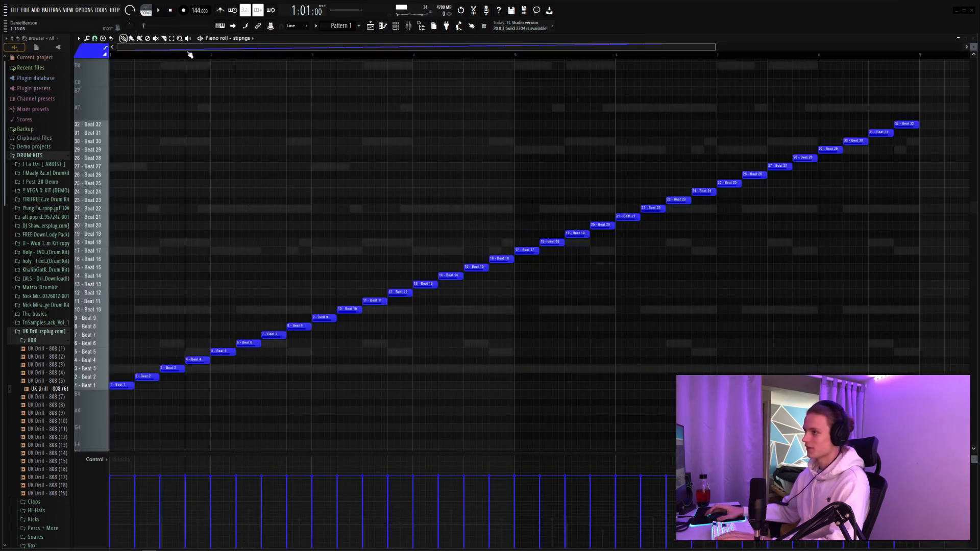
pyautogui.scroll(3, 178, 58)
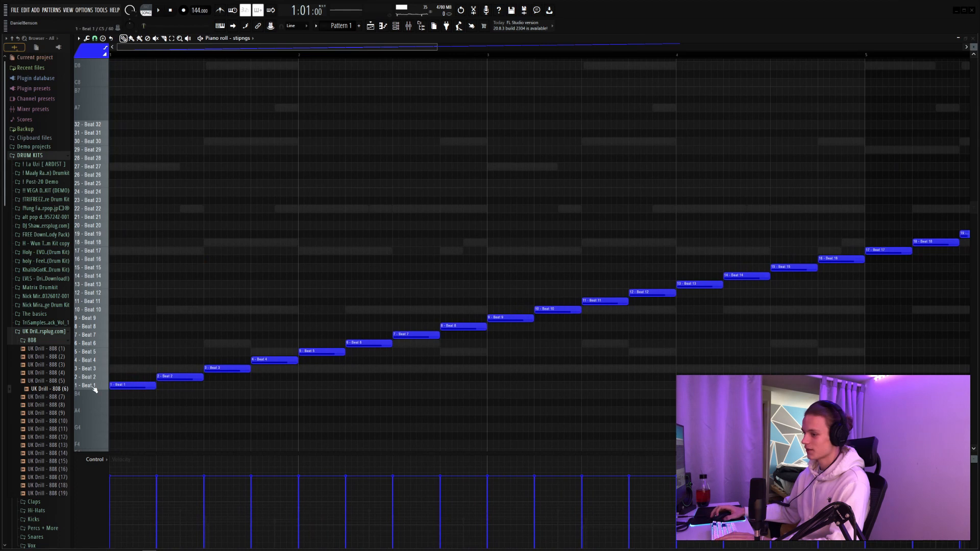
pyautogui.click(99, 369)
pyautogui.moveTo(116, 384); pyautogui.dragTo(105, 328)
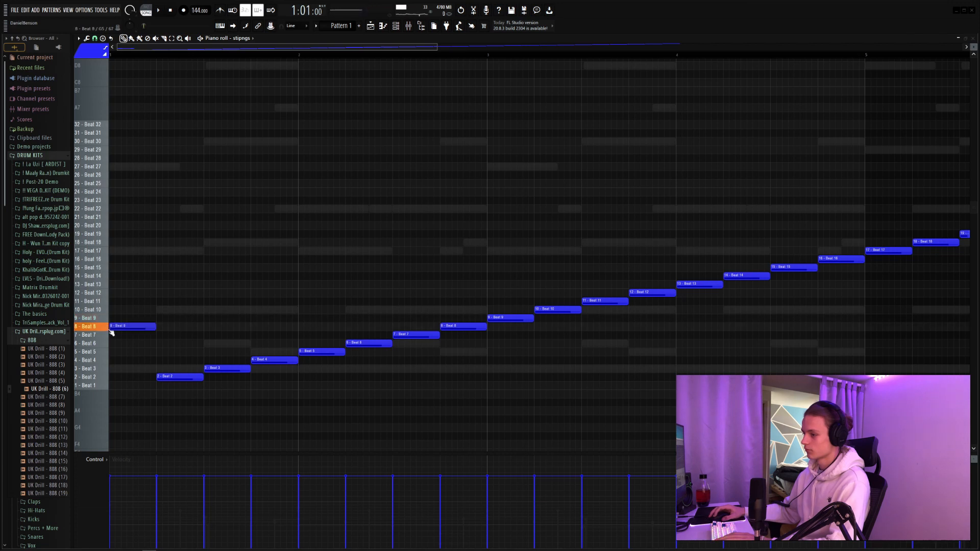
pyautogui.moveTo(171, 377); pyautogui.dragTo(171, 344)
pyautogui.press('space')
# Step: Mute the BBC Symphony Orchestra #2 channel and audition the stipngs slices
pyautogui.press('space')
pyautogui.press('space')
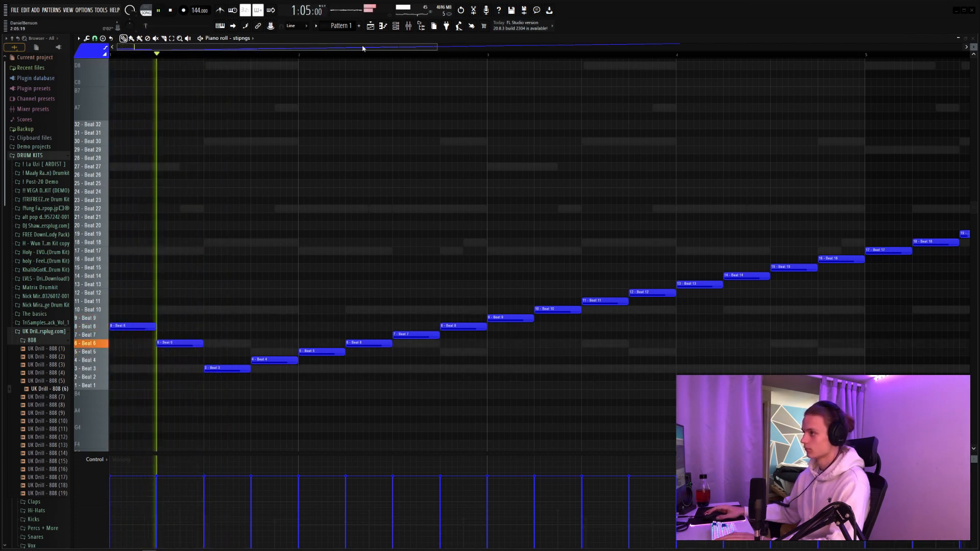
pyautogui.press('F6')
pyautogui.press('space')
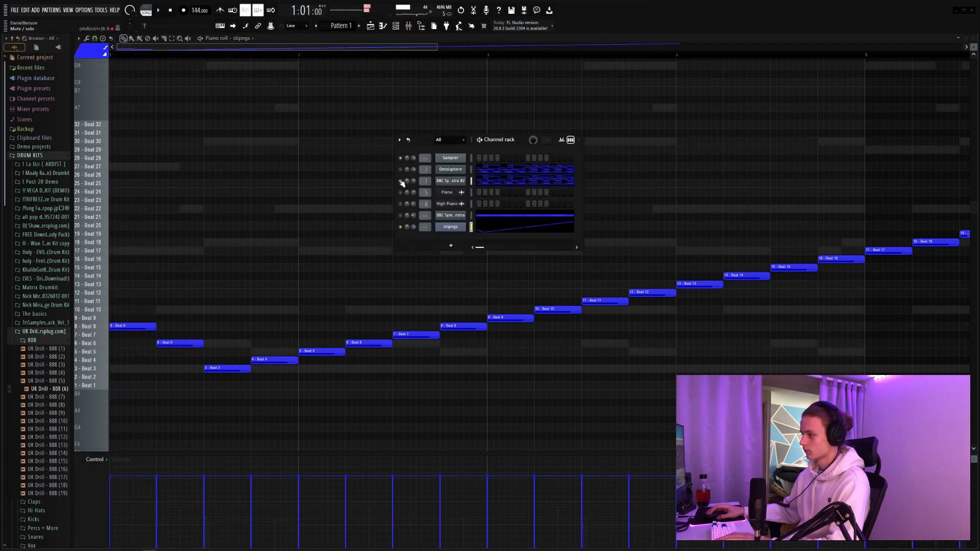
pyautogui.press('space')
pyautogui.press('F6')
# Step: Put the third stipngs note on Beat 10 and the fourth on Beats 18 and 30, then layer Beat 22 over the second note
pyautogui.press('space')
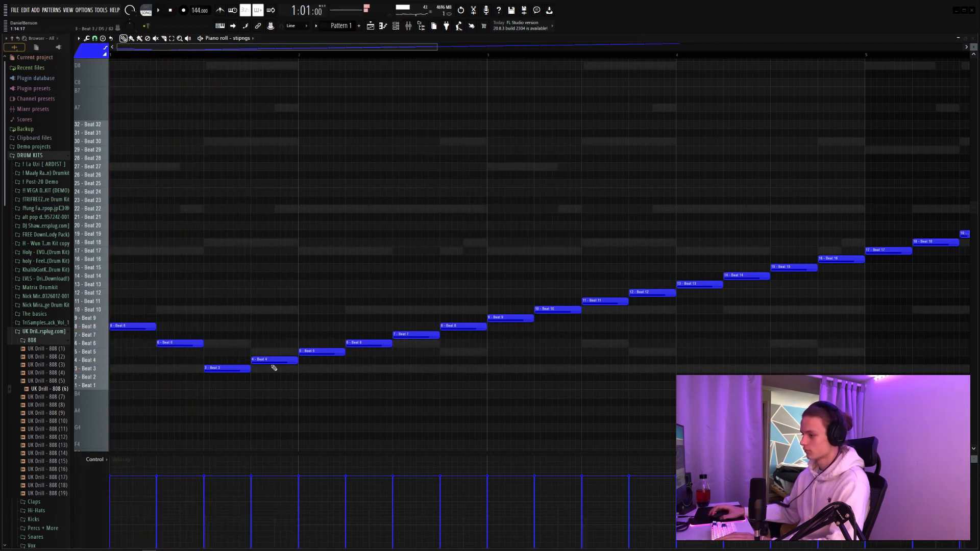
pyautogui.moveTo(274, 363); pyautogui.dragTo(265, 136)
pyautogui.moveTo(252, 236); pyautogui.dragTo(252, 245)
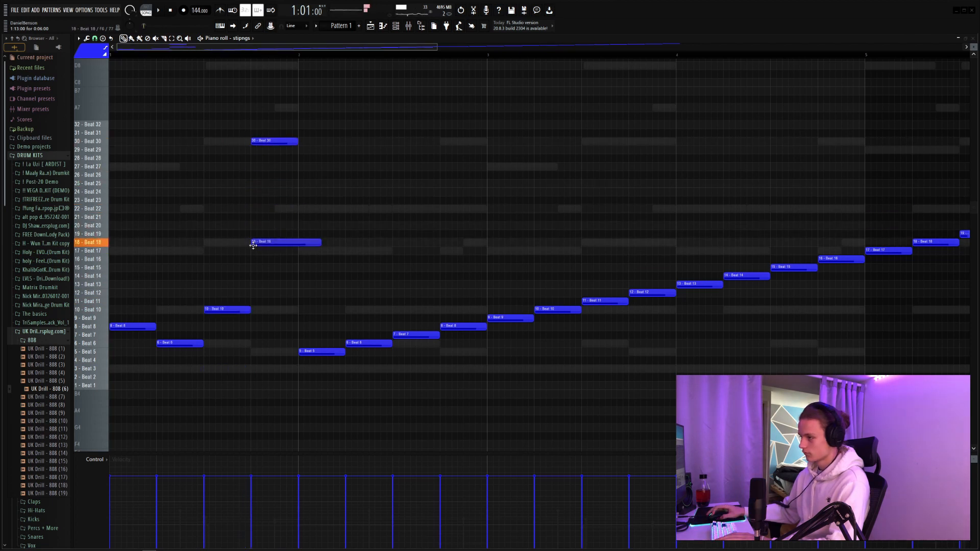
pyautogui.press('space')
pyautogui.moveTo(317, 246); pyautogui.dragTo(296, 252)
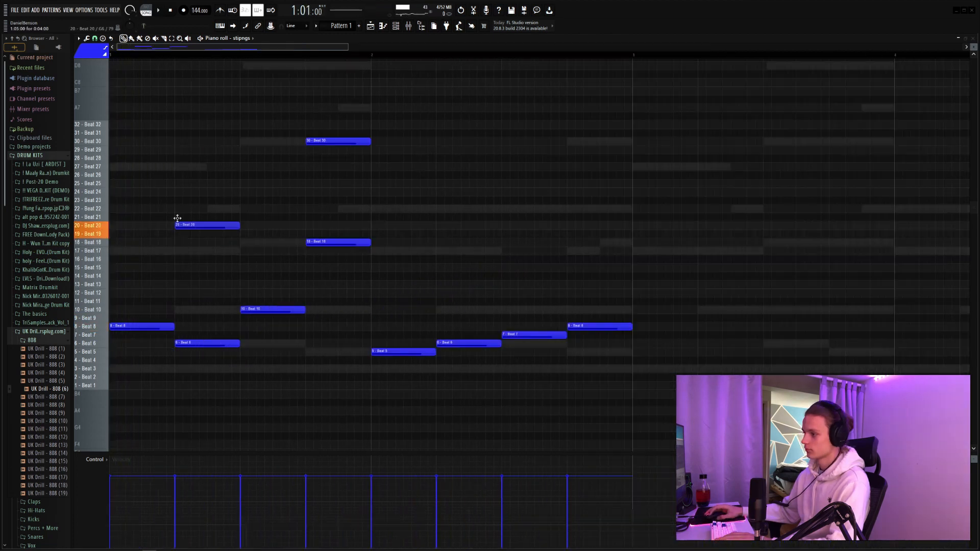
pyautogui.moveTo(176, 221)
pyautogui.mouseDown()
pyautogui.moveTo(177, 200)
pyautogui.moveTo(176, 209)
pyautogui.mouseUp()
pyautogui.press('space')
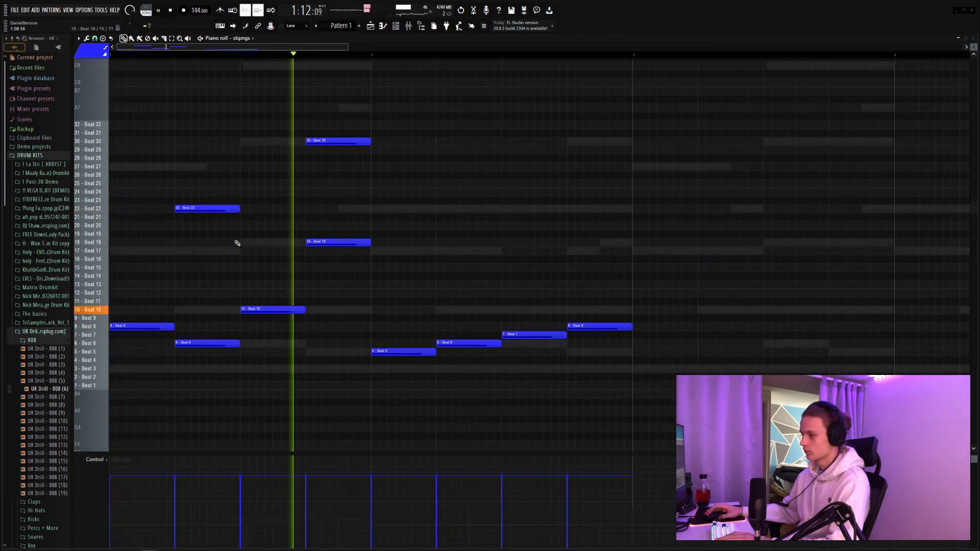
# Step: Build bar 2 from slices Beat 1, Beats 6 and 14, Beat 10, and Beats 18 and 30, and duplicate the two-bar phrase
pyautogui.press('space')
pyautogui.click(331, 138)
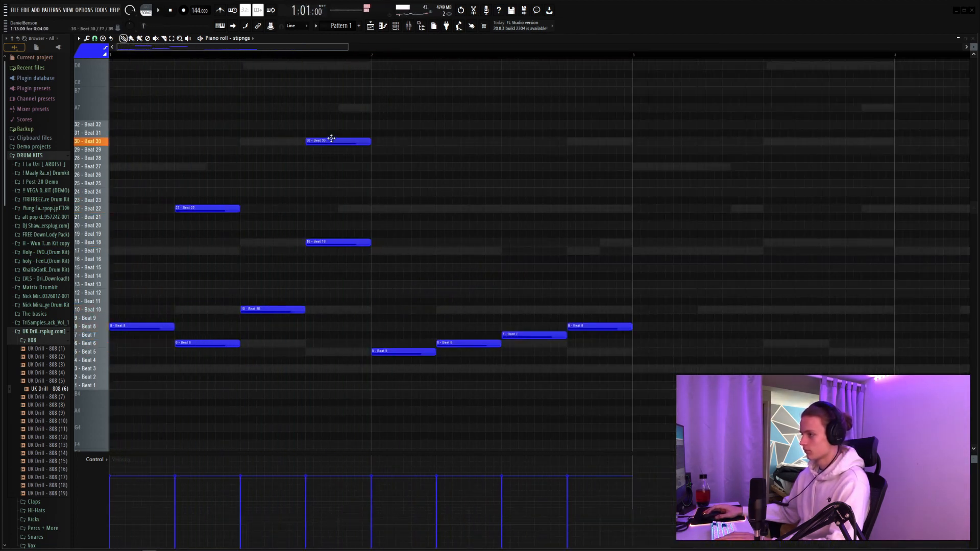
pyautogui.moveTo(331, 139)
pyautogui.mouseDown()
pyautogui.moveTo(332, 172)
pyautogui.moveTo(333, 137)
pyautogui.mouseUp()
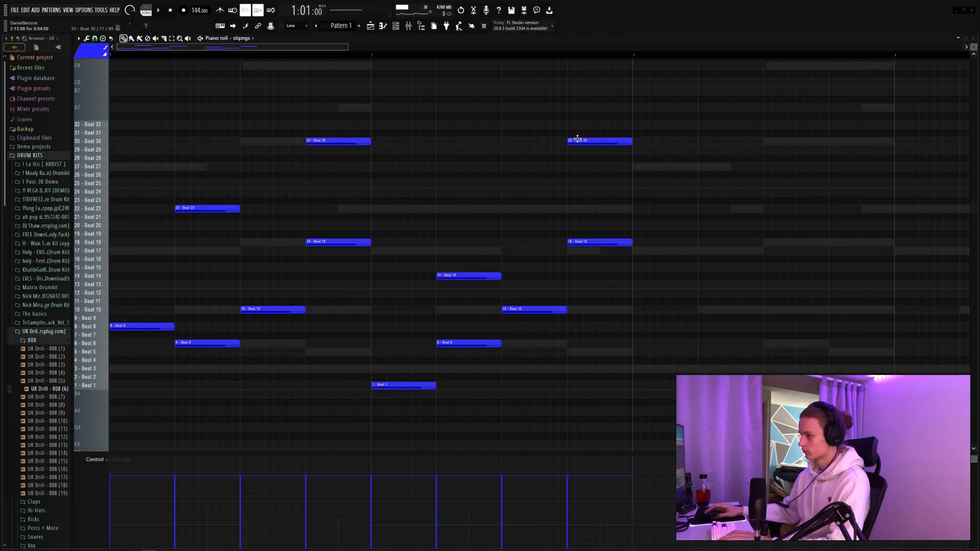
pyautogui.press('space')
pyautogui.moveTo(306, 95); pyautogui.dragTo(722, 313)
pyautogui.hotkey('ctrl', 'a')
pyautogui.hotkey('ctrl', 'b')
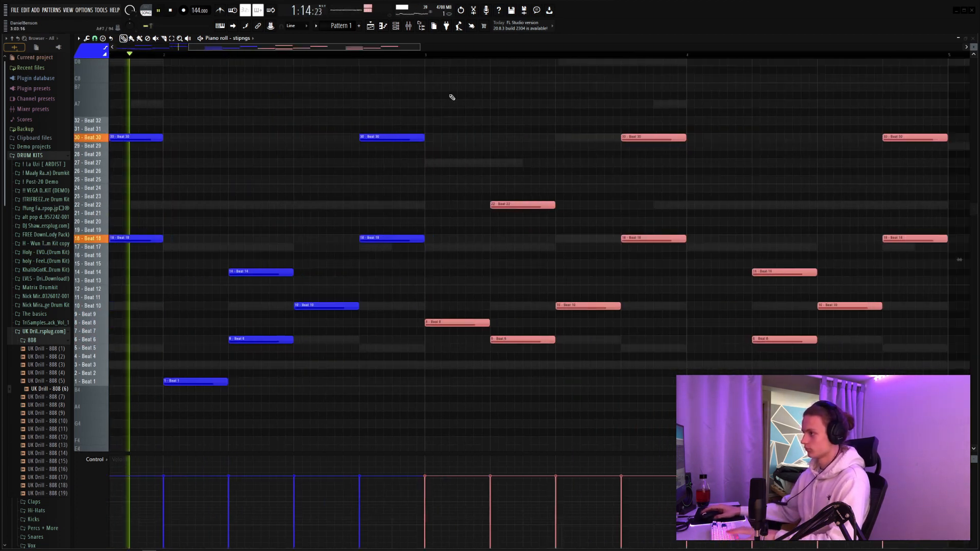
# Step: Repeat the two-bar stipngs slice phrase until it fills eight bars
pyautogui.scroll(-6, 367, 54)
pyautogui.hotkey('ctrl', 'b')
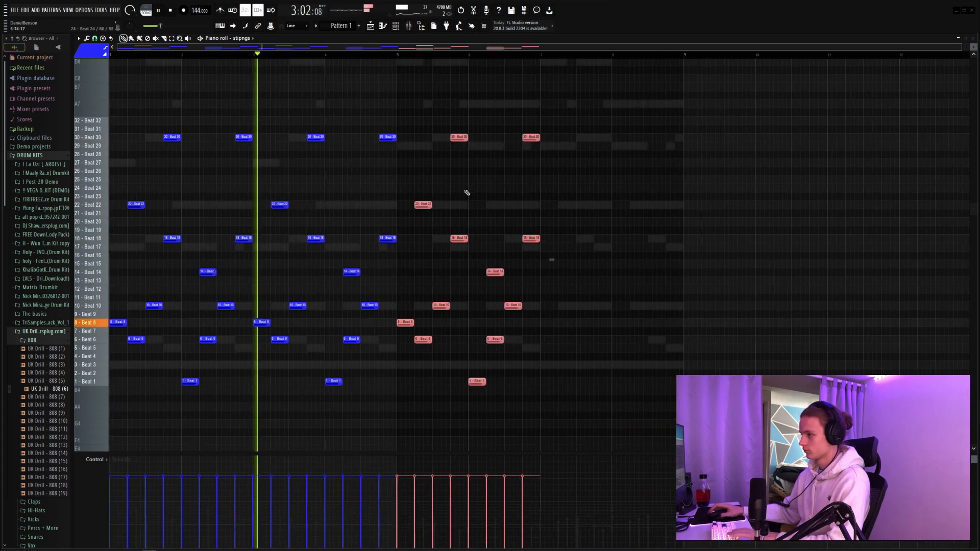
pyautogui.click(454, 173)
pyautogui.rightClick(453, 174)
pyautogui.moveTo(605, 93); pyautogui.dragTo(109, 428)
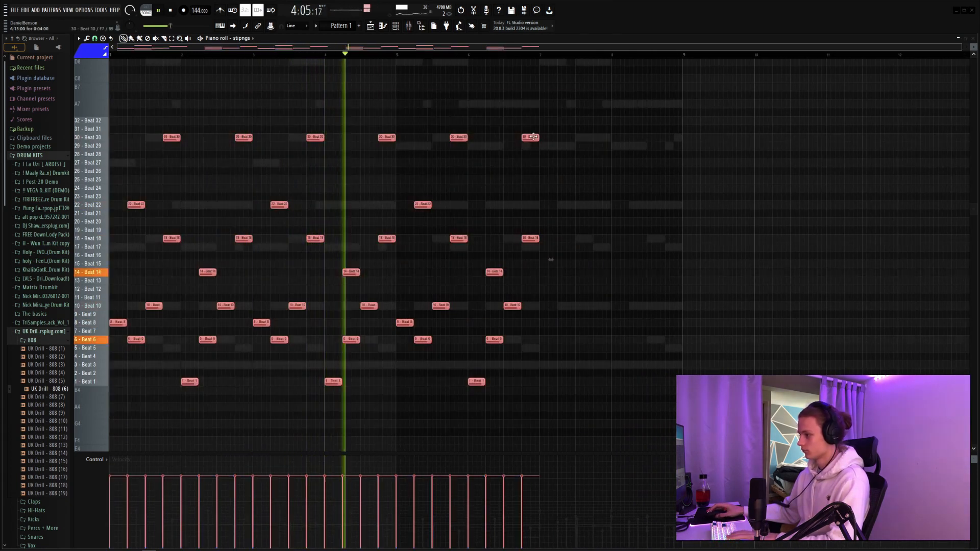
pyautogui.moveTo(600, 109); pyautogui.dragTo(412, 407)
pyautogui.hotkey('ctrl', 'b')
pyautogui.click(535, 176)
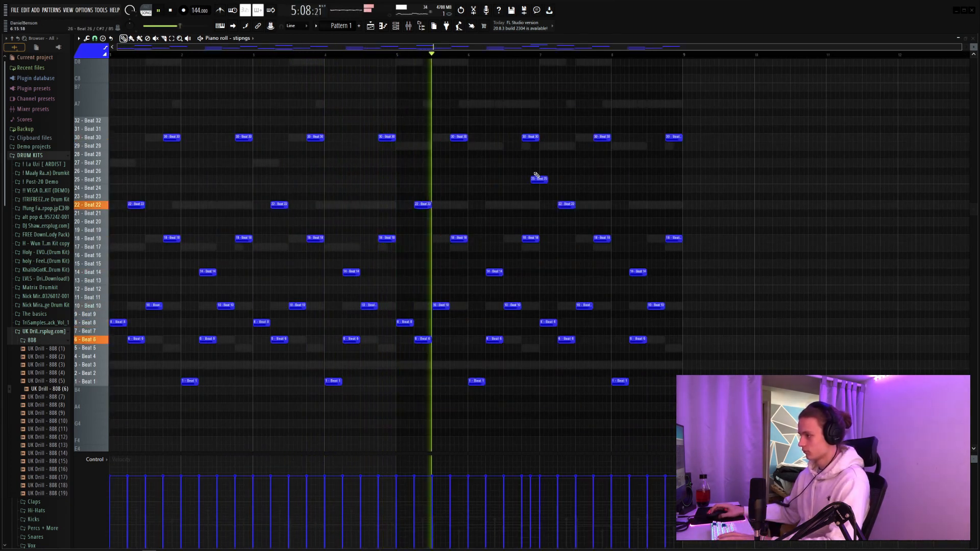
# Step: Set the stipngs channel volume to about 48% while auditioning it with the other layers
pyautogui.press('space')
pyautogui.press('F6')
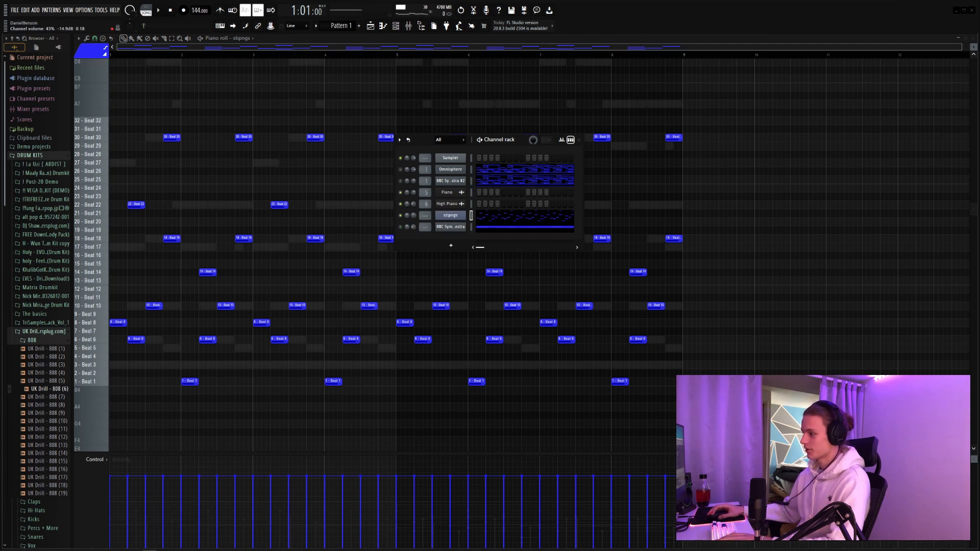
pyautogui.press('space')
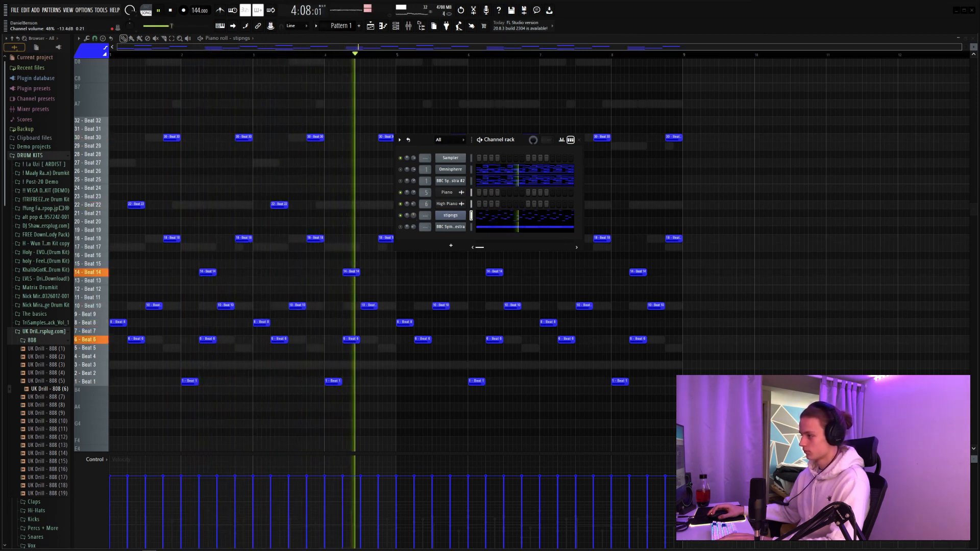
# Step: Process mixer insert 7 with Fruity Reeverb 2 at room size 55, HalfTime, ShaperBox2 and a second Fruity Reeverb 2
pyautogui.press('F9')
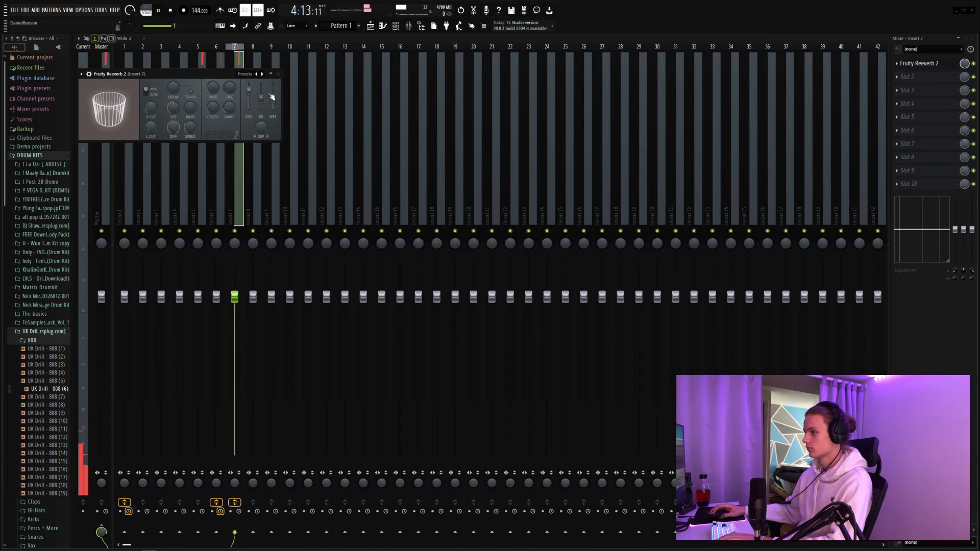
pyautogui.moveTo(272, 103); pyautogui.dragTo(272, 96)
pyautogui.moveTo(173, 108); pyautogui.dragTo(174, 110)
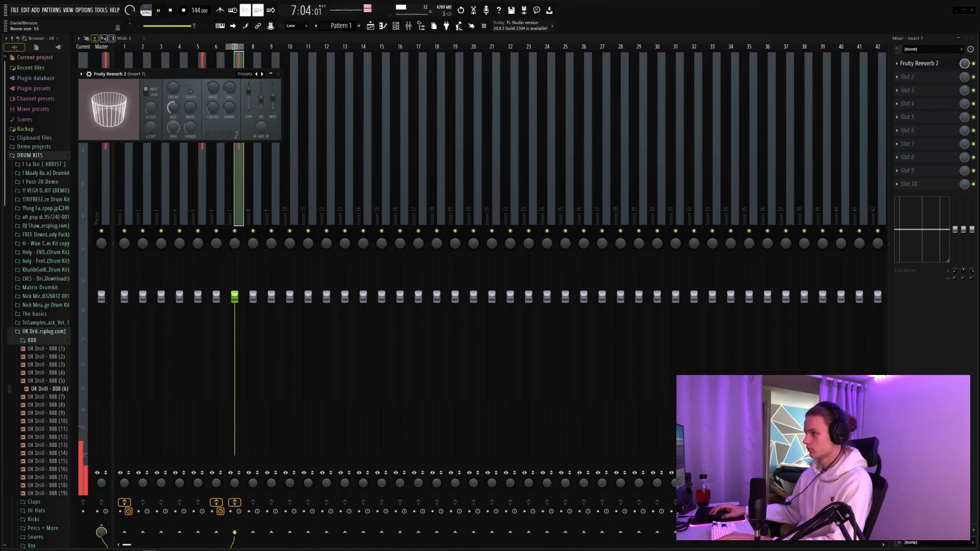
pyautogui.click(277, 74)
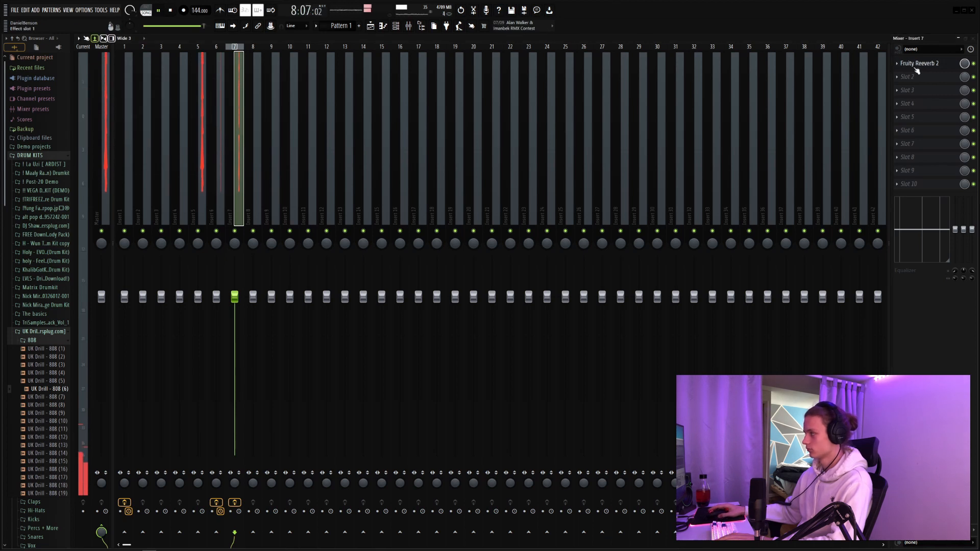
pyautogui.moveTo(916, 69); pyautogui.dragTo(922, 78)
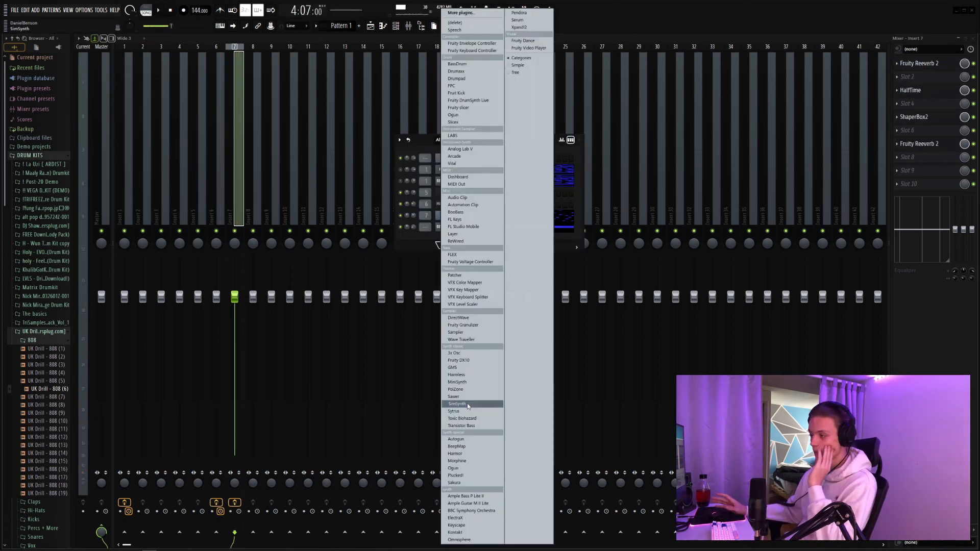
# Step: Add a second Omnisphere channel and fill its piano roll with two sustained four-bar D4 notes
pyautogui.click(465, 537)
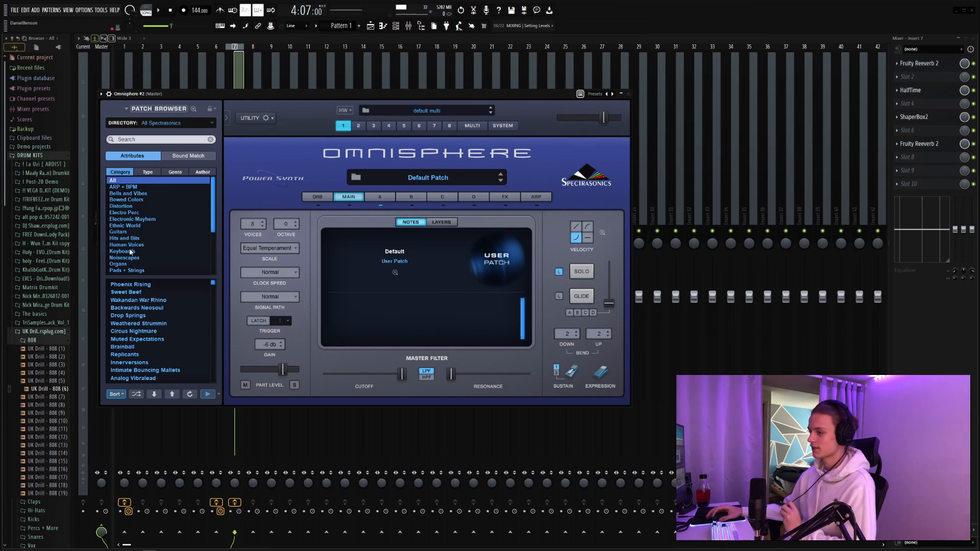
pyautogui.press('space')
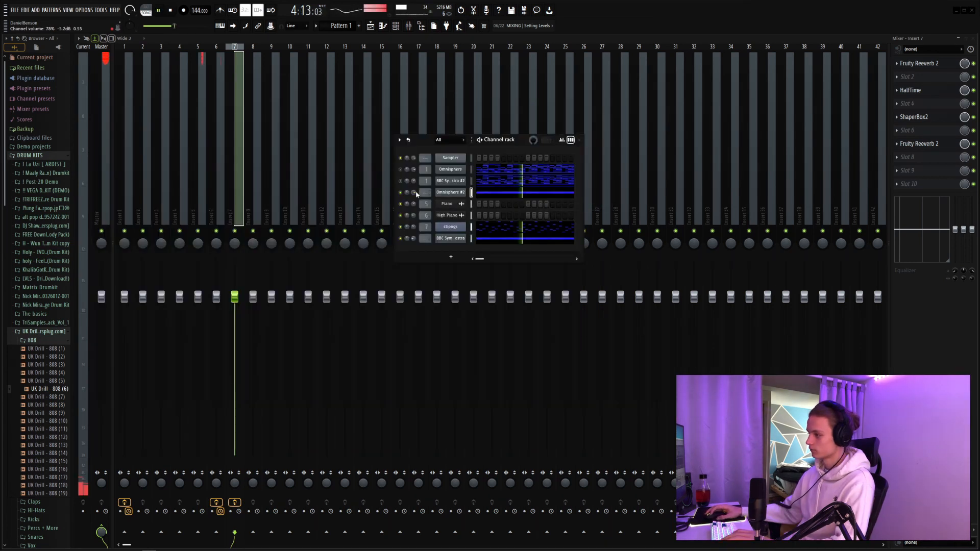
pyautogui.rightClick(453, 193)
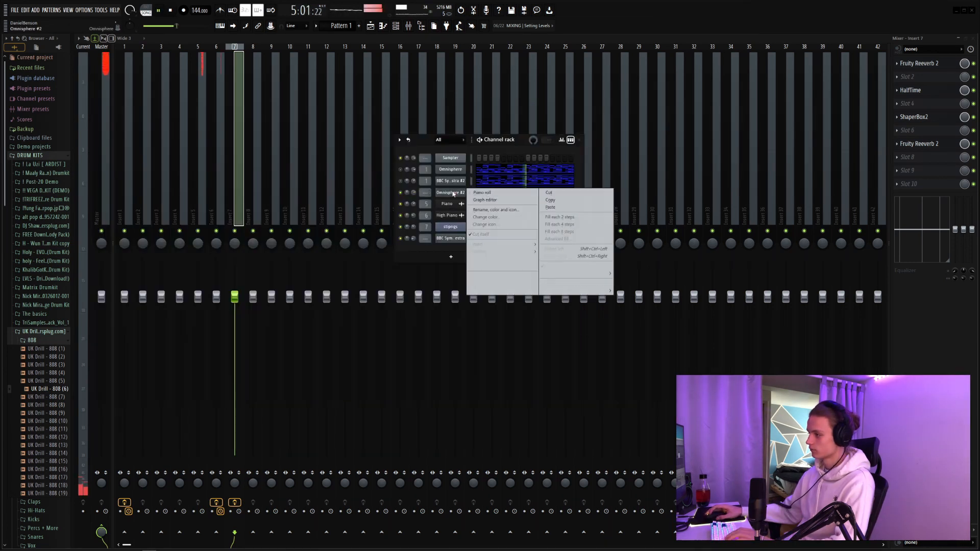
pyautogui.click(494, 195)
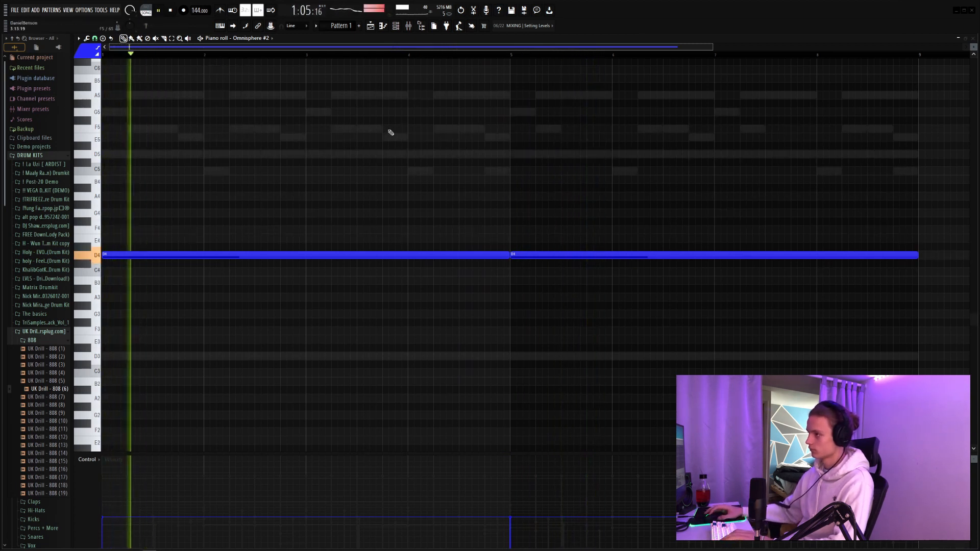
# Step: Replace the Omnisphere #2 part with the Bass audio clip on playlist Track 8, at 20% channel volume
pyautogui.press('F6')
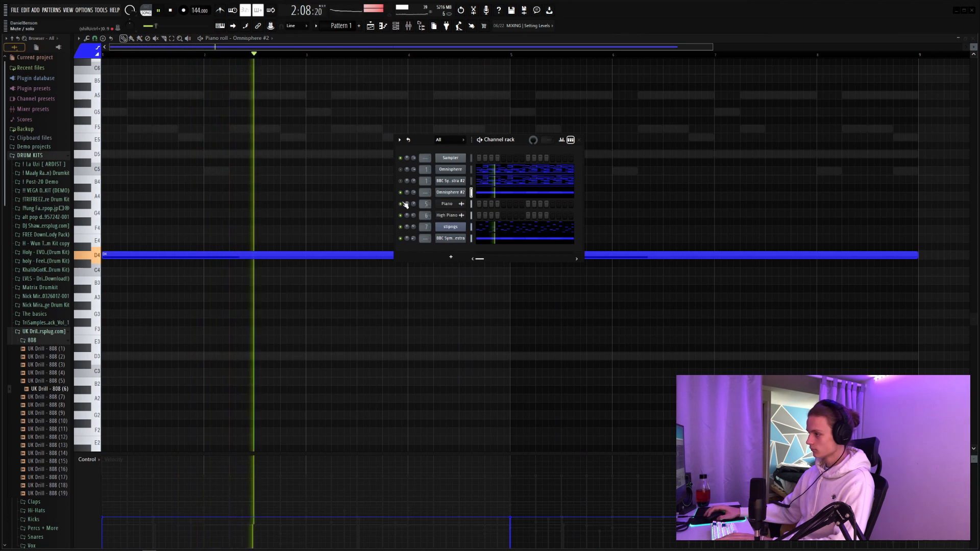
pyautogui.press('space')
pyautogui.click(318, 26)
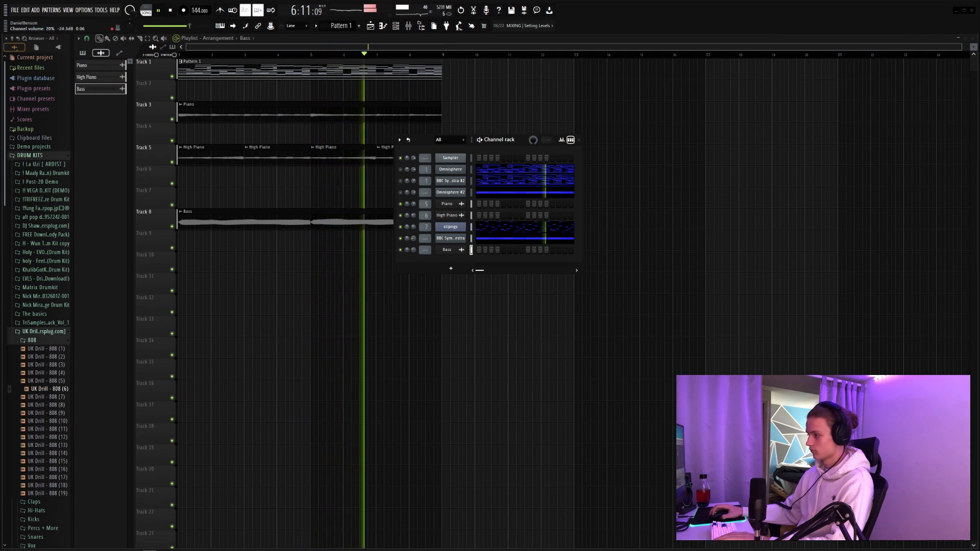
pyautogui.press('space')
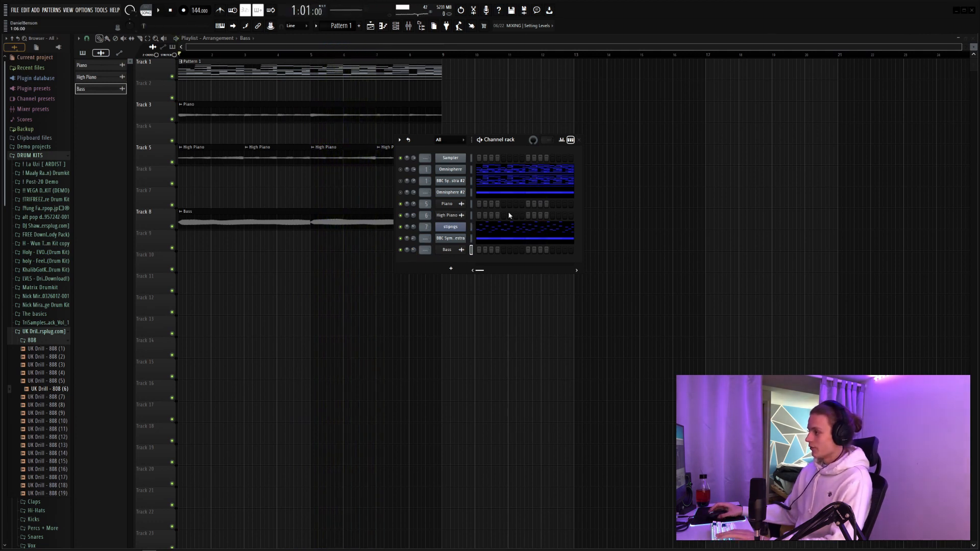
# Step: Add a third Omnisphere channel and load the Boys Choir Ahs patch from Human Voices, comparing it with neighbouring choir patches
pyautogui.click(461, 269)
pyautogui.click(463, 540)
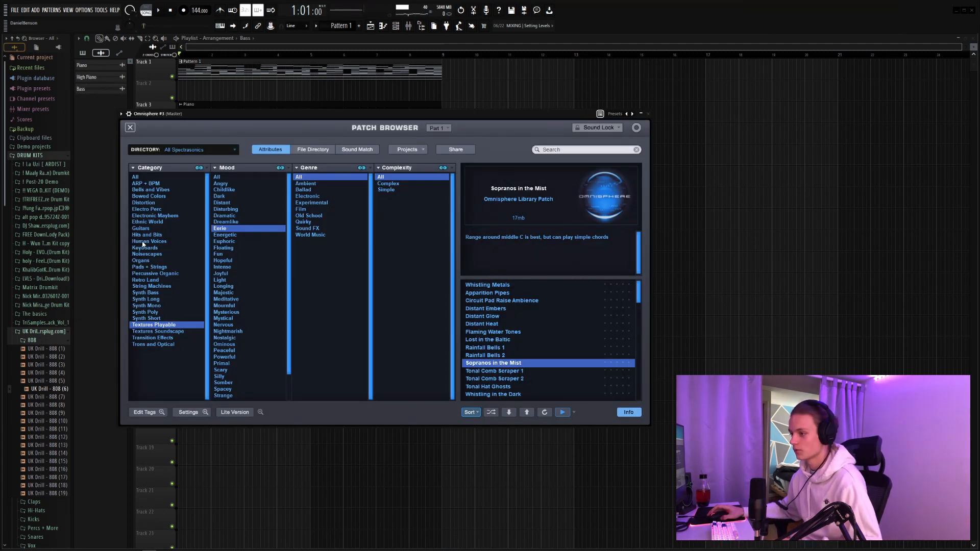
pyautogui.click(148, 242)
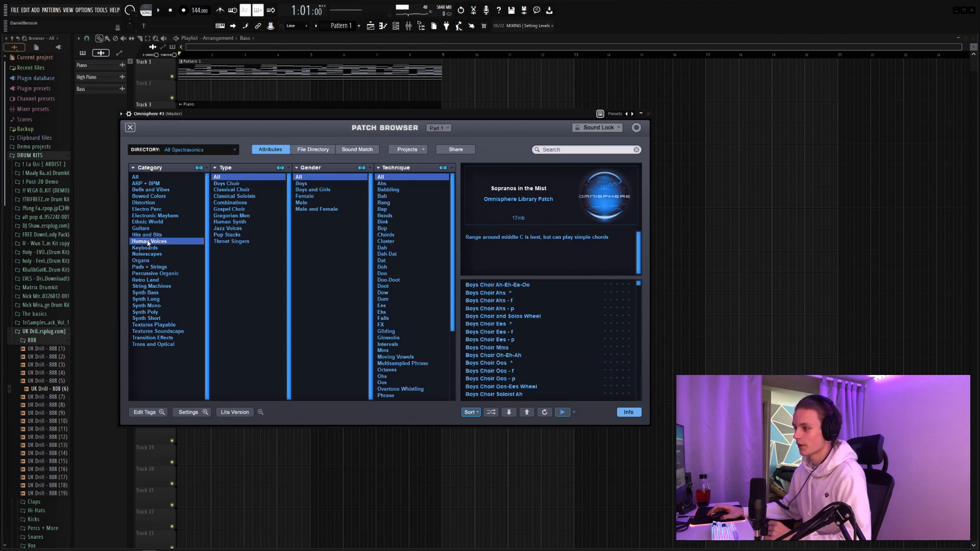
pyautogui.click(504, 293)
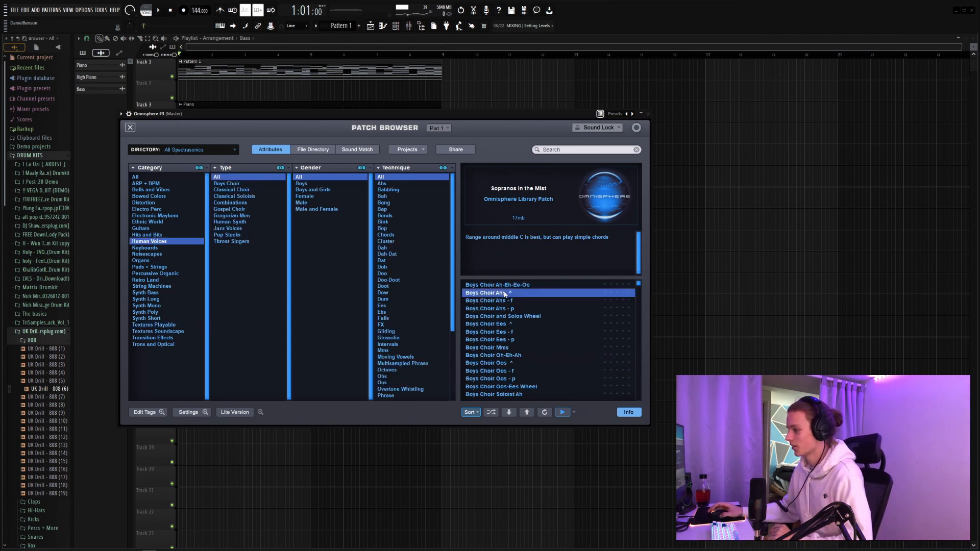
pyautogui.click(527, 316)
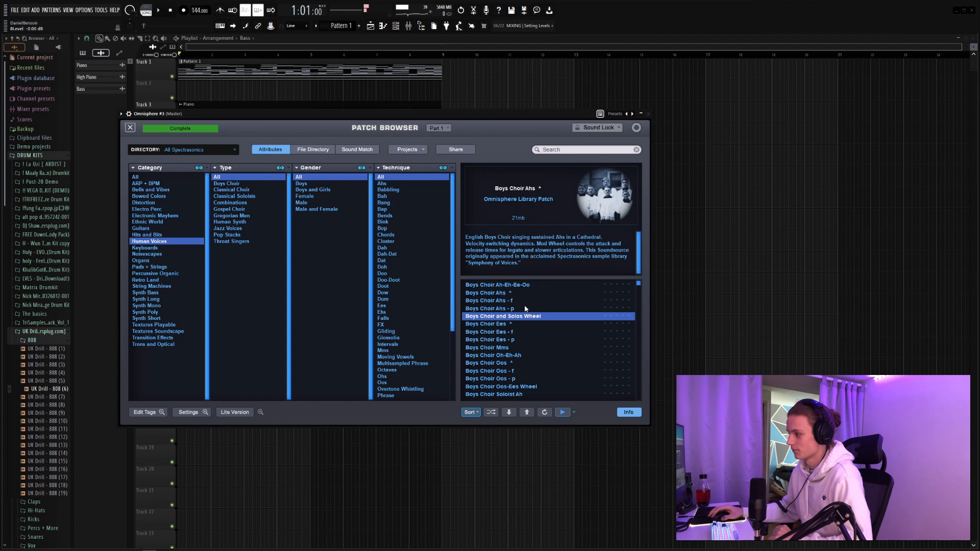
pyautogui.click(518, 286)
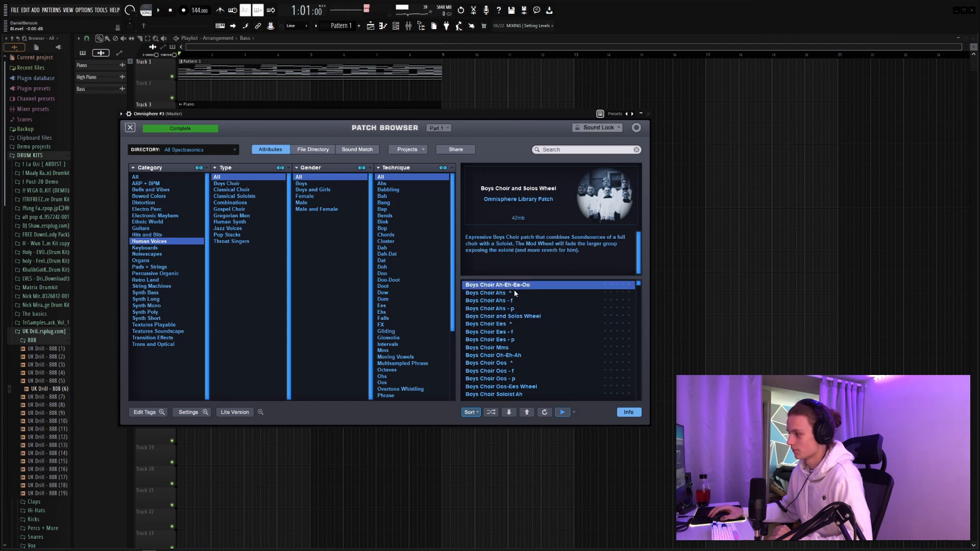
pyautogui.click(515, 293)
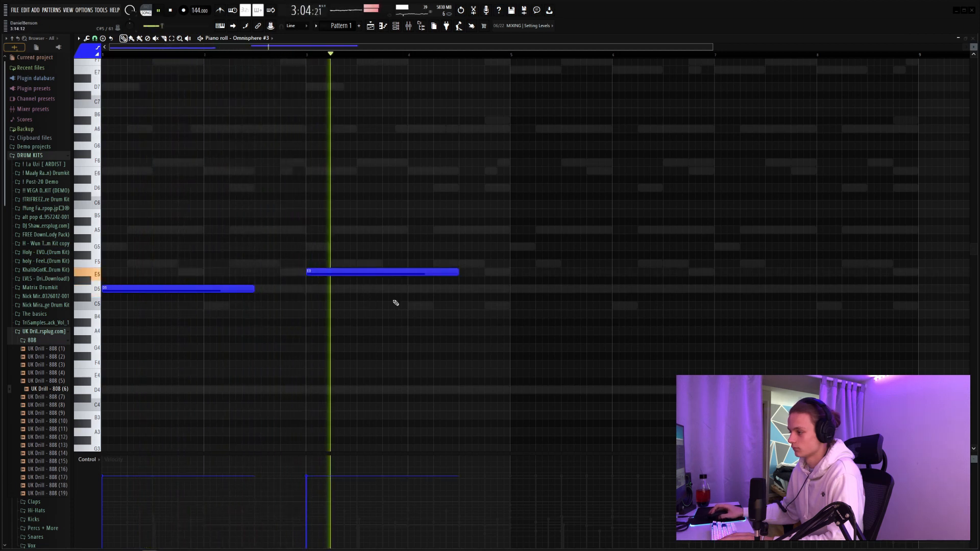
# Step: Add an A5 note at bar 5 and a G5 note at bar 7 in the Omnisphere #3 piano roll
pyautogui.click(511, 232)
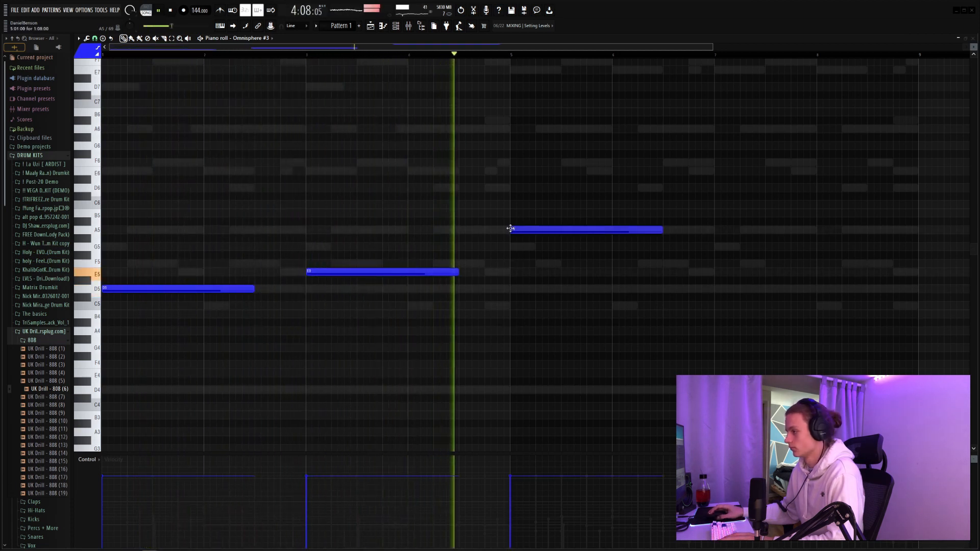
pyautogui.click(715, 248)
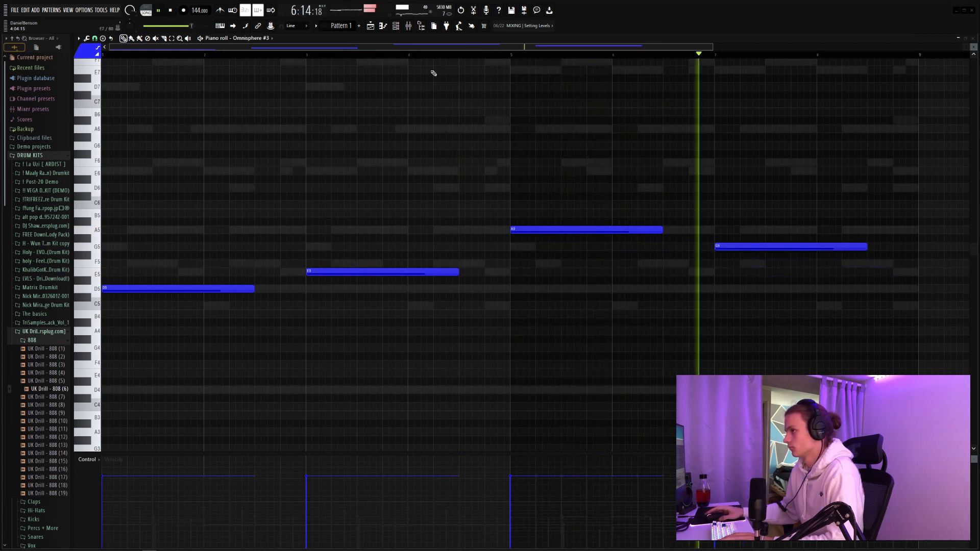
pyautogui.scroll(-2, 421, 56)
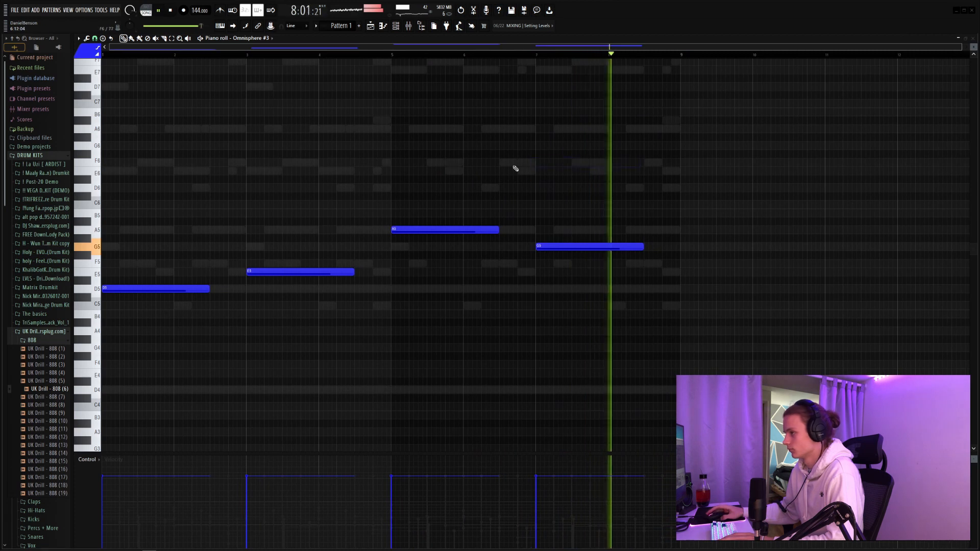
# Step: Route the Omnisphere #3 channel to mixer insert 8 and show that insert's effect slots
pyautogui.press('F6')
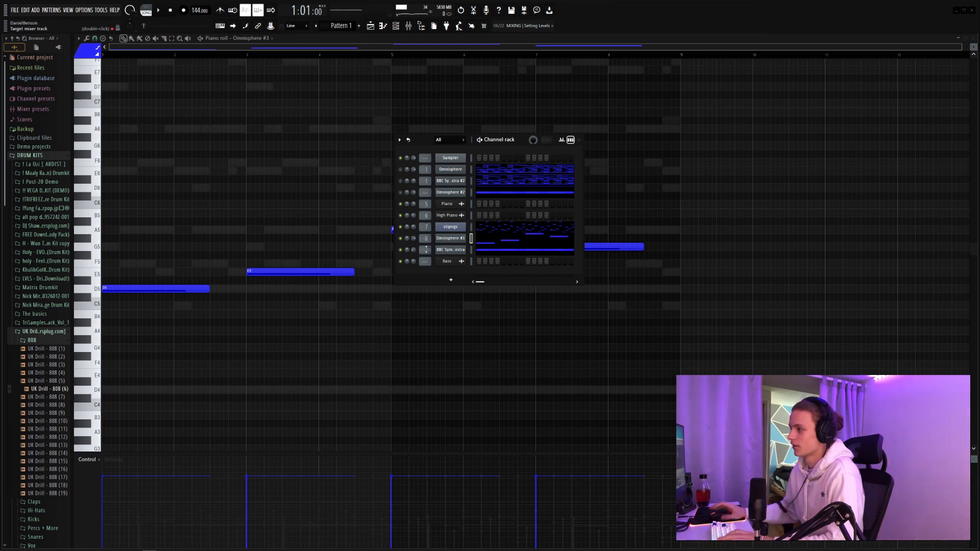
pyautogui.click(408, 26)
pyautogui.click(420, 26)
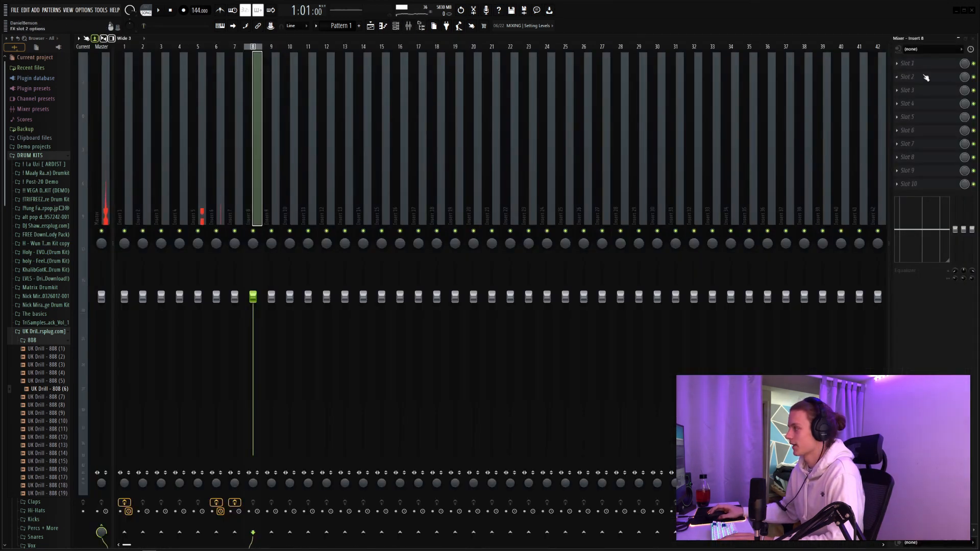
# Step: Load Fruity parametric EQ 2 in slot 3 of insert 8, roll off the choir's lows and highs, and load Ambience in slot 1
pyautogui.click(911, 89)
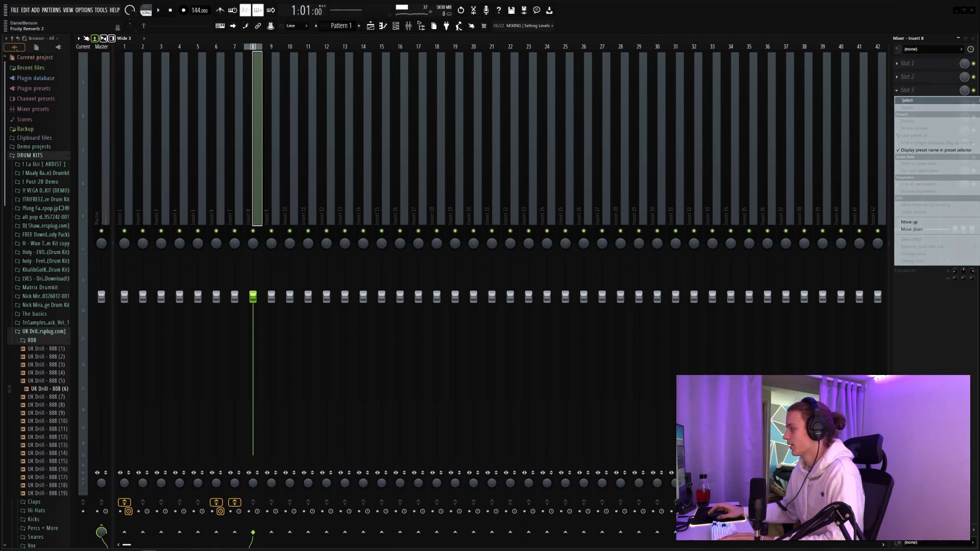
pyautogui.press('space')
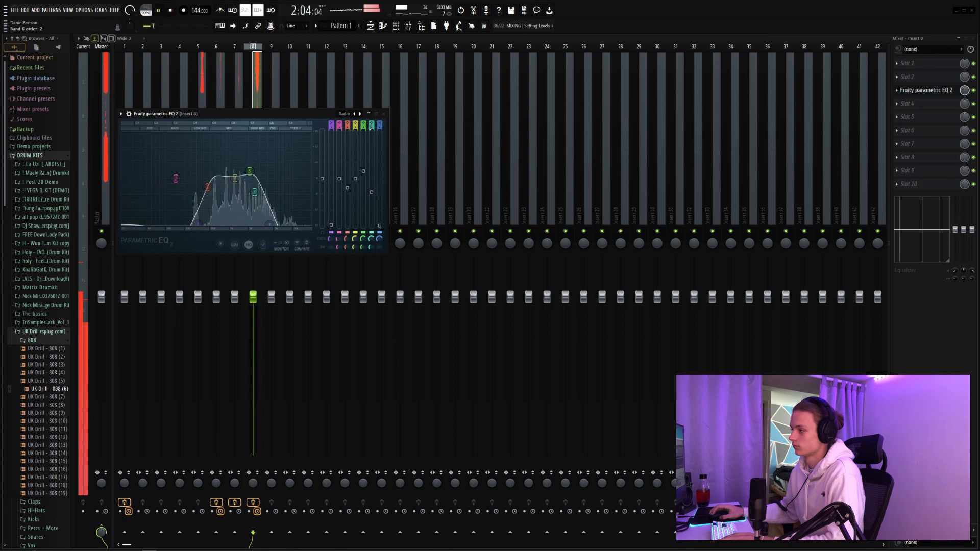
pyautogui.click(384, 113)
pyautogui.click(917, 63)
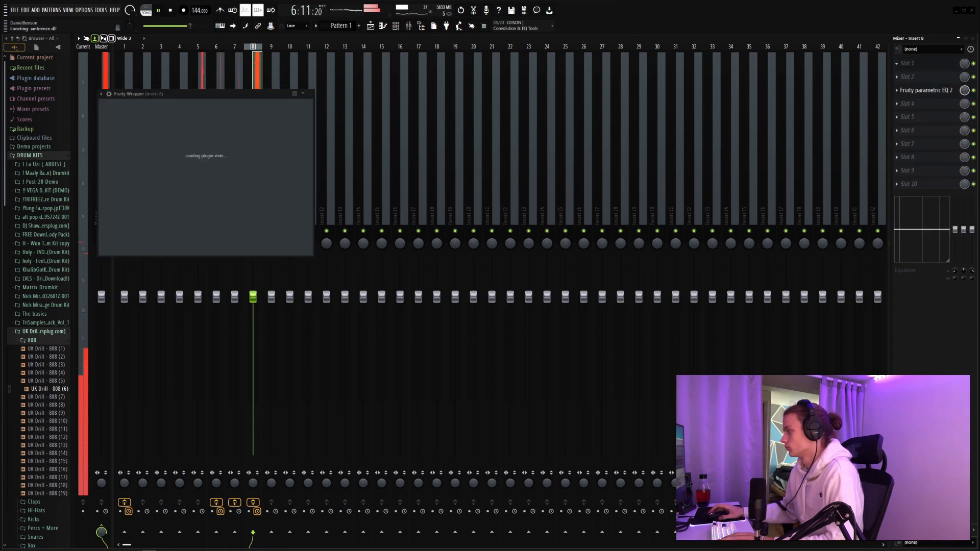
pyautogui.moveTo(230, 96); pyautogui.dragTo(340, 117)
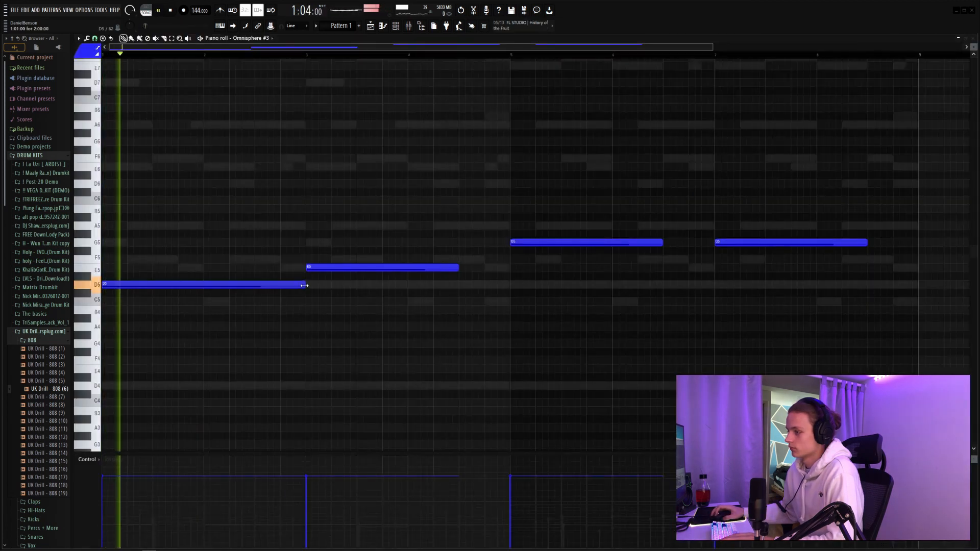
# Step: Move the Omnisphere #3 note at bar 5 to F5 and lengthen the choir notes to fill two bars each
pyautogui.moveTo(549, 232); pyautogui.dragTo(513, 270)
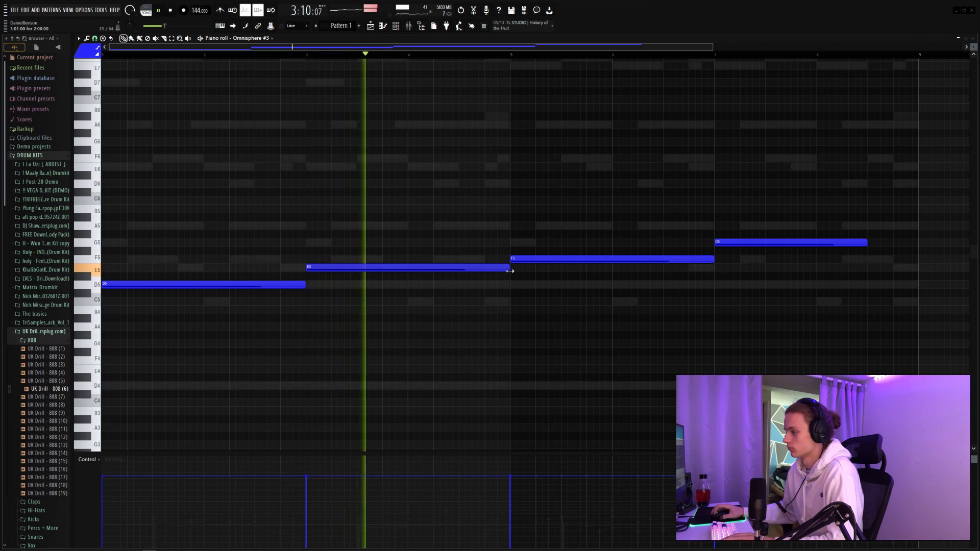
pyautogui.moveTo(867, 244); pyautogui.dragTo(917, 247)
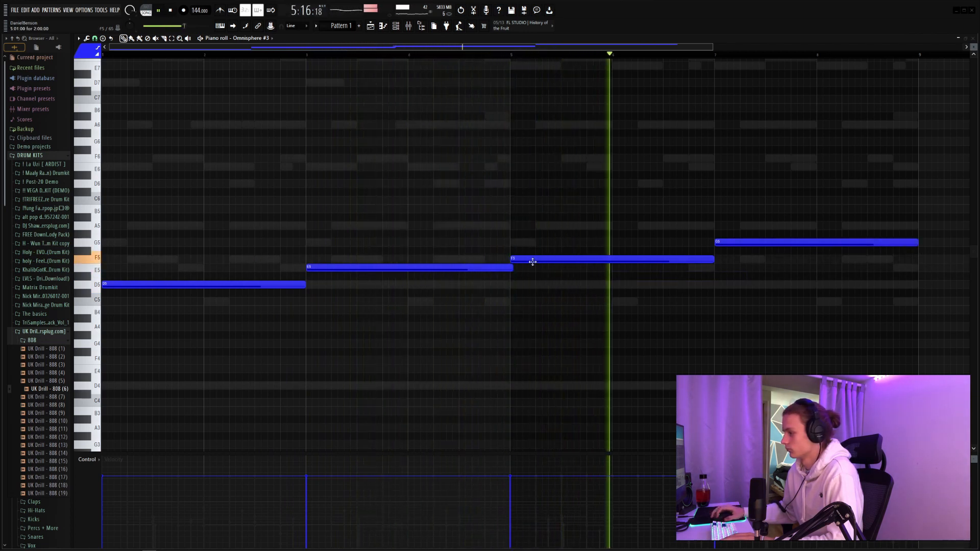
pyautogui.moveTo(512, 268); pyautogui.dragTo(509, 268)
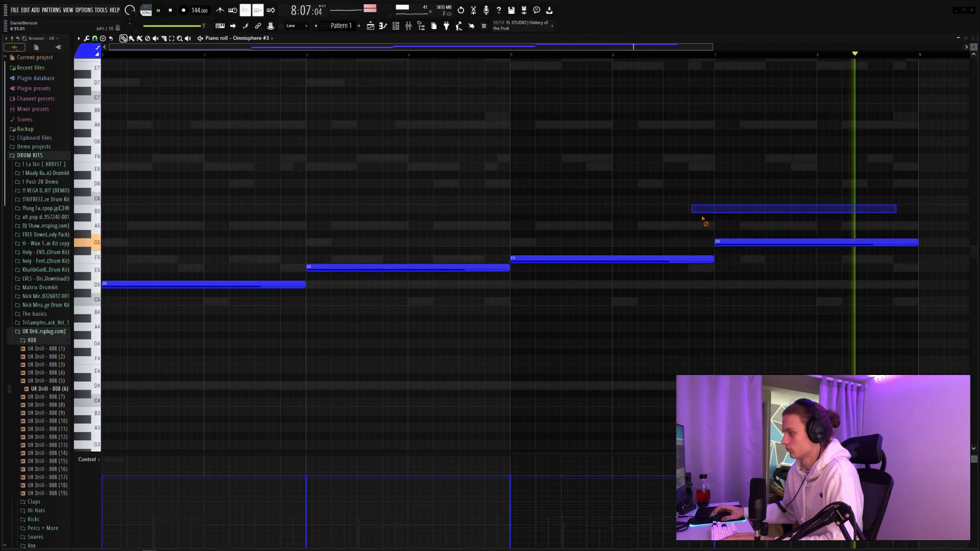
pyautogui.press('space')
# Step: Browse the One Shot Kits and load the noah - softy bell sample as a channel with D7, G5, F5 and E5 notes in bar 1
pyautogui.press('F6')
pyautogui.scroll(-7, 23, 289)
pyautogui.scroll(-2, 23, 289)
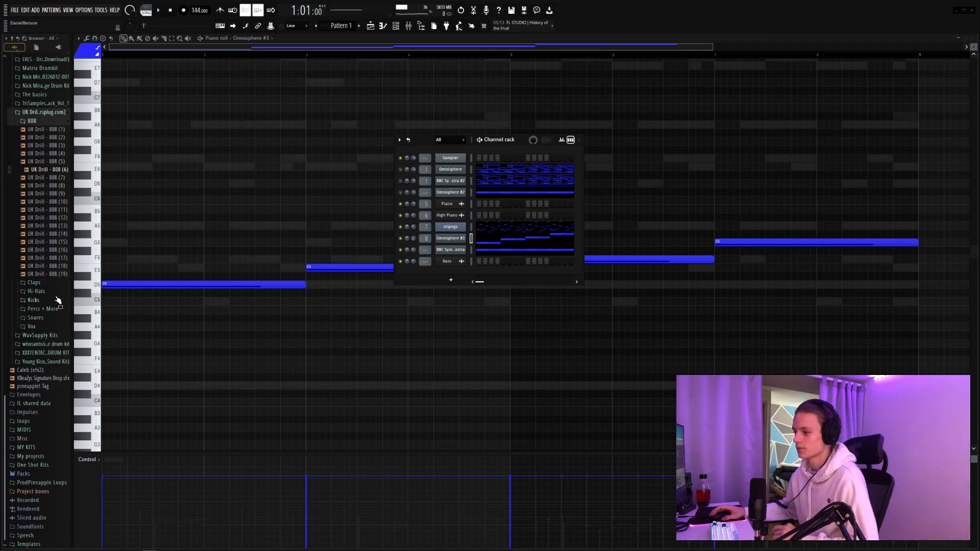
pyautogui.click(48, 465)
pyautogui.scroll(-4, 56, 407)
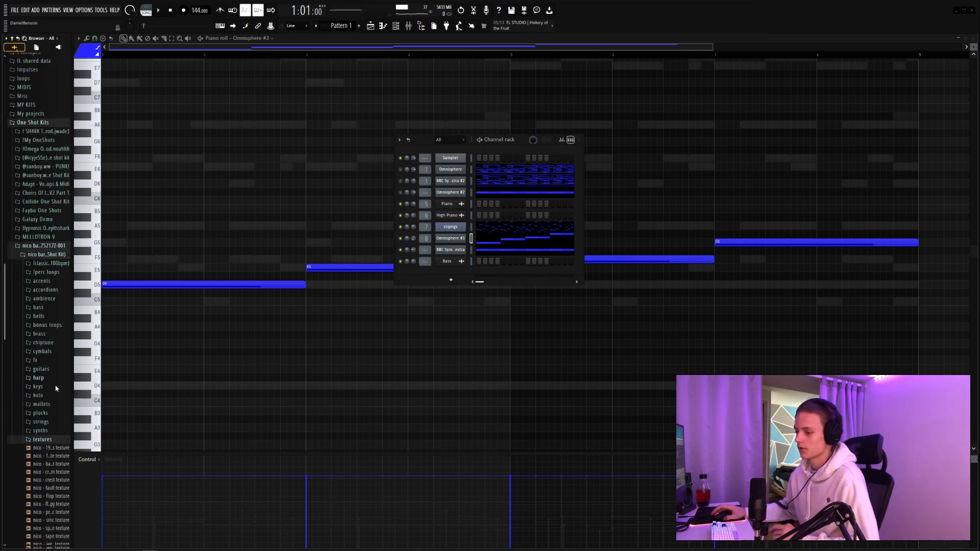
pyautogui.scroll(-1, 56, 389)
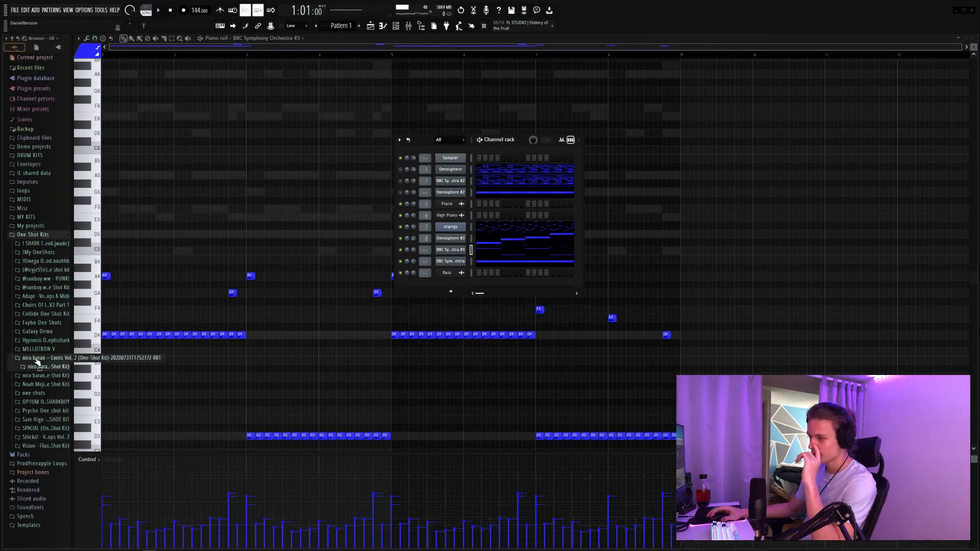
pyautogui.click(39, 387)
pyautogui.scroll(-3, 48, 286)
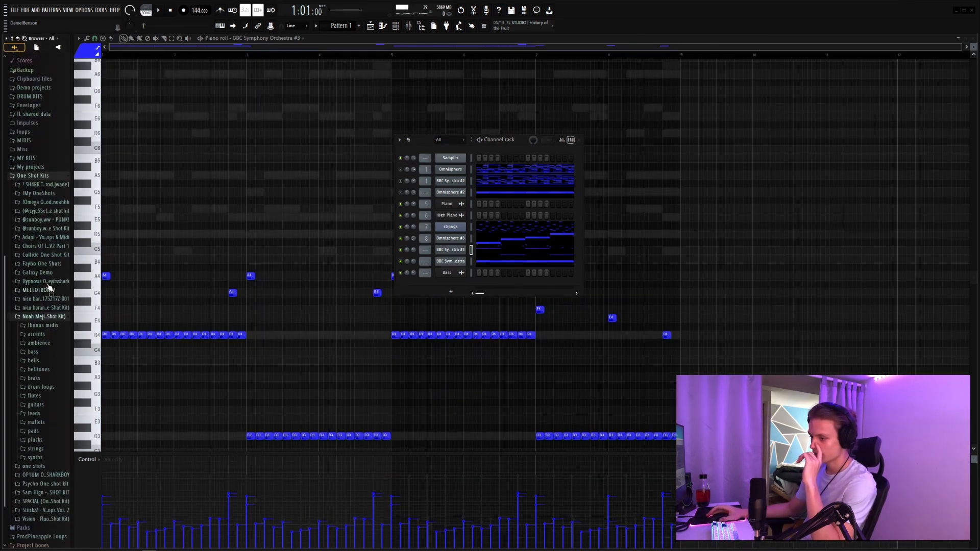
pyautogui.click(37, 327)
pyautogui.scroll(-1, 65, 356)
pyautogui.scroll(-5, 59, 367)
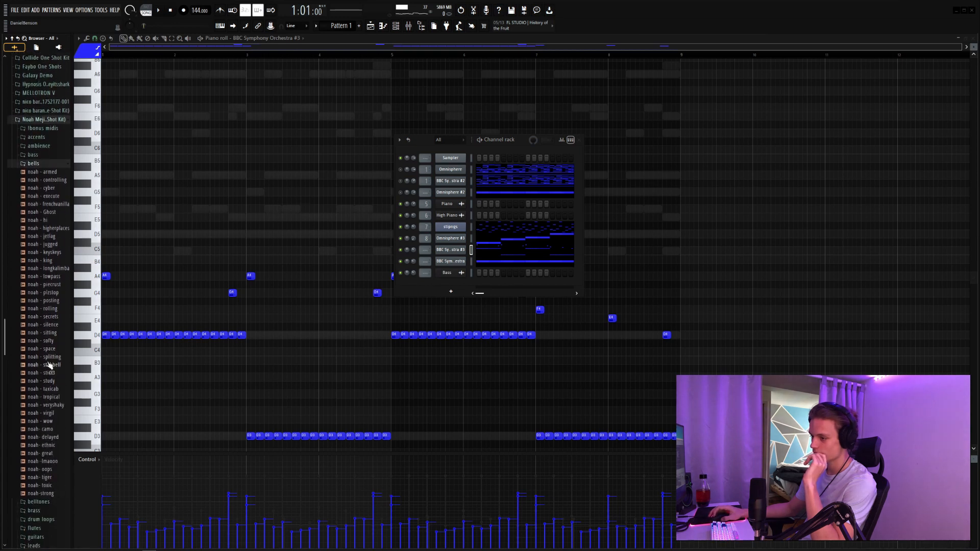
pyautogui.moveTo(48, 339); pyautogui.dragTo(170, 315)
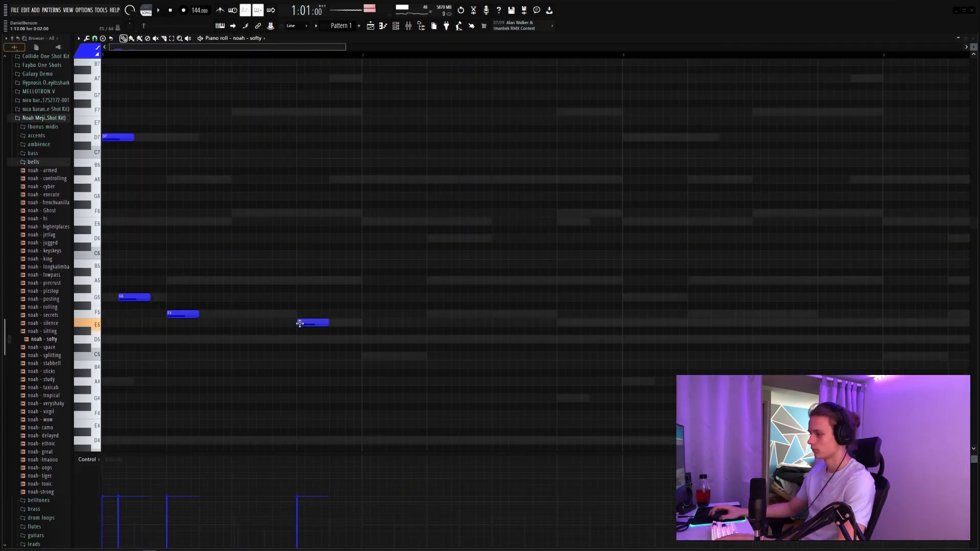
# Step: Turn the G5 note at 1:02 into a slide note and shorten it to one step
pyautogui.doubleClick(132, 300)
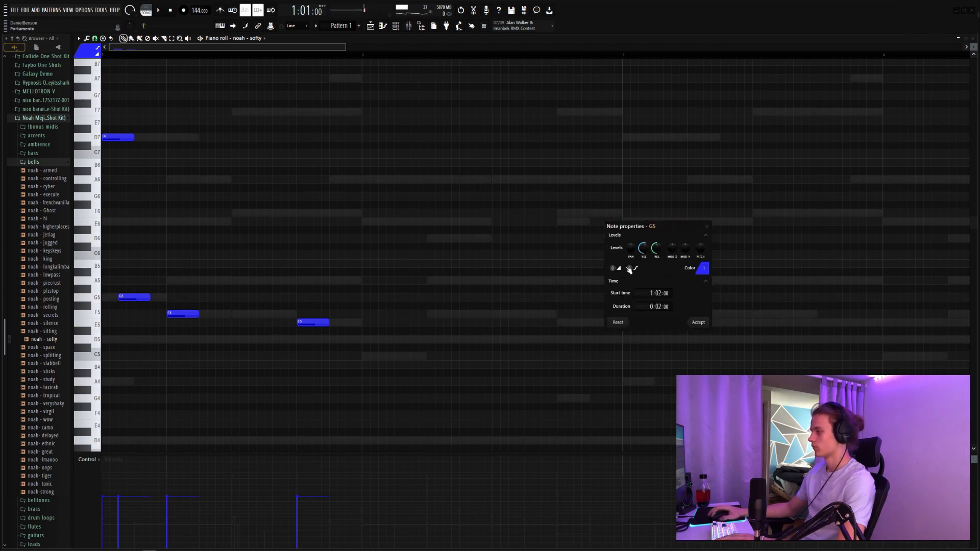
pyautogui.click(698, 323)
pyautogui.press('space')
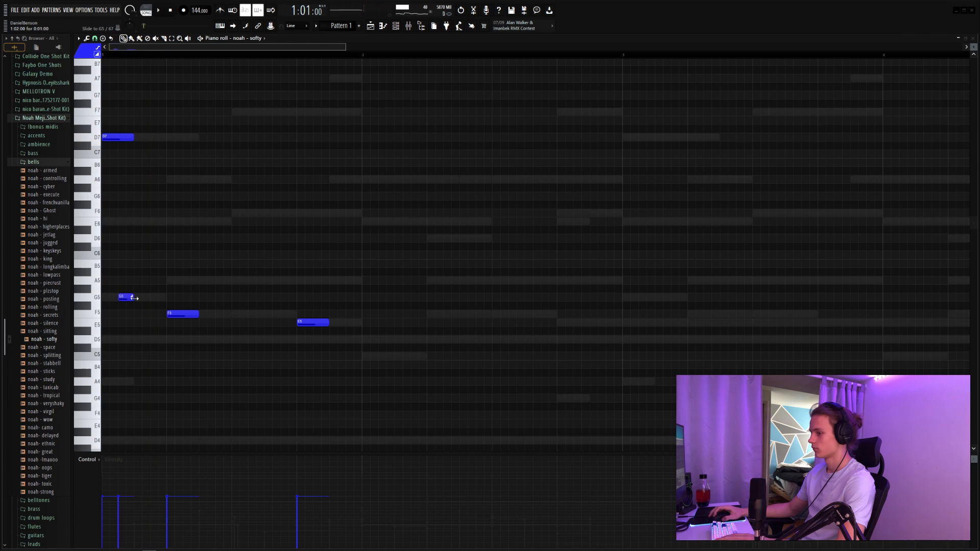
# Step: Remove the F5 note and place regular notes on E5 at beat 4 of bar 1 and D5 at the start of bar 2
pyautogui.click(301, 323)
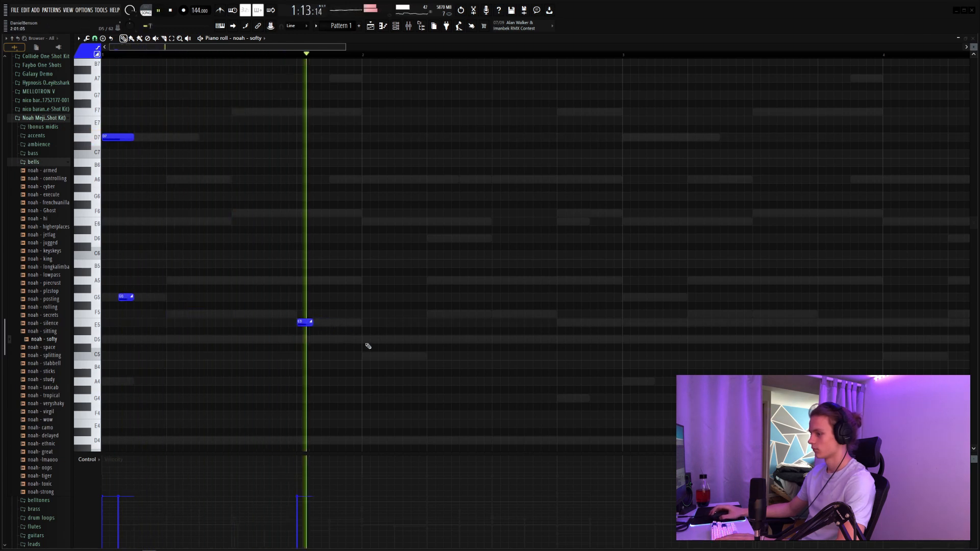
pyautogui.click(363, 341)
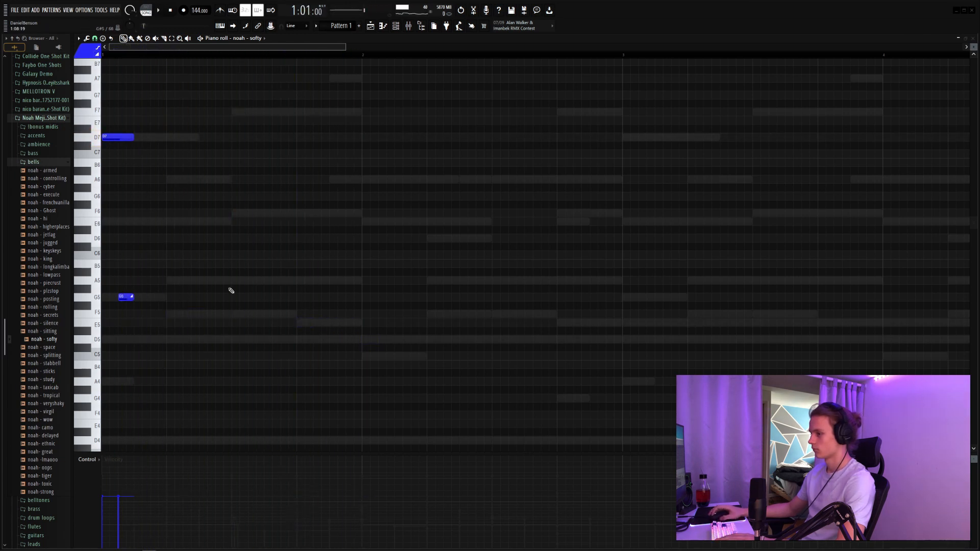
pyautogui.press('space')
pyautogui.click(300, 322)
pyautogui.click(363, 340)
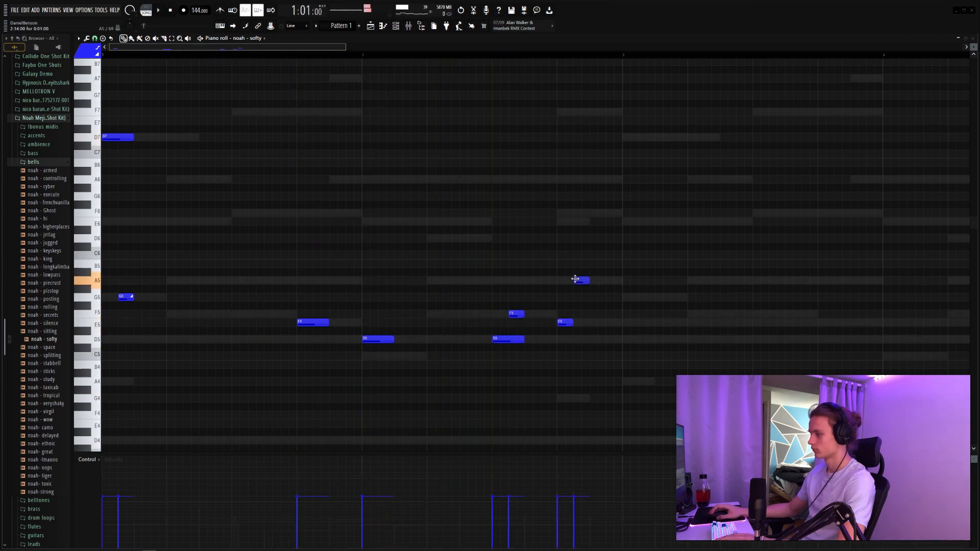
# Step: Lengthen the last E5 in bar 2, make the F5 and A5 notes slides, and try a sliding G5 at bar 3
pyautogui.moveTo(571, 323); pyautogui.dragTo(590, 323)
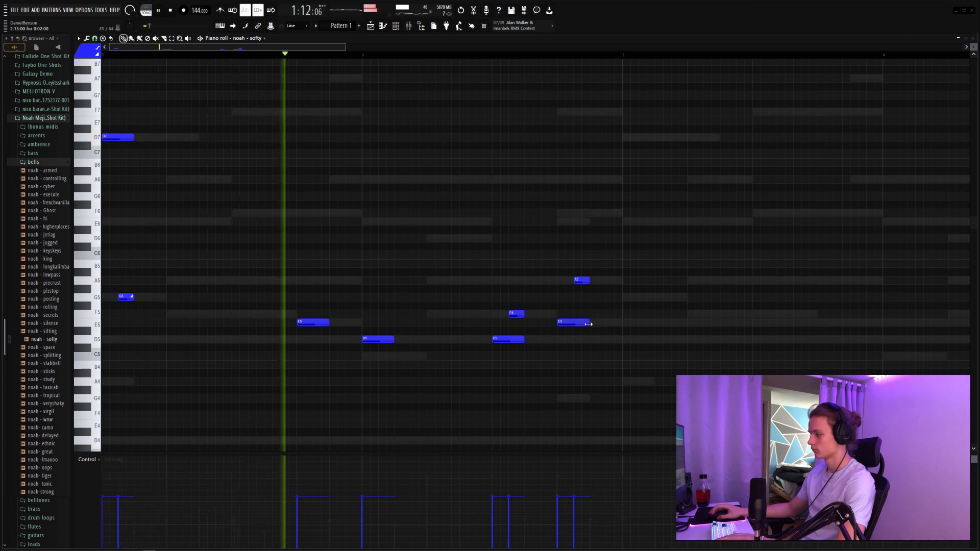
pyautogui.doubleClick(517, 315)
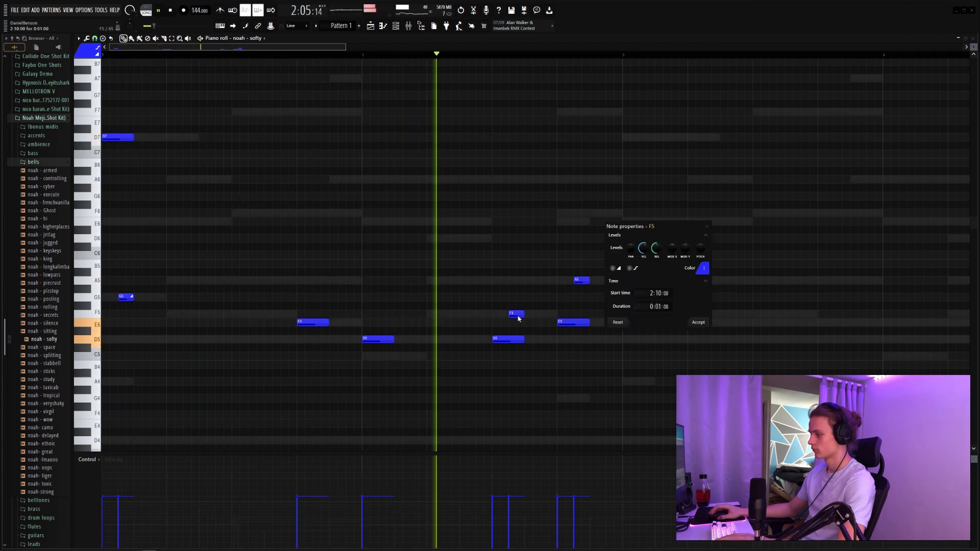
pyautogui.click(697, 322)
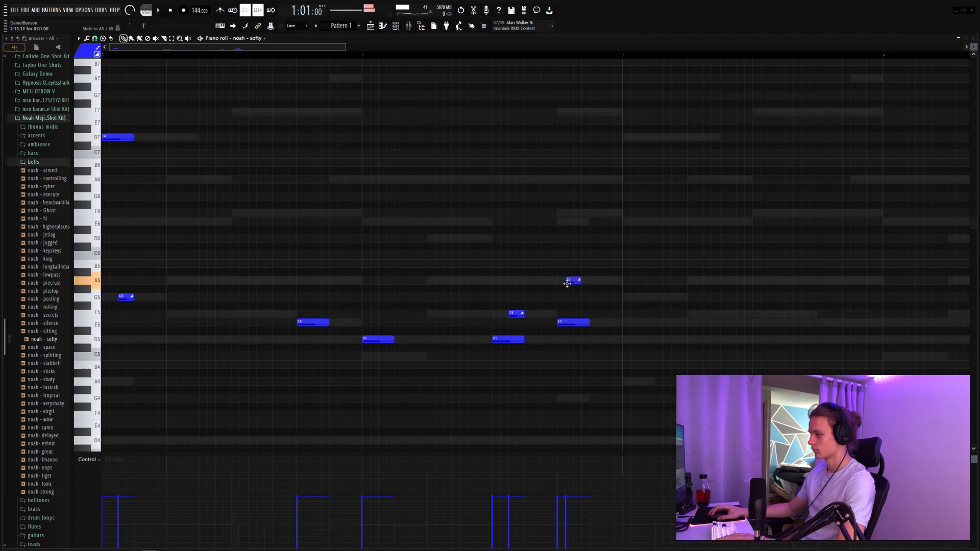
pyautogui.click(624, 297)
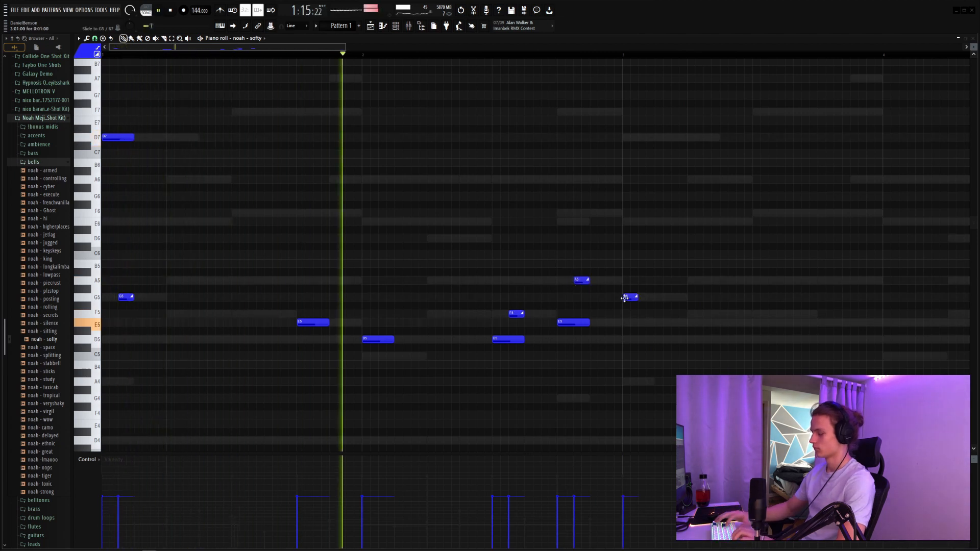
# Step: Apply legato to the bell notes, extend the last E5 to the end of bar 2, and delete the G5 slide at bar 3
pyautogui.hotkey('ctrl', 'l')
pyautogui.moveTo(590, 322); pyautogui.dragTo(601, 322)
pyautogui.press('space')
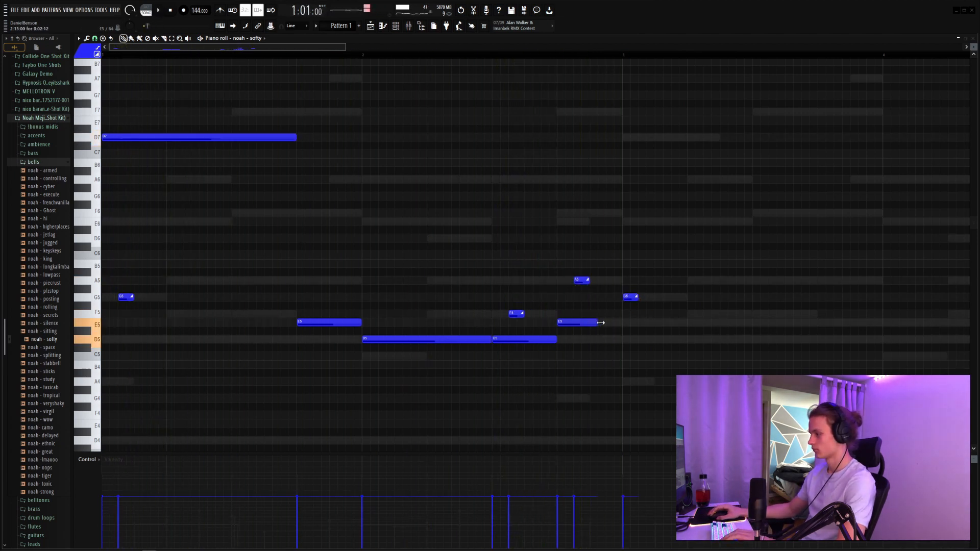
pyautogui.press('space')
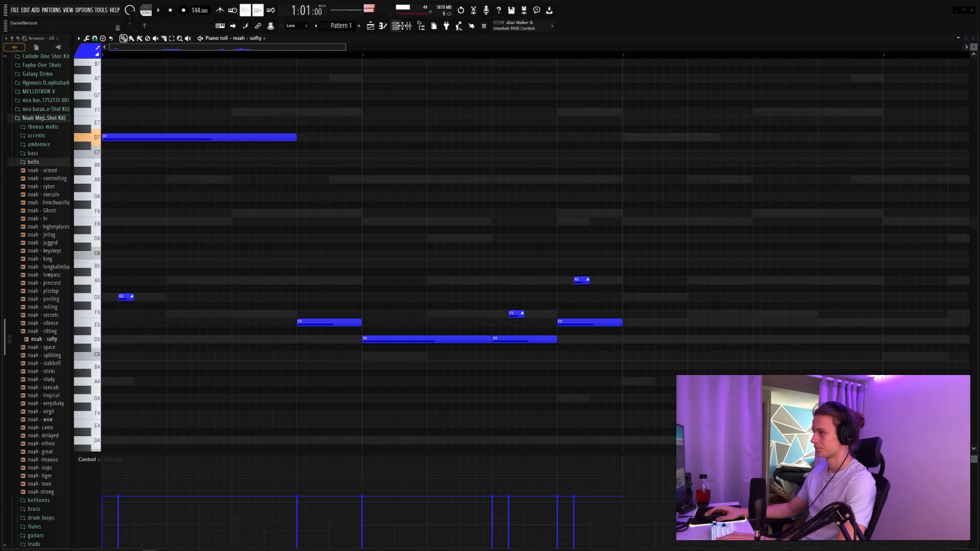
# Step: Enable the volume envelope in the noah - softy channel settings
pyautogui.click(397, 26)
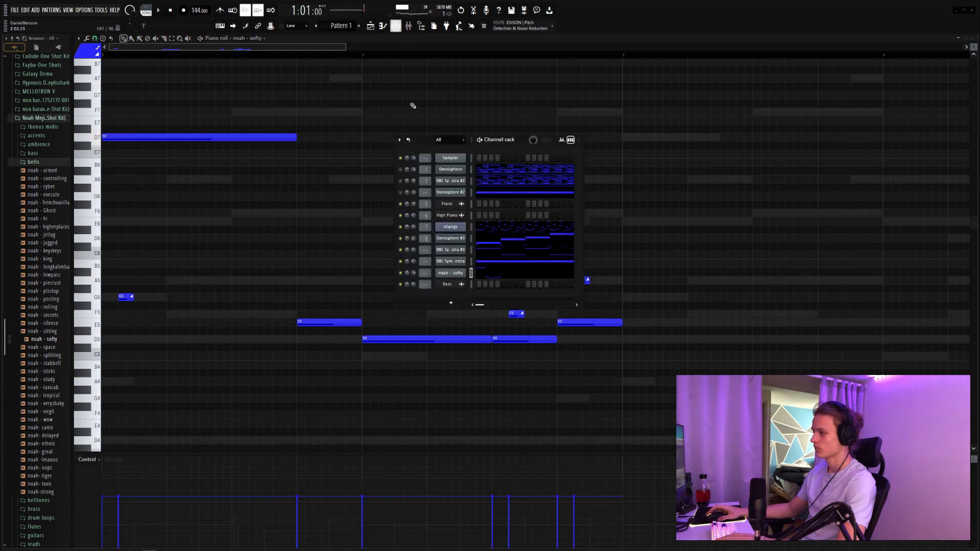
pyautogui.click(459, 278)
pyautogui.click(163, 148)
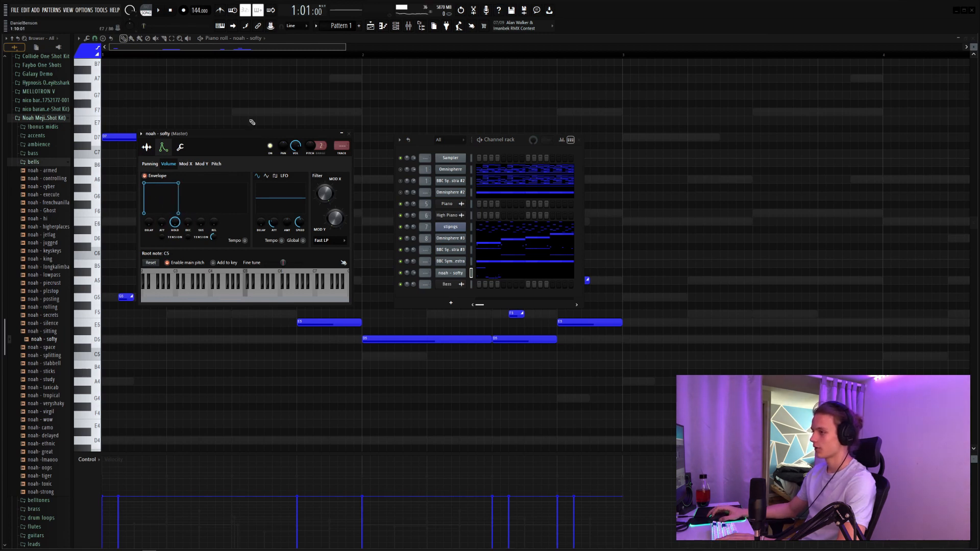
pyautogui.click(349, 134)
pyautogui.press('F6')
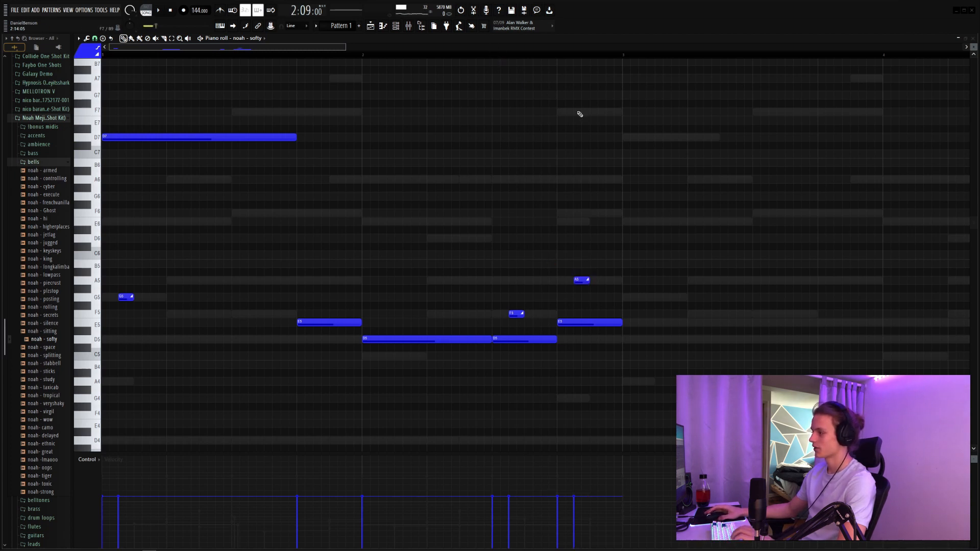
# Step: Duplicate the two-bar bell phrase into bars 3 and 4 and lower the copied long note at bar 3 to E6
pyautogui.press('space')
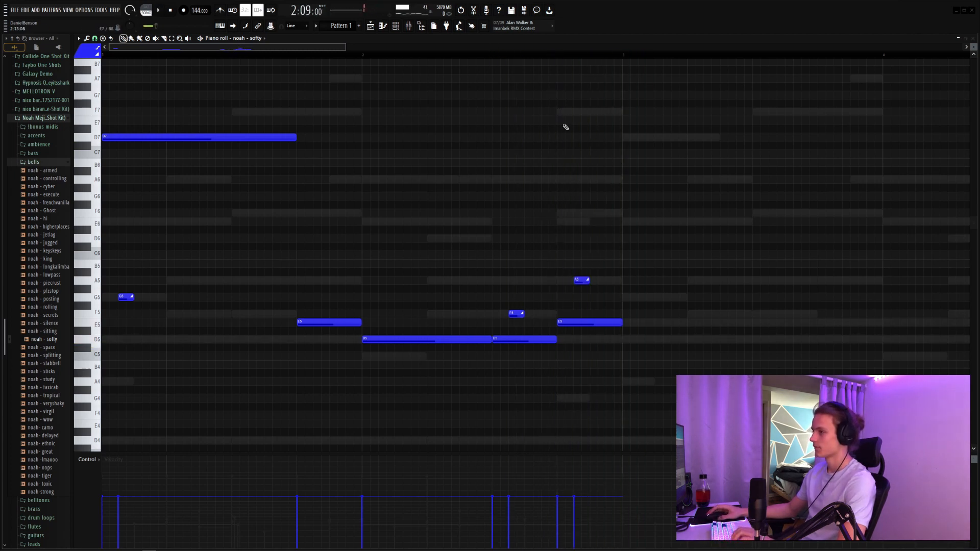
pyautogui.moveTo(649, 99); pyautogui.dragTo(104, 433)
pyautogui.hotkey('ctrl', 'b')
pyautogui.scroll(-2, 391, 59)
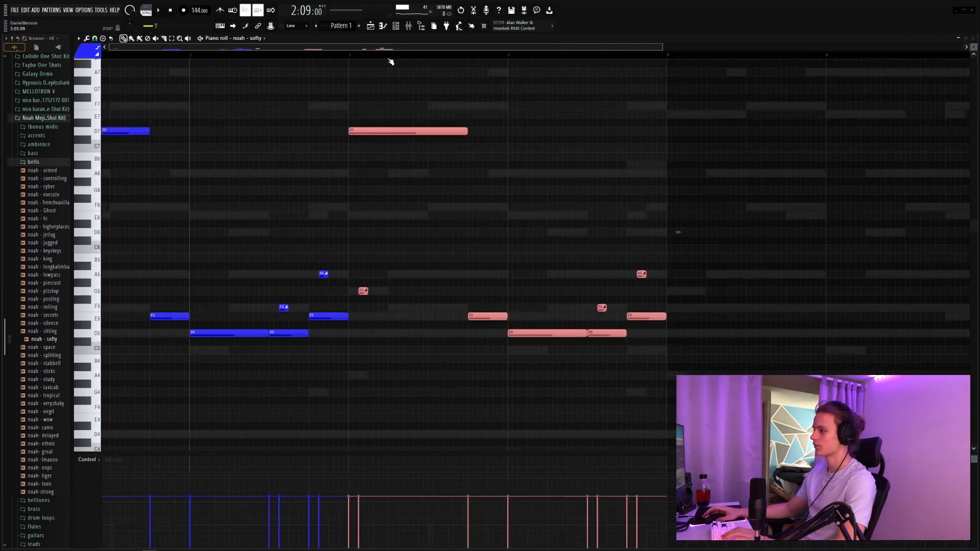
pyautogui.scroll(-2, 390, 60)
pyautogui.moveTo(349, 93); pyautogui.dragTo(286, 143)
pyautogui.hotkey('shift', 'Down')
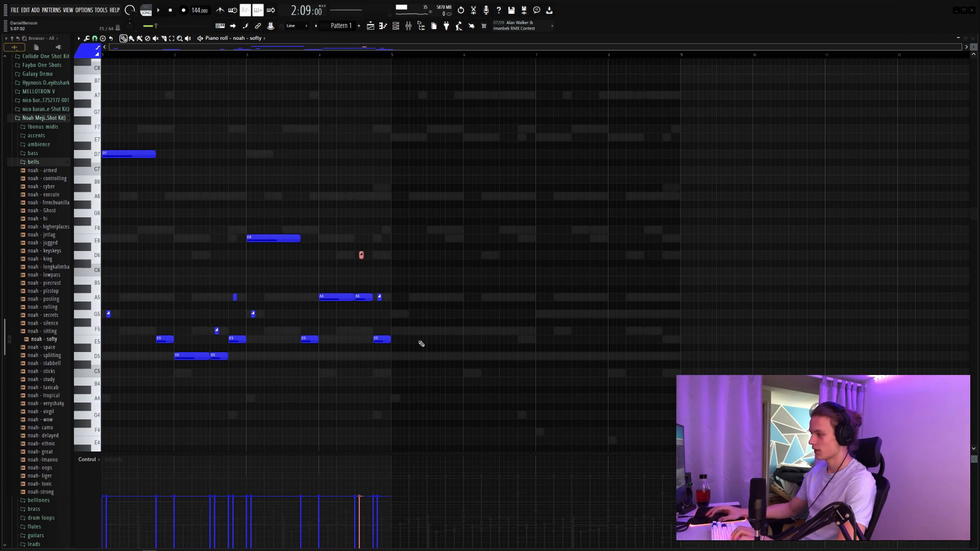
# Step: Raise the bar 4 bell notes to C6 on beat 3 and D6 on beat 4, with the last slide on E6
pyautogui.press('space')
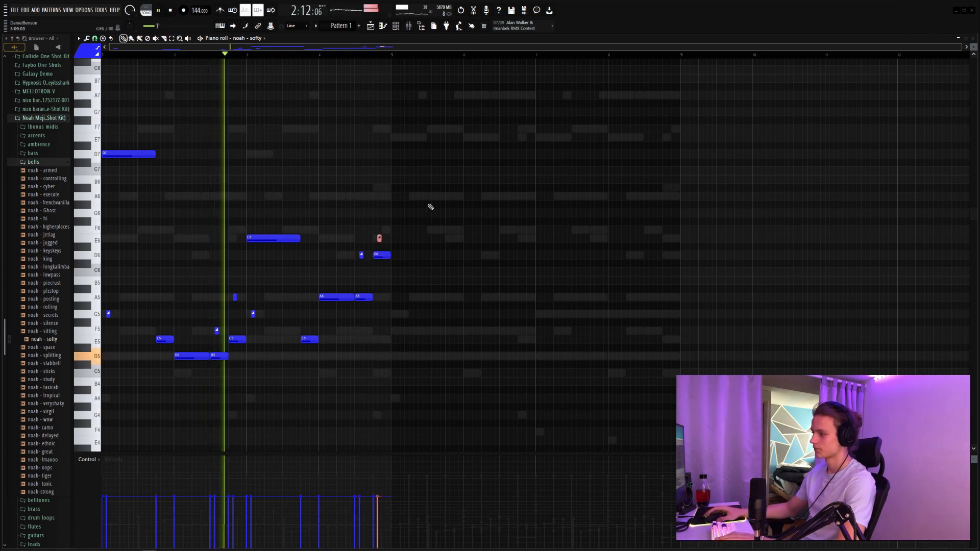
pyautogui.press('space')
pyautogui.click(315, 55)
pyautogui.press('space')
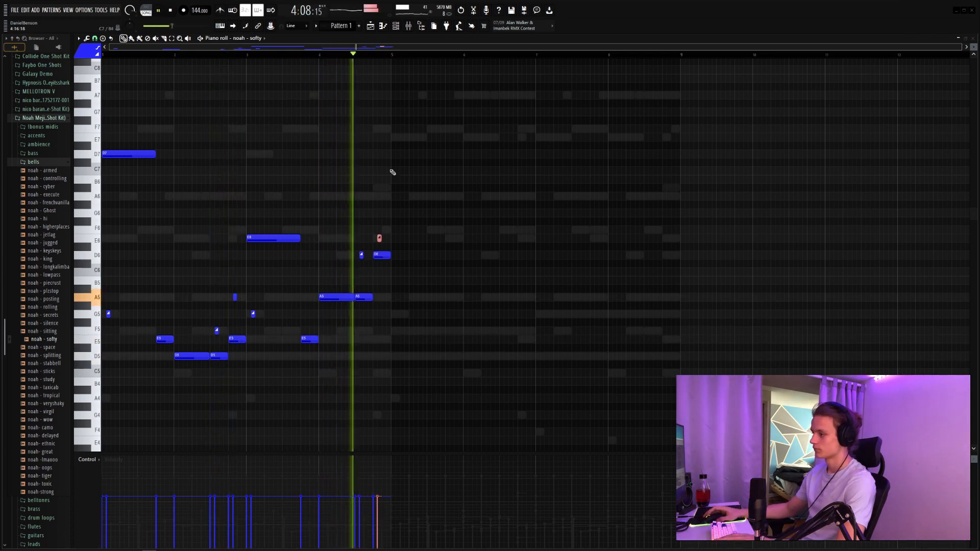
pyautogui.press('space')
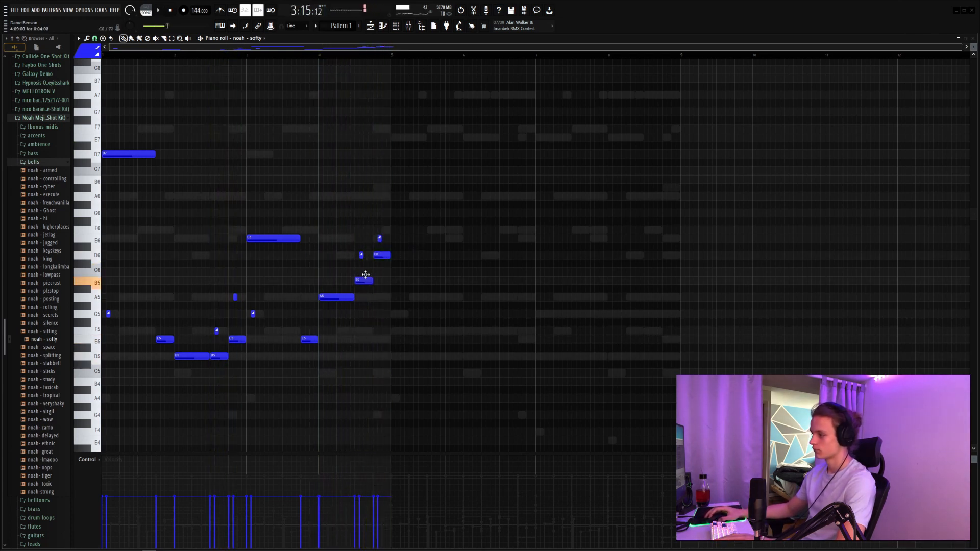
pyautogui.moveTo(364, 291); pyautogui.dragTo(365, 262)
pyautogui.press('space')
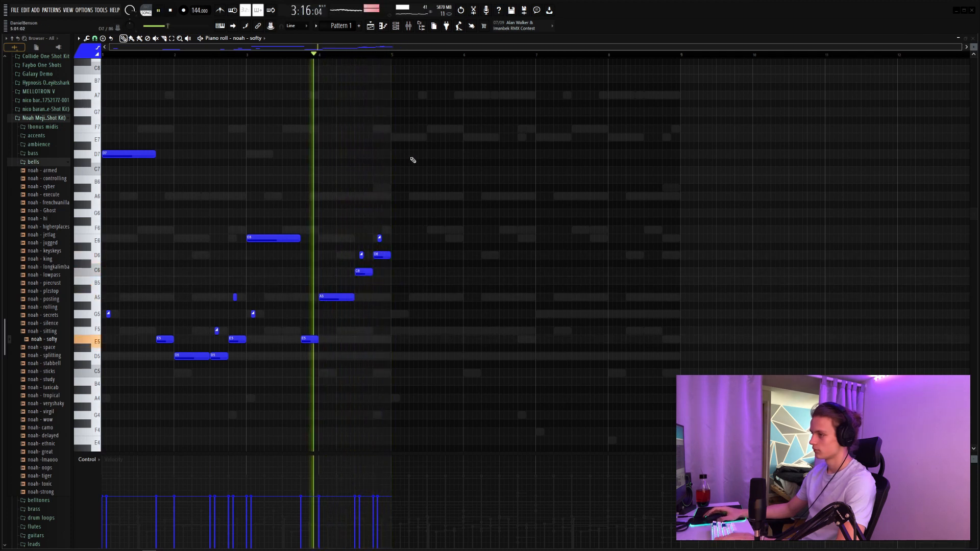
# Step: Duplicate the whole four-bar bell phrase into bars 5 to 8 and show the channel rack
pyautogui.hotkey('ctrl', 'a')
pyautogui.hotkey('ctrl', 'b')
pyautogui.hotkey('ctrl', 'd')
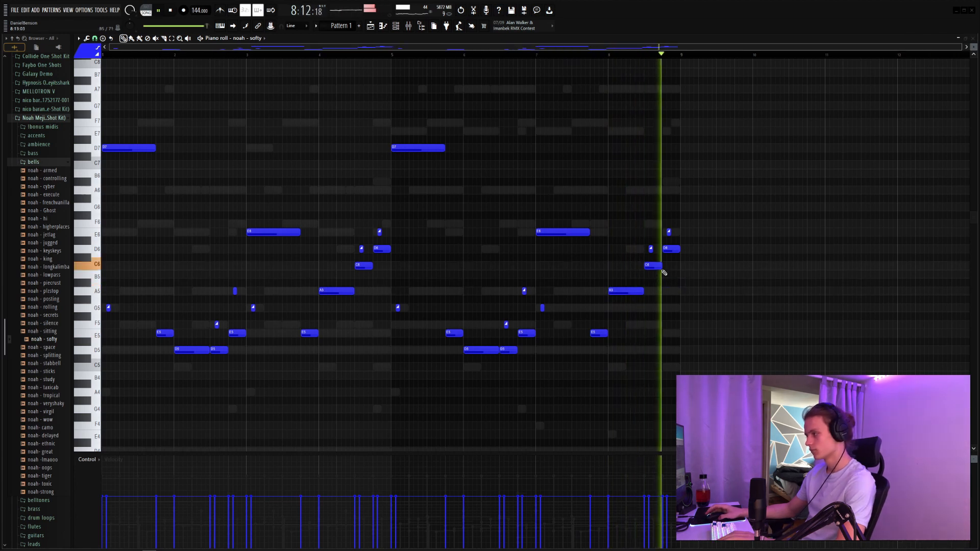
pyautogui.press('F6')
pyautogui.press('space')
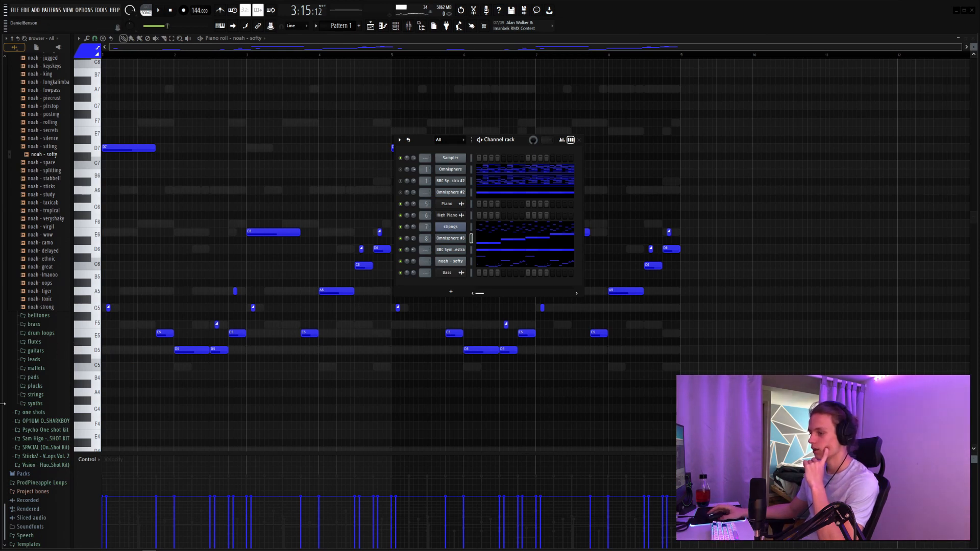
# Step: Browse the kit's strings for the noah - stringsattached sound and align its D5 note to the start of bar 3
pyautogui.click(49, 396)
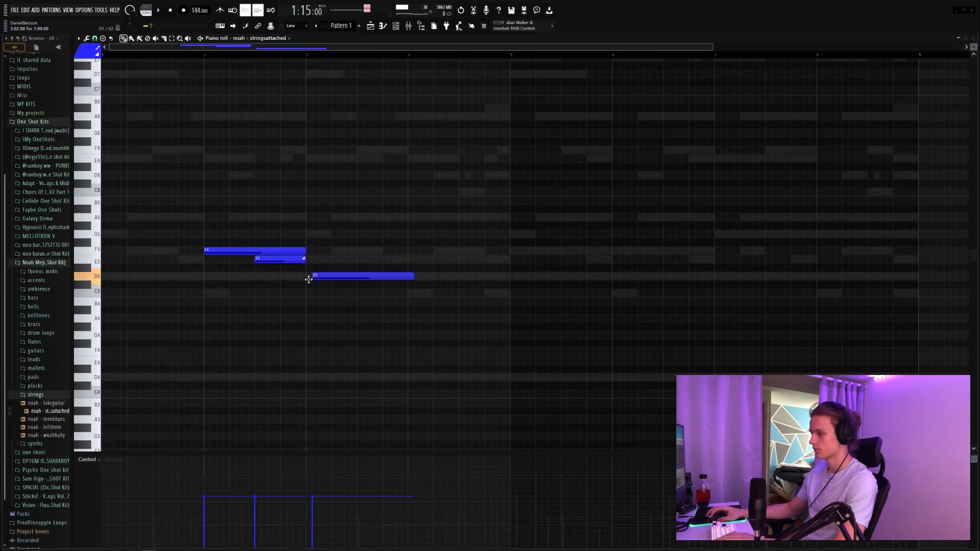
pyautogui.press('space')
pyautogui.moveTo(316, 276); pyautogui.dragTo(314, 279)
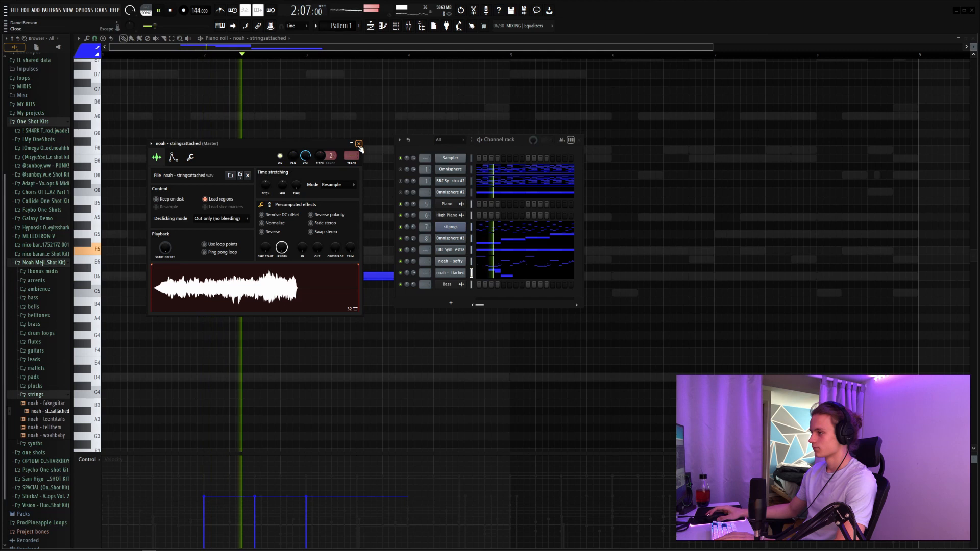
pyautogui.press('Escape')
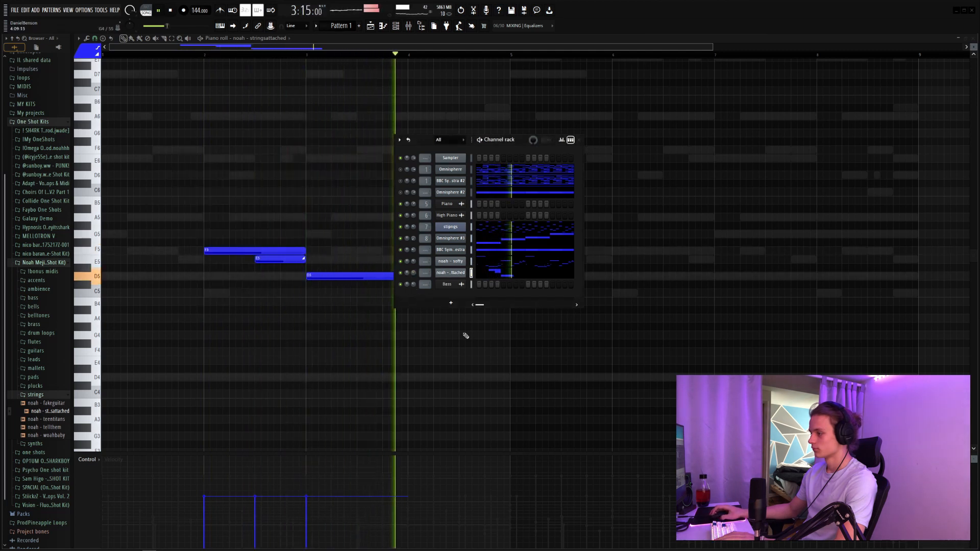
pyautogui.press('F6')
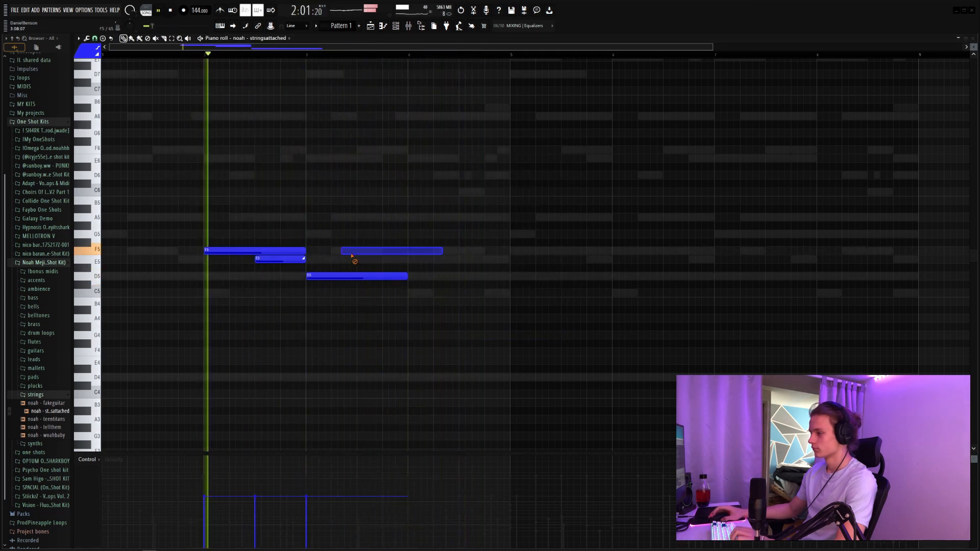
# Step: Re-place the D5 string note at the start of bar 3 and lengthen it to fill bars 3 and 4
pyautogui.rightClick(406, 276)
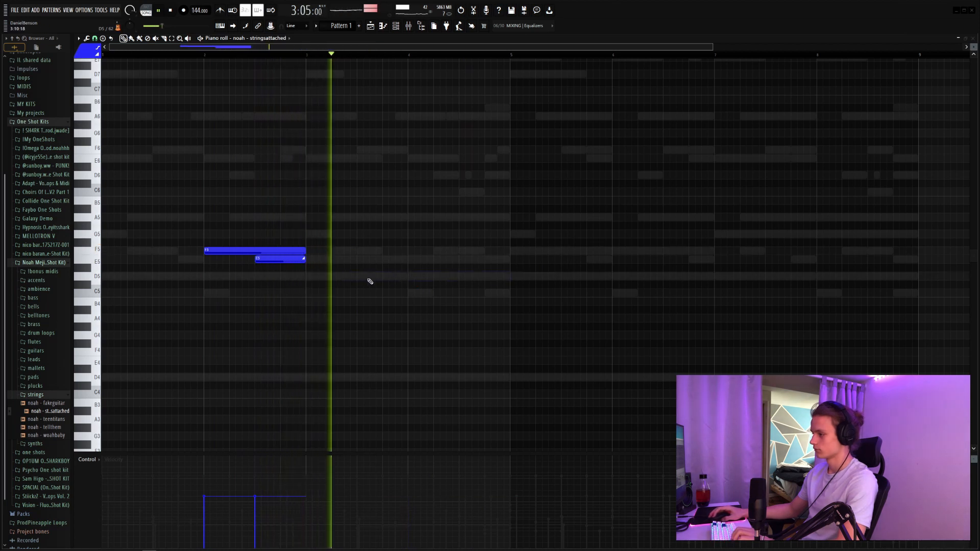
pyautogui.press('space')
pyautogui.click(308, 276)
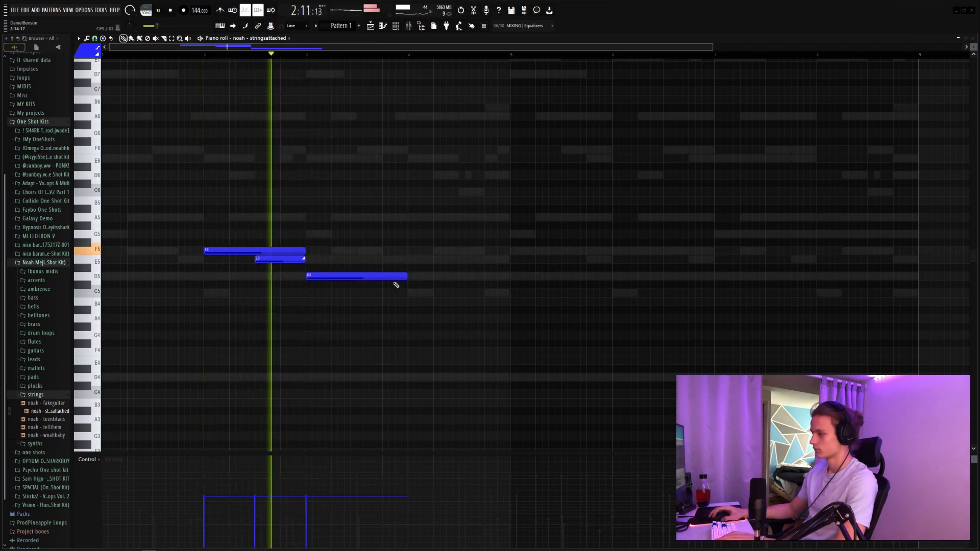
pyautogui.moveTo(407, 277); pyautogui.dragTo(509, 286)
pyautogui.click(526, 276)
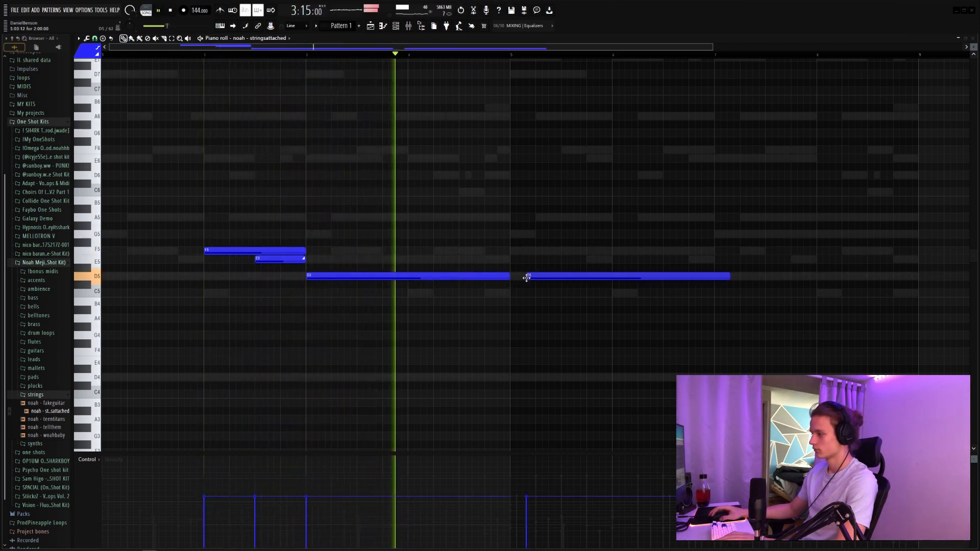
pyautogui.rightClick(526, 277)
# Step: Duplicate the string phrase from bars 2–4 into bars 6–8, raising the copied long note to G5 and adding A5 at bar 8
pyautogui.moveTo(607, 188); pyautogui.dragTo(271, 291)
pyautogui.moveTo(521, 265); pyautogui.dragTo(936, 263)
pyautogui.moveTo(665, 252); pyautogui.dragTo(658, 251)
pyautogui.keyDown('ctrl'); pyautogui.click(739, 248); pyautogui.keyUp('ctrl')
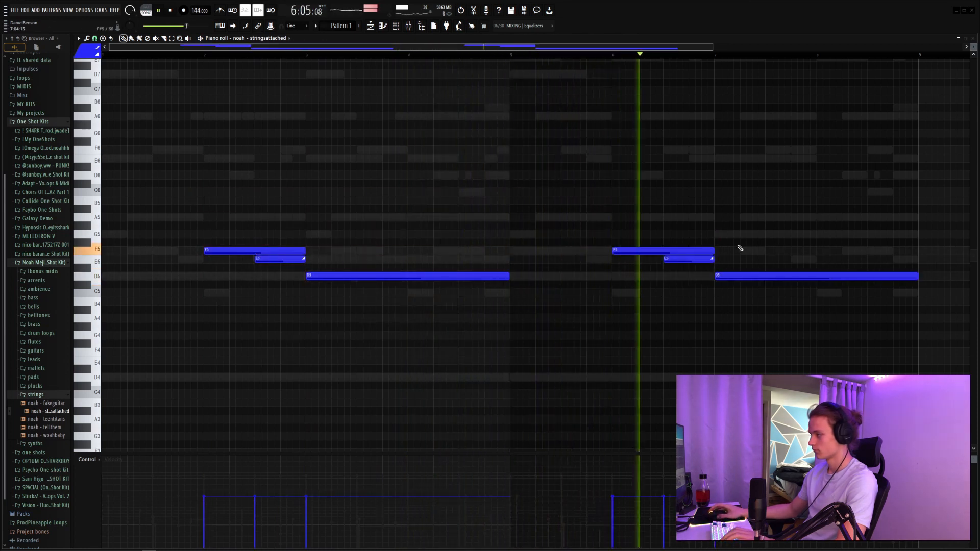
pyautogui.moveTo(793, 264); pyautogui.dragTo(794, 221)
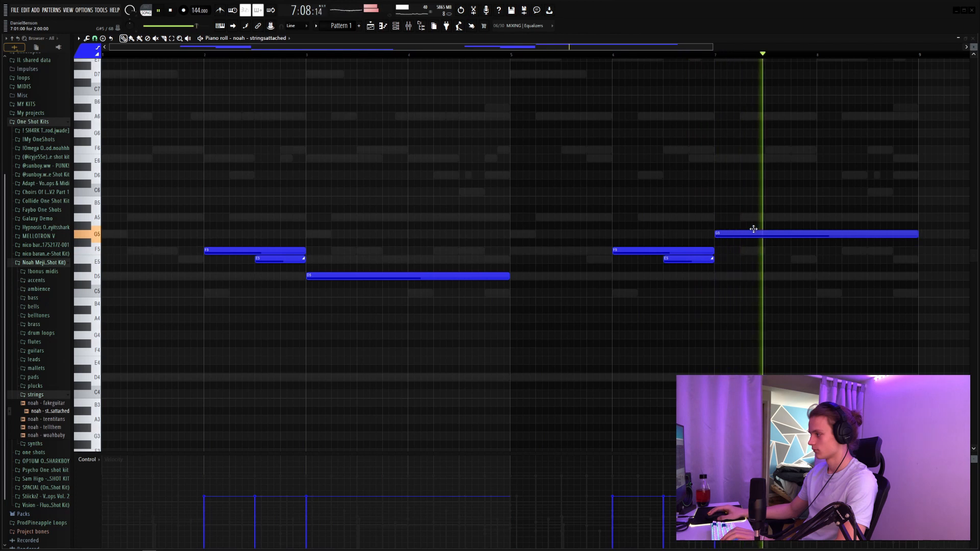
pyautogui.click(822, 218)
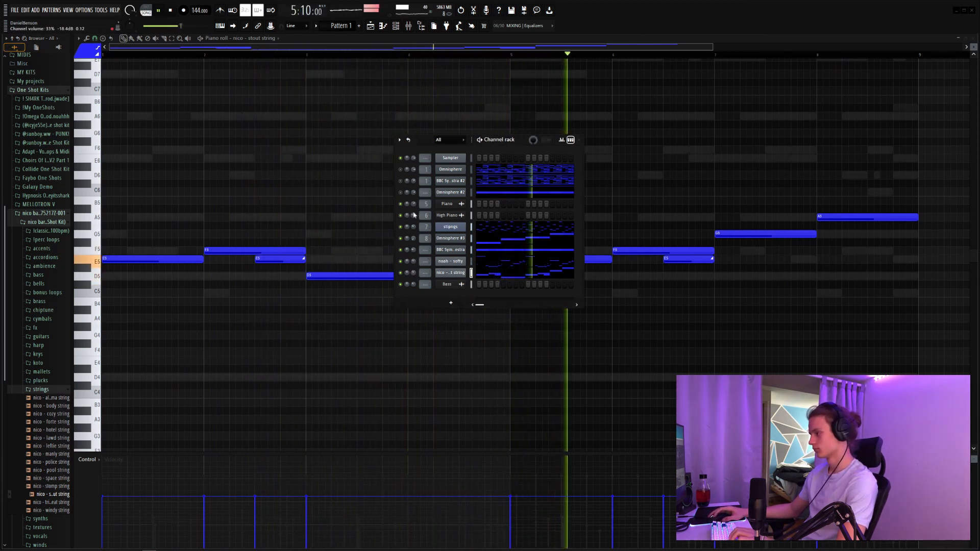
# Step: Set the nico - stout string channel's volume to 40%
pyautogui.moveTo(413, 283); pyautogui.dragTo(414, 280)
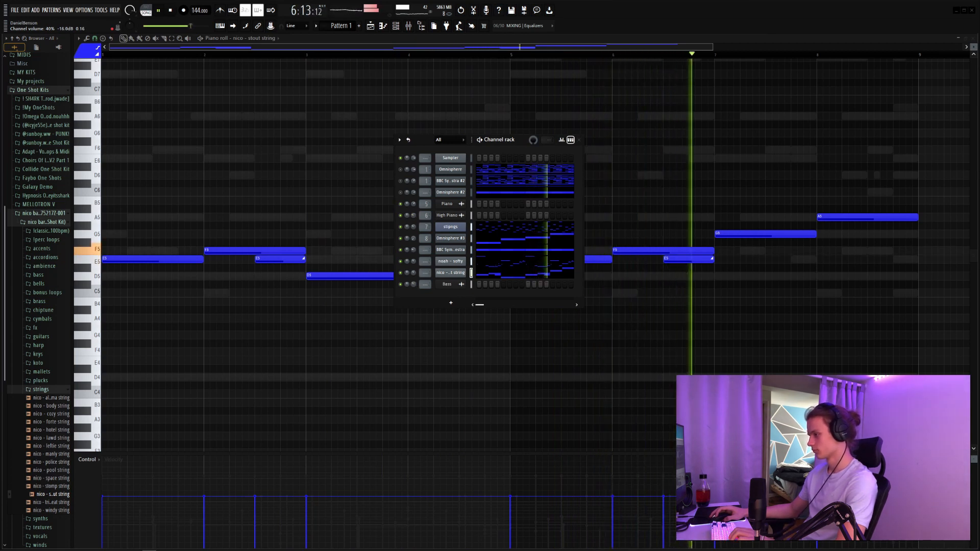
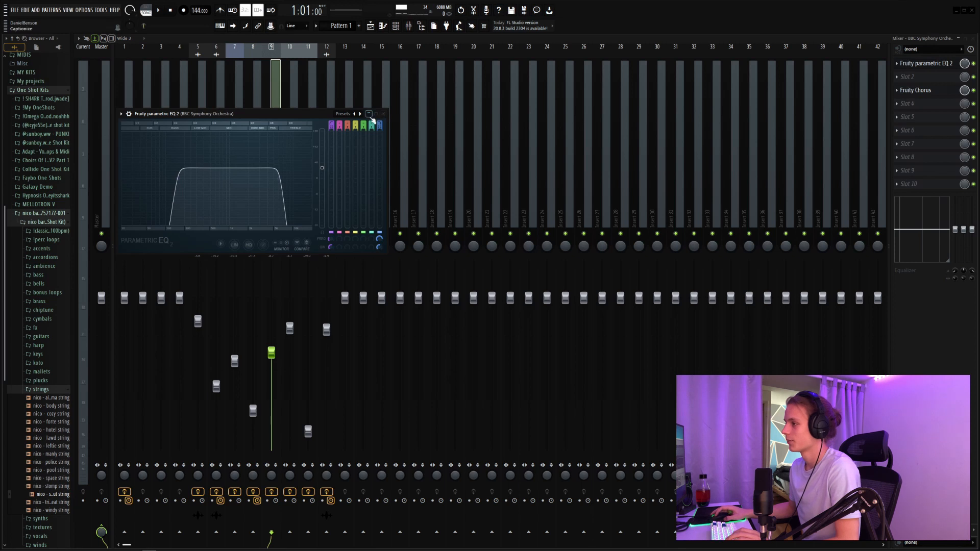
# Step: Close the BBC Symphony Orchestra equalizer and inspect the Fruity Delay 3 settings on the noah - softy mixer track
pyautogui.click(380, 114)
pyautogui.click(286, 214)
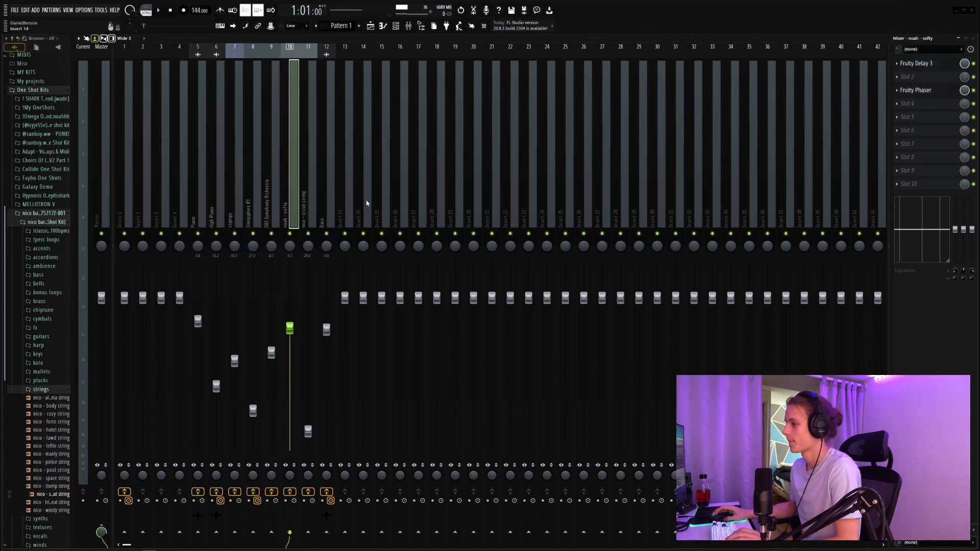
pyautogui.click(941, 67)
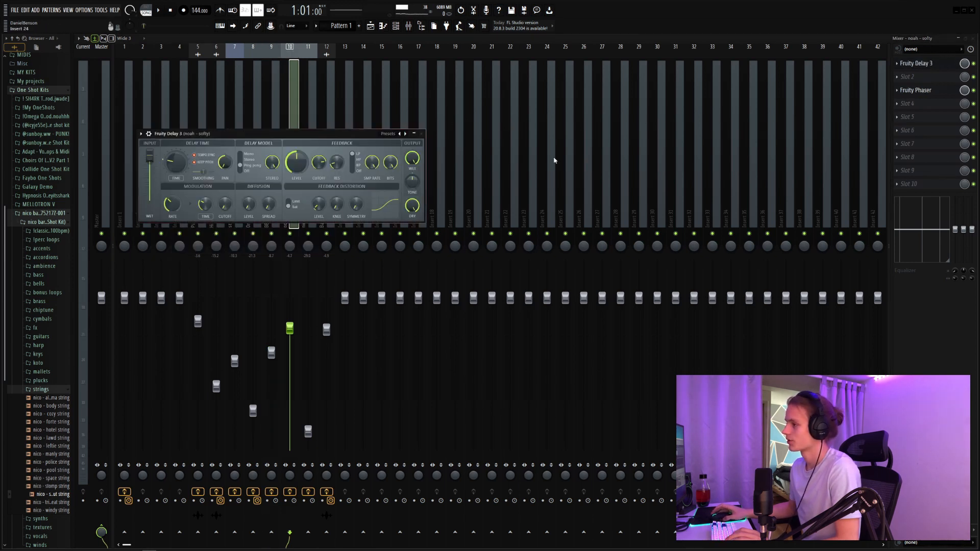
pyautogui.moveTo(357, 133); pyautogui.dragTo(385, 137)
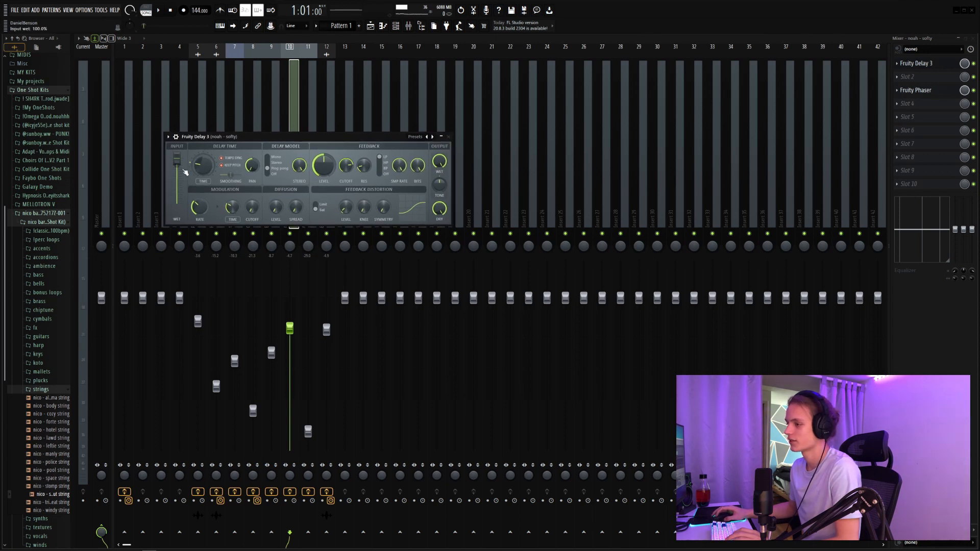
pyautogui.click(448, 137)
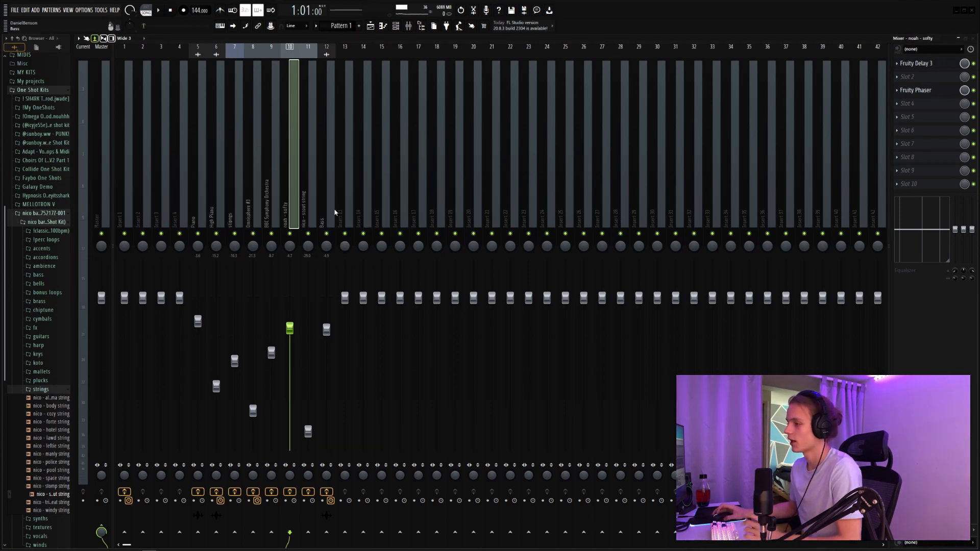
# Step: Review the Fruity Reeverb 2, both Fruity parametric EQ 2 instances and PanCake2 on the nico - stout string mixer track
pyautogui.click(306, 209)
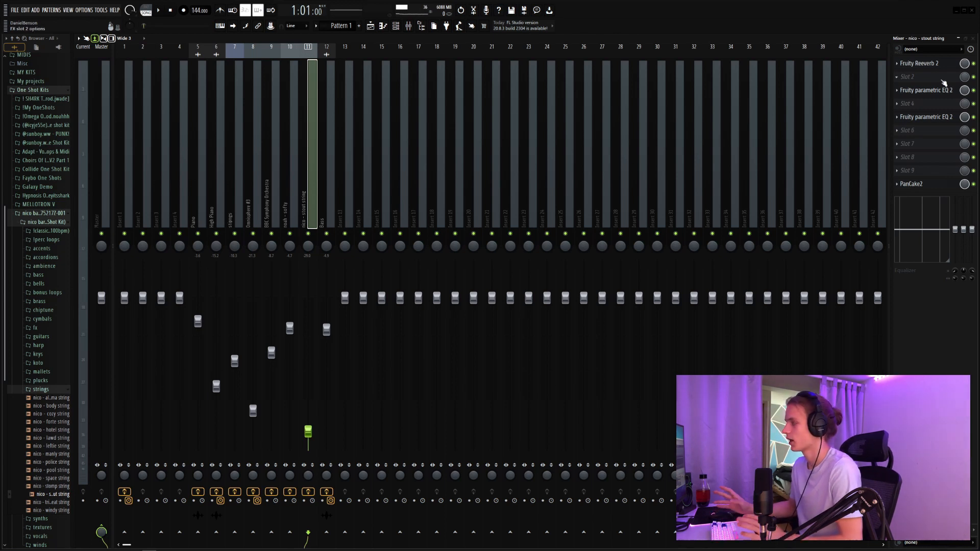
pyautogui.click(923, 64)
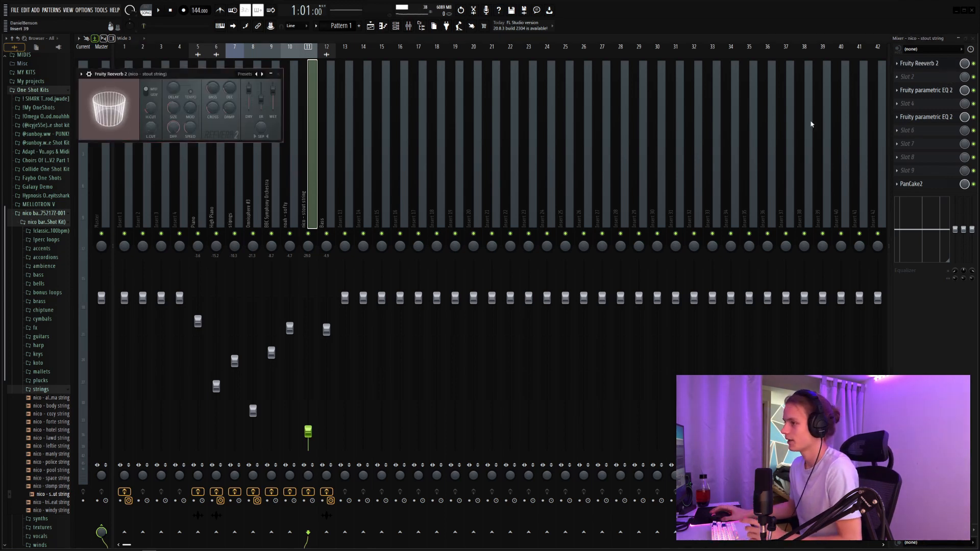
pyautogui.moveTo(228, 80); pyautogui.dragTo(273, 91)
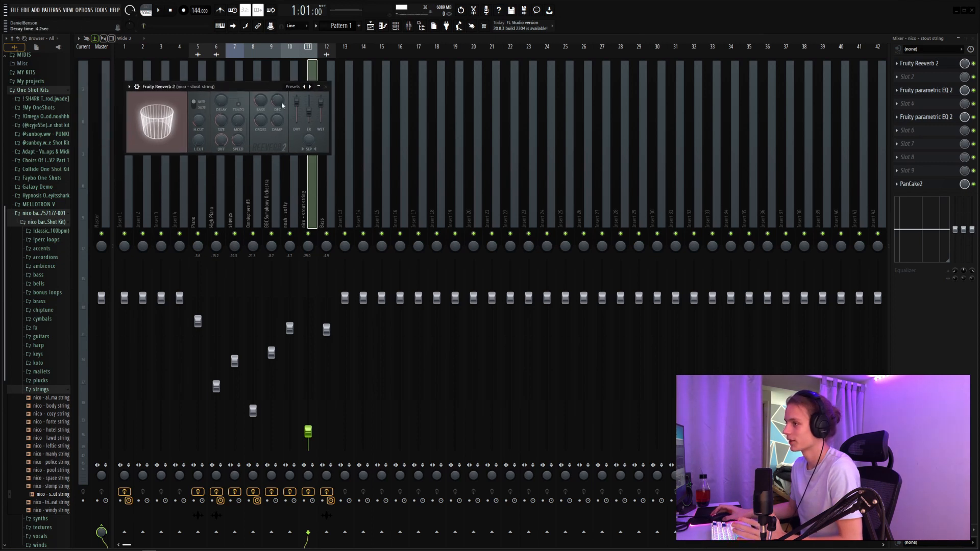
pyautogui.click(326, 87)
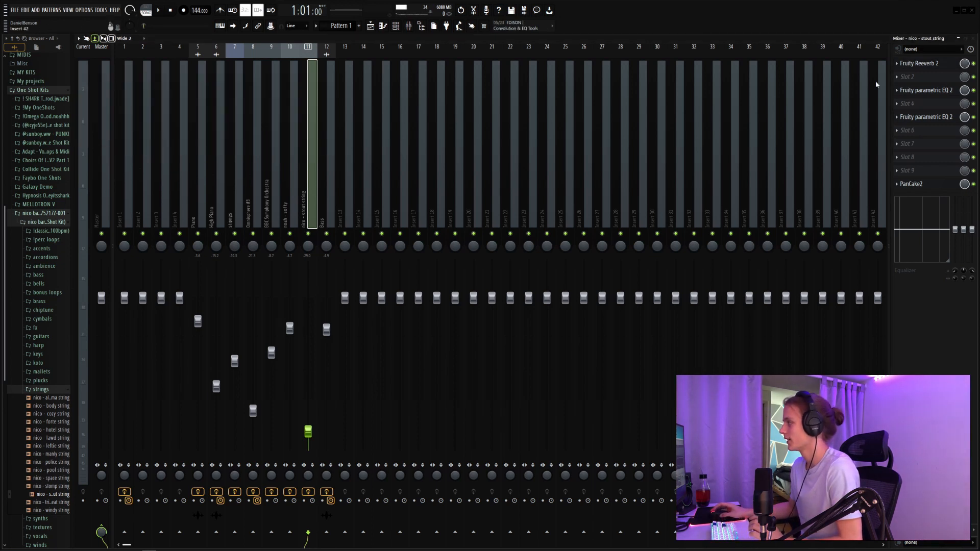
pyautogui.click(927, 95)
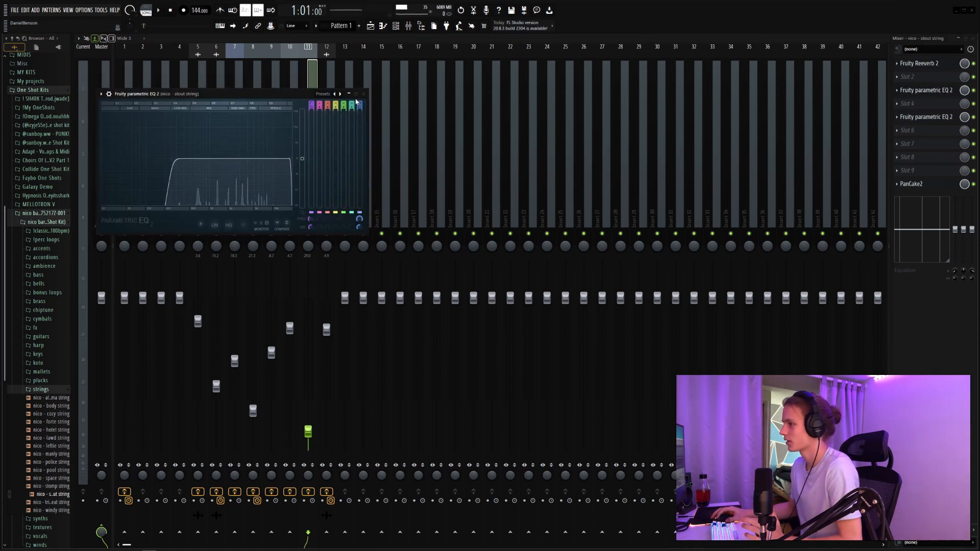
pyautogui.click(364, 93)
pyautogui.click(907, 121)
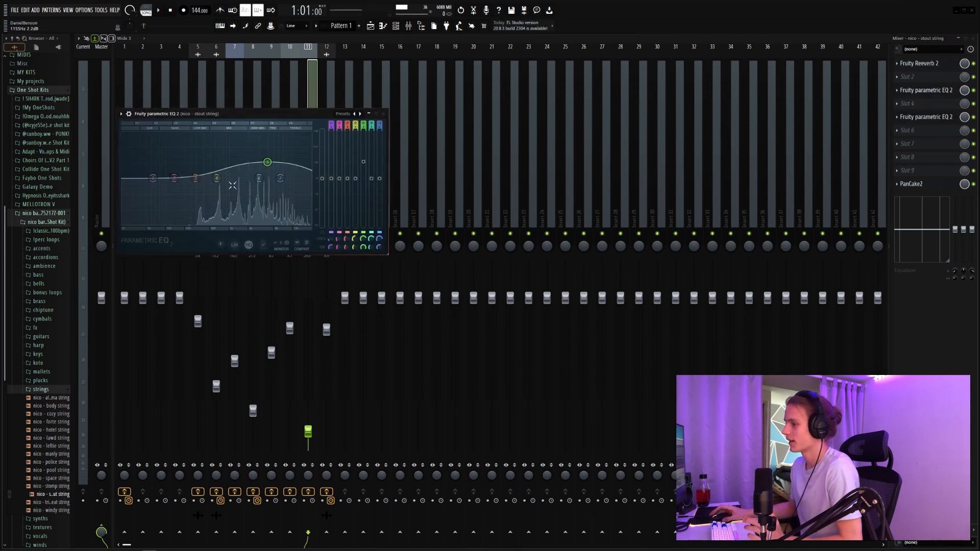
pyautogui.click(383, 114)
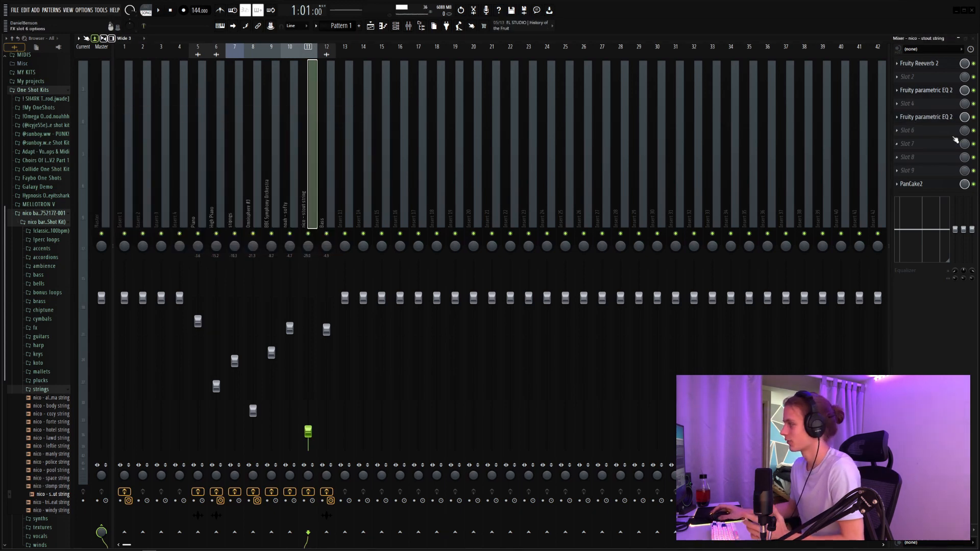
pyautogui.click(934, 188)
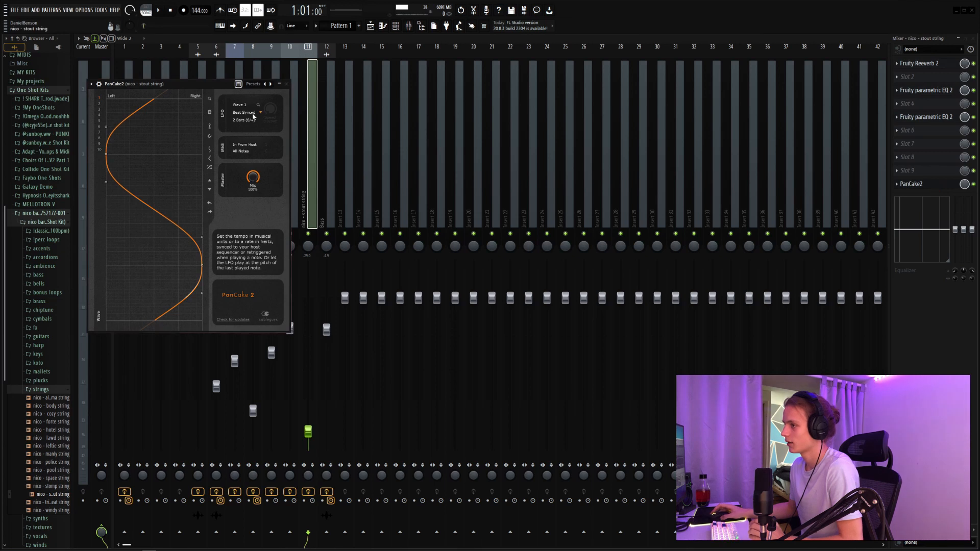
pyautogui.click(286, 83)
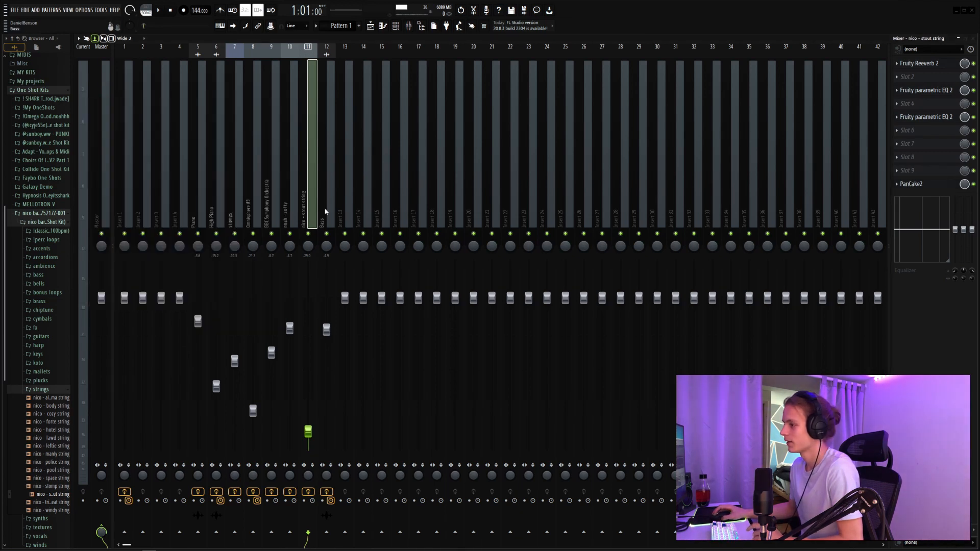
# Step: Review the Temper distortion and Gross Beat effects on the Bass mixer track
pyautogui.click(334, 203)
pyautogui.click(922, 65)
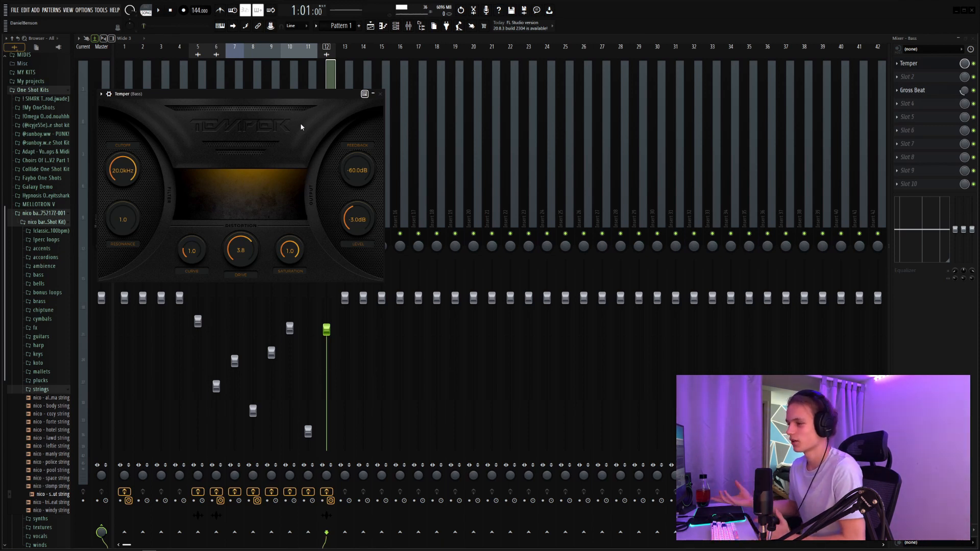
pyautogui.click(381, 95)
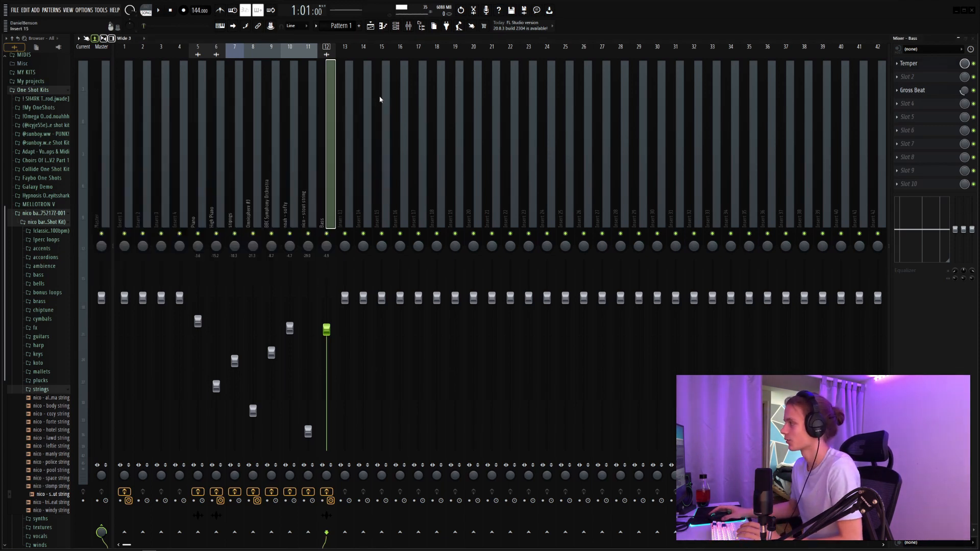
pyautogui.click(934, 90)
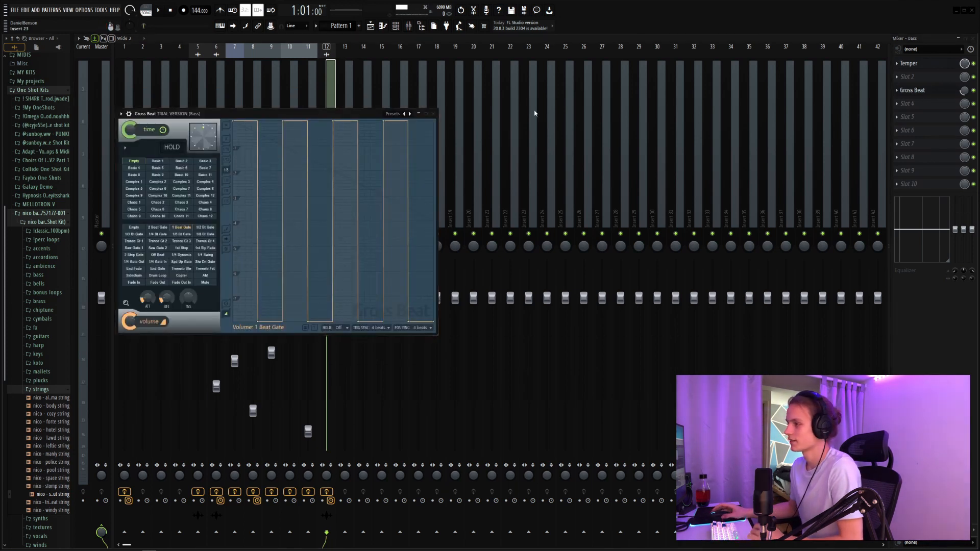
pyautogui.click(433, 113)
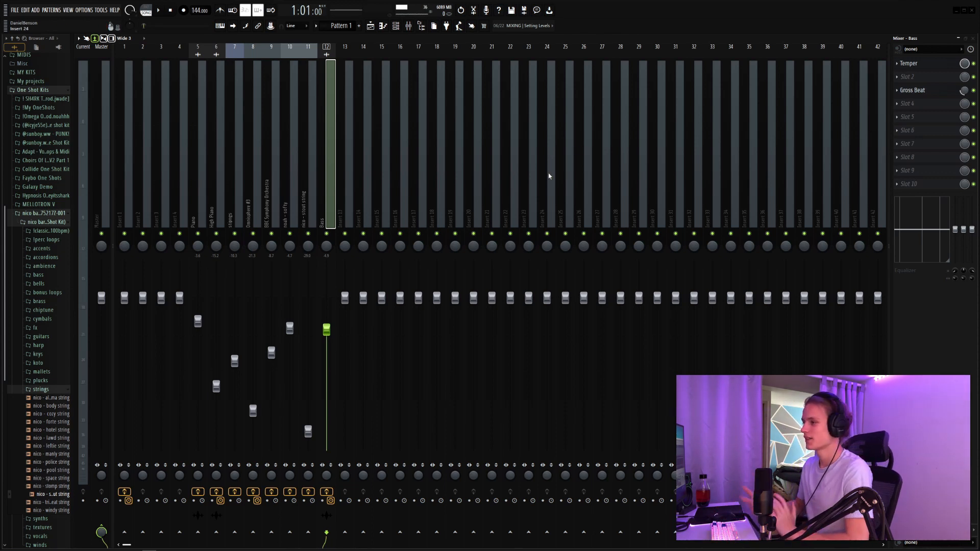
# Step: In the playlist, move the Bass clip to track 13 and a BBC Symphony Orchestra clip to track 11, then delete the spare BBC clip
pyautogui.click(371, 26)
pyautogui.keyDown('ctrl'); pyautogui.click(399, 228); pyautogui.keyUp('ctrl')
pyautogui.moveTo(365, 222); pyautogui.dragTo(325, 327)
pyautogui.click(422, 258)
pyautogui.rightClick(424, 259)
pyautogui.moveTo(608, 194); pyautogui.dragTo(57, 289)
pyautogui.click(460, 262)
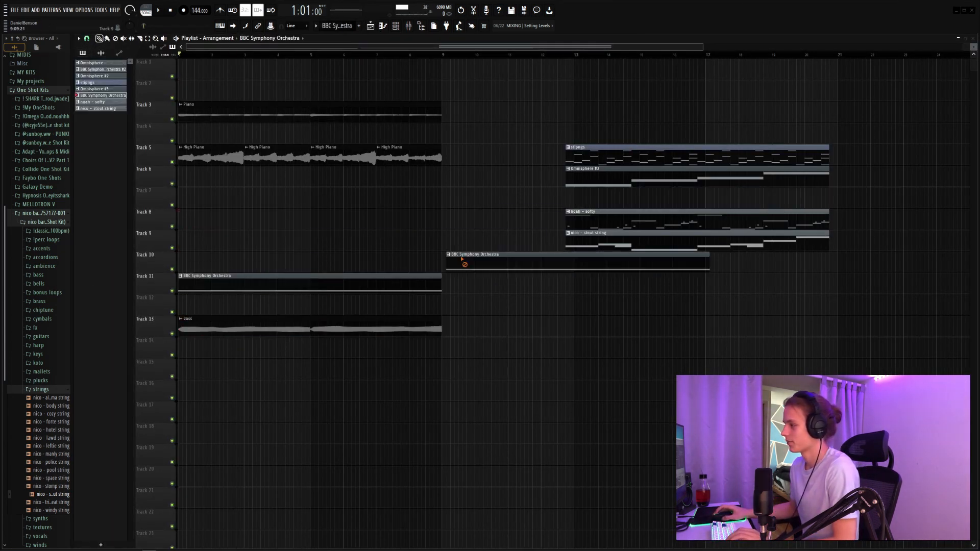
pyautogui.rightClick(462, 263)
# Step: Move the strings, Omnisphere, noah - softy and nico - stout string clips back towards bar 1 on separate playlist tracks
pyautogui.moveTo(630, 149); pyautogui.dragTo(250, 195)
pyautogui.moveTo(401, 228); pyautogui.dragTo(403, 248)
pyautogui.moveTo(474, 262); pyautogui.dragTo(384, 329)
pyautogui.moveTo(300, 288); pyautogui.dragTo(292, 351)
pyautogui.keyDown('ctrl'); pyautogui.click(356, 311); pyautogui.keyUp('ctrl')
pyautogui.moveTo(621, 221); pyautogui.dragTo(595, 240)
pyautogui.moveTo(567, 228); pyautogui.dragTo(180, 291)
pyautogui.keyDown('ctrl'); pyautogui.click(276, 263); pyautogui.keyUp('ctrl')
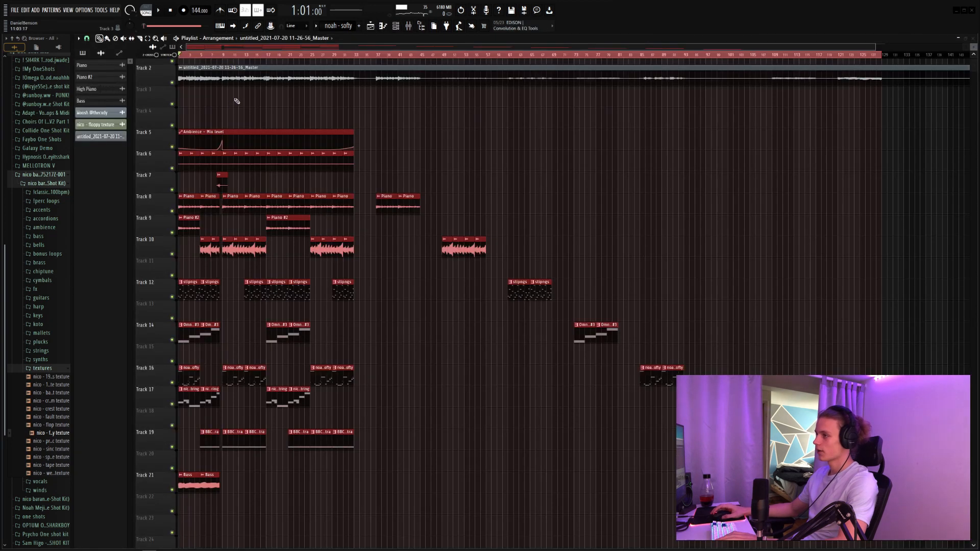
# Step: Solo playlist track 2 with the rendered Master audio and set that clip's time stretching mode to Stretch
pyautogui.rightClick(172, 82)
pyautogui.doubleClick(206, 73)
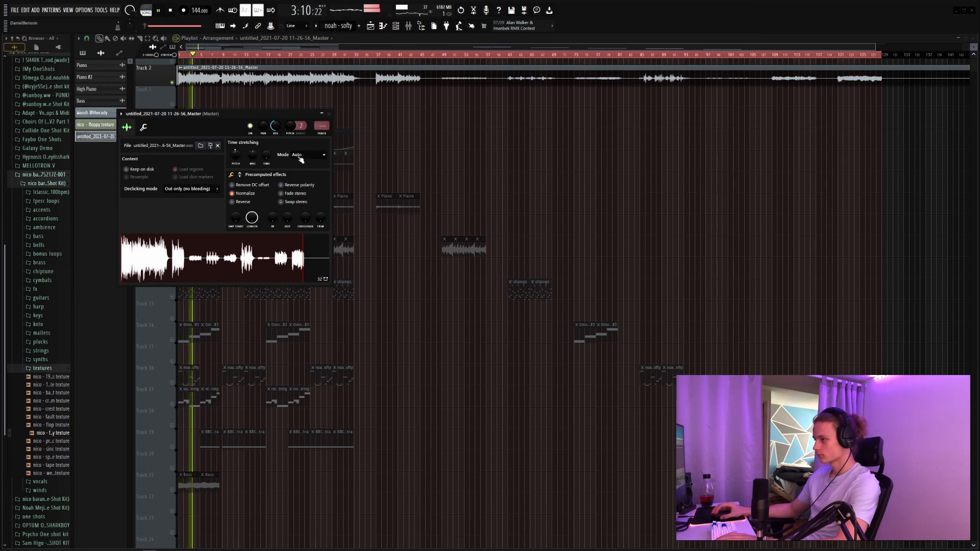
pyautogui.click(302, 159)
pyautogui.click(307, 178)
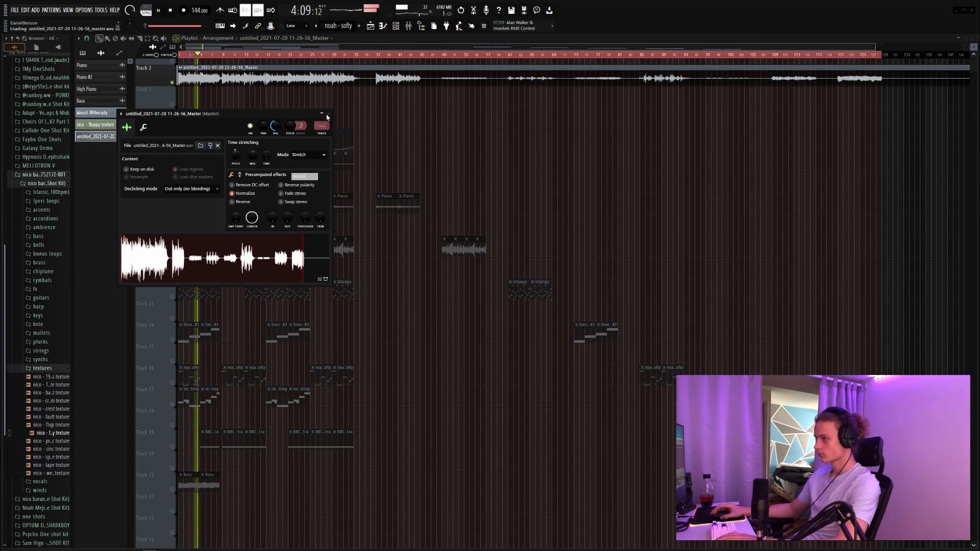
pyautogui.click(329, 113)
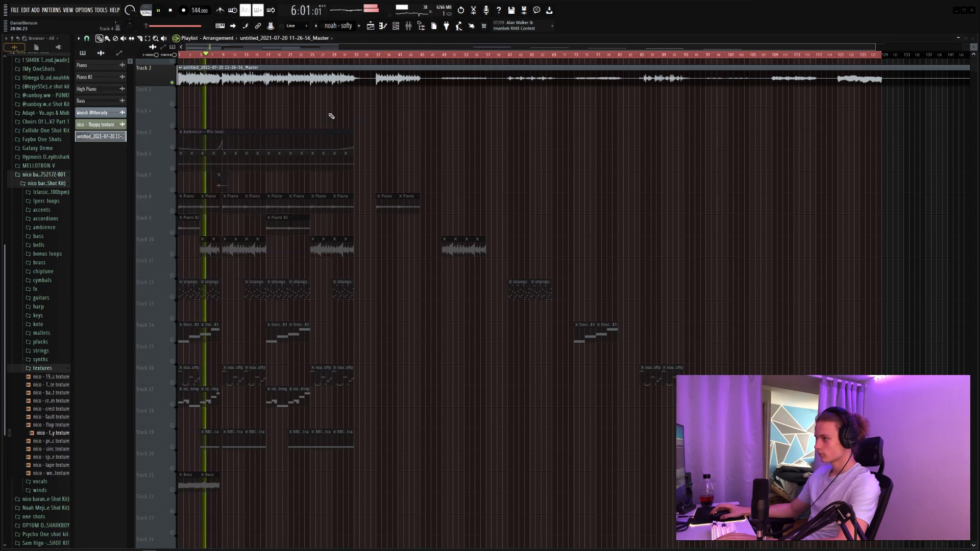
# Step: Play the rendered Master clip and set the project tempo to 148 BPM, declining to restretch all channels
pyautogui.scroll(1, 250, 67)
pyautogui.scroll(4, 256, 55)
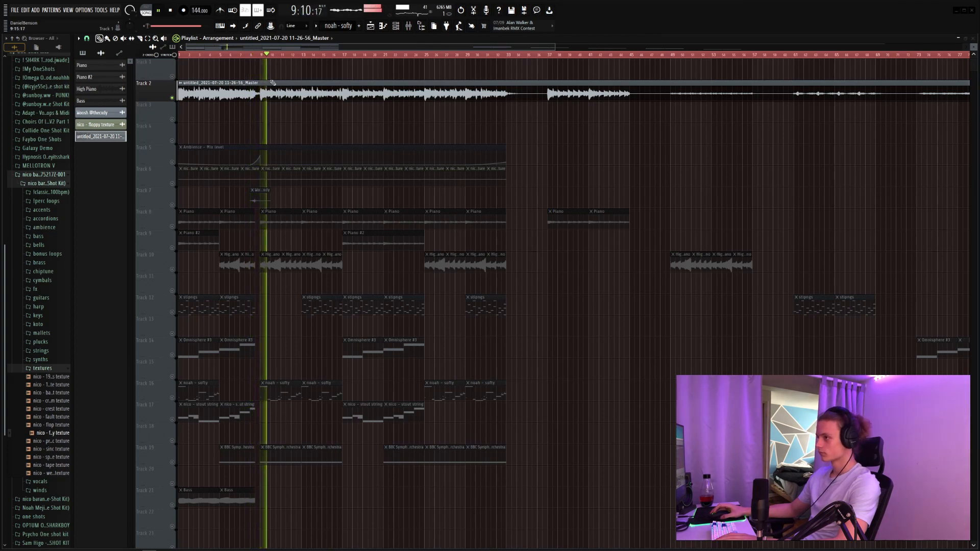
pyautogui.doubleClick(253, 87)
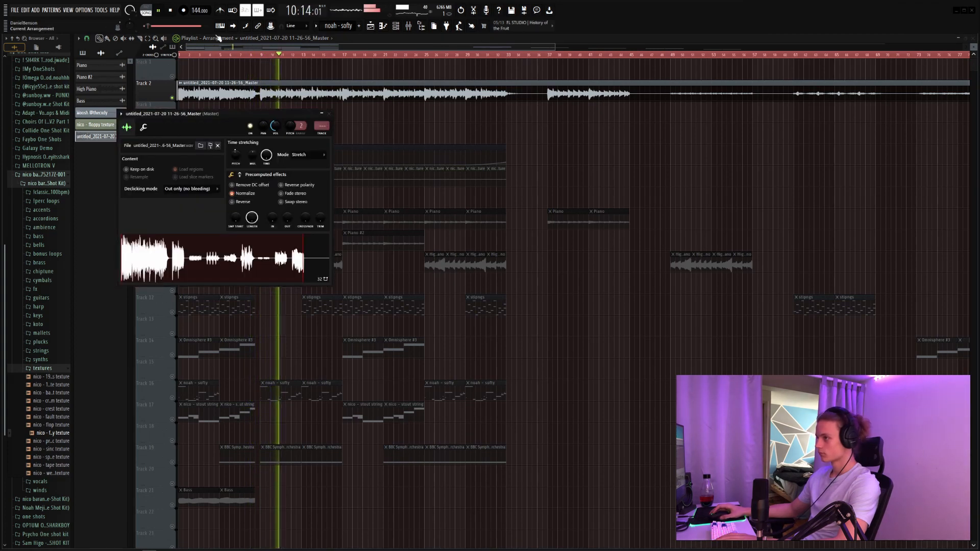
pyautogui.press('Escape')
pyautogui.press('space')
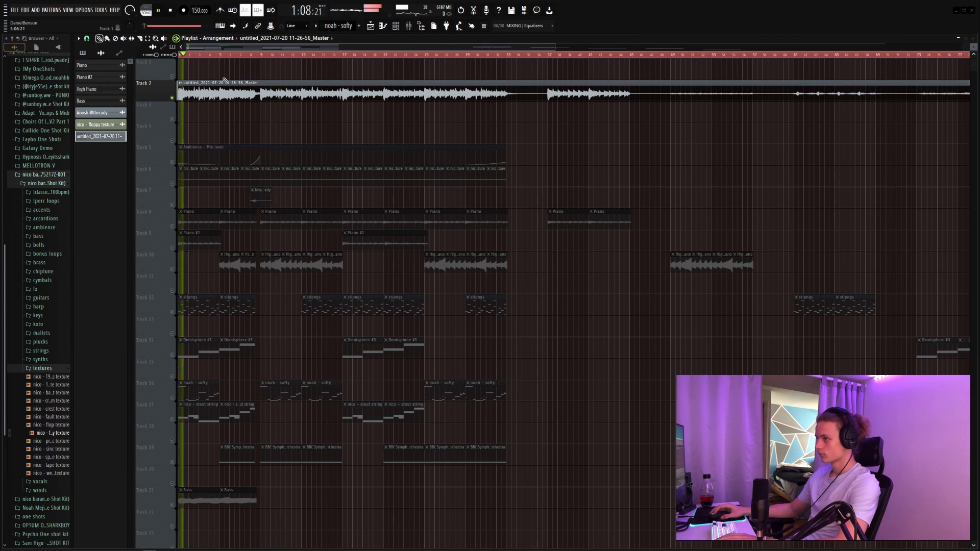
pyautogui.scroll(-1, 196, 11)
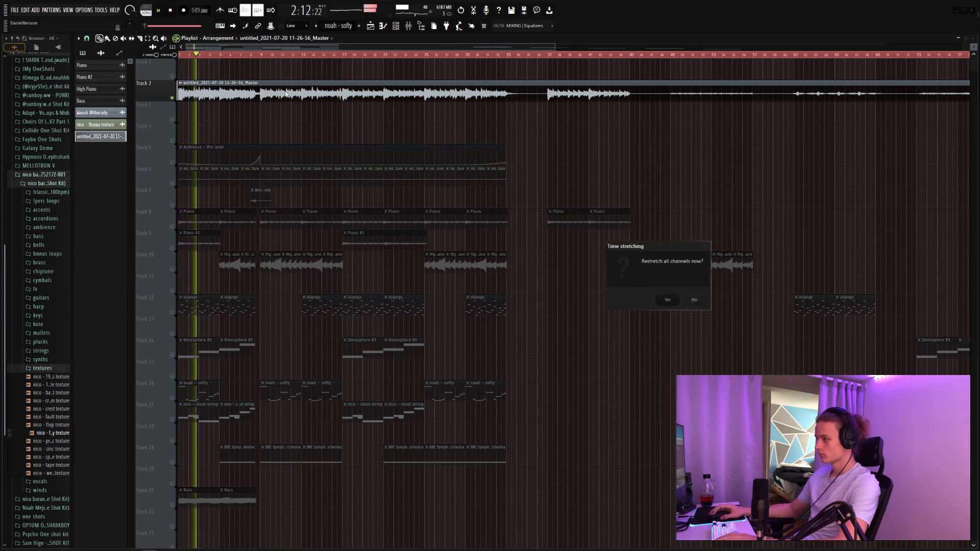
pyautogui.click(699, 298)
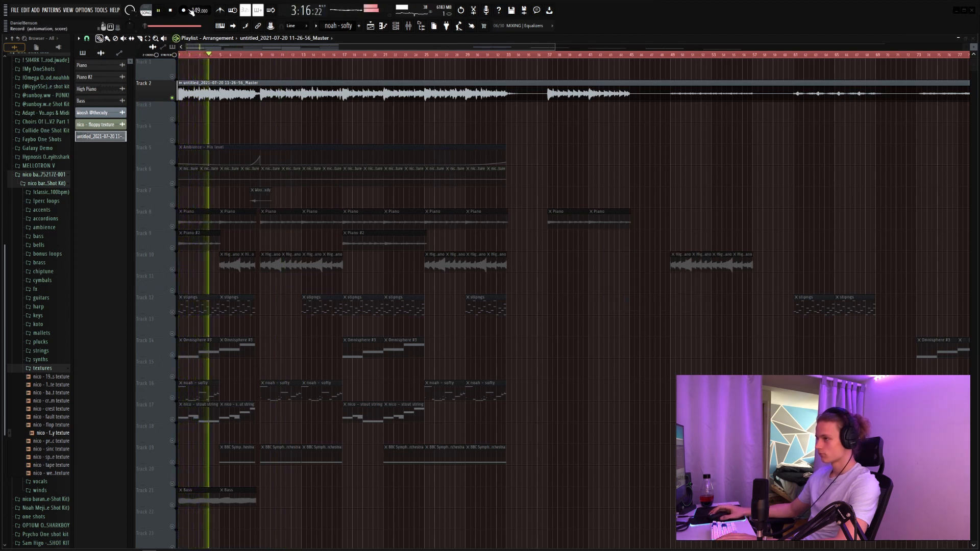
pyautogui.scroll(-1, 194, 11)
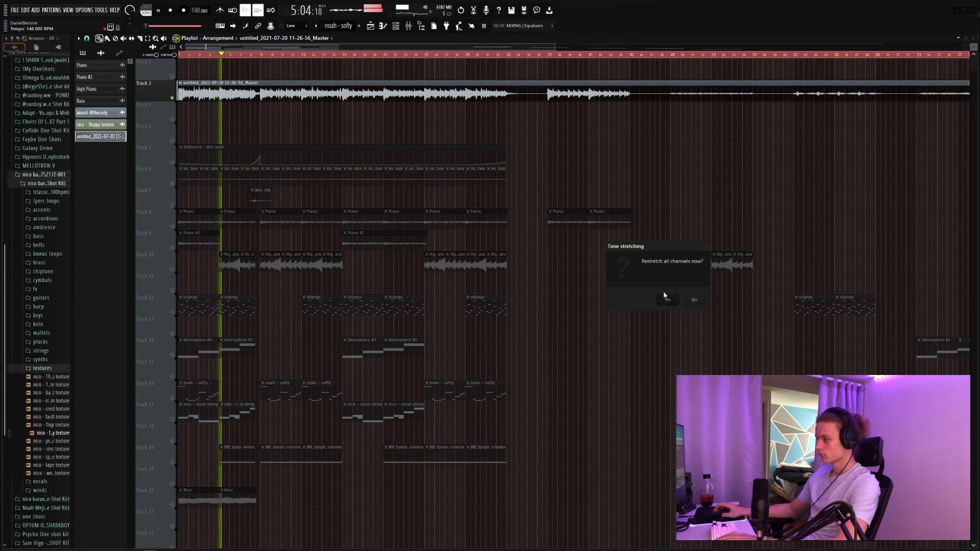
pyautogui.click(692, 299)
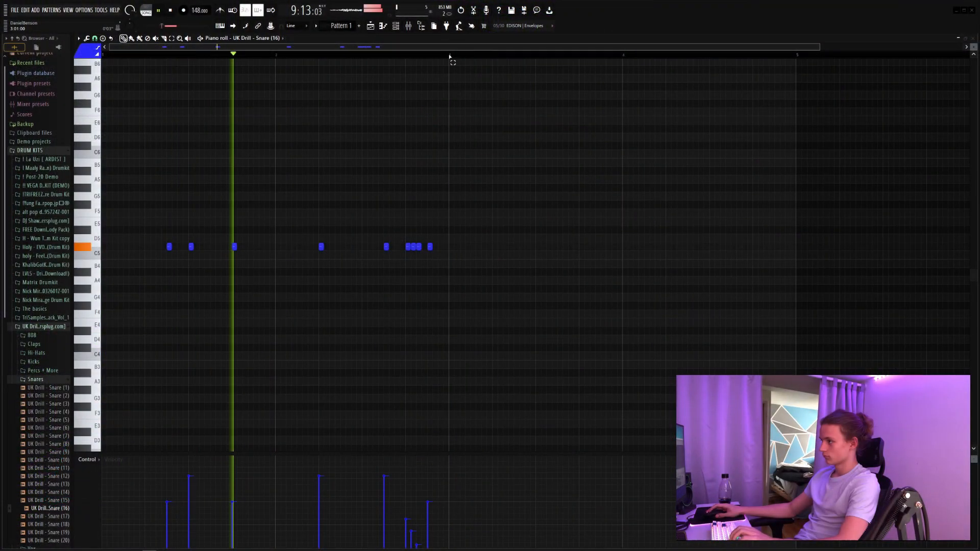
# Step: Duplicate the two-bar UK Drill - Snare (16) pattern twice so it fills eight bars, then clear the selection
pyautogui.hotkey('ctrl', 'a')
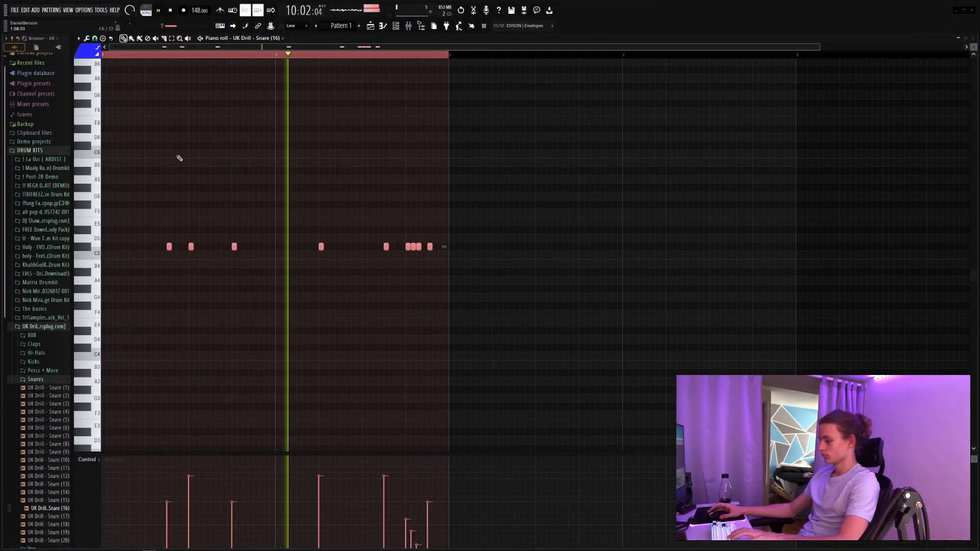
pyautogui.hotkey('ctrl', 'b')
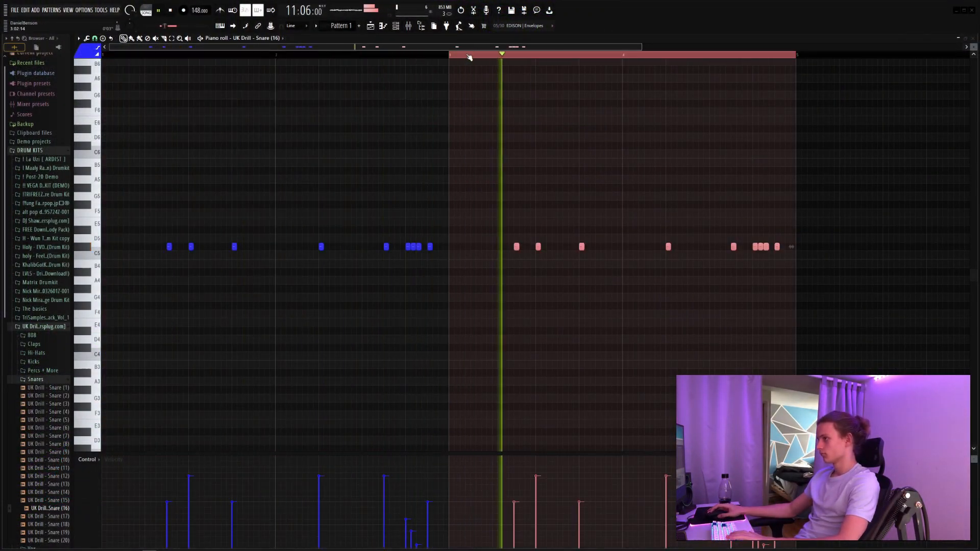
pyautogui.hotkey('ctrl', 'a')
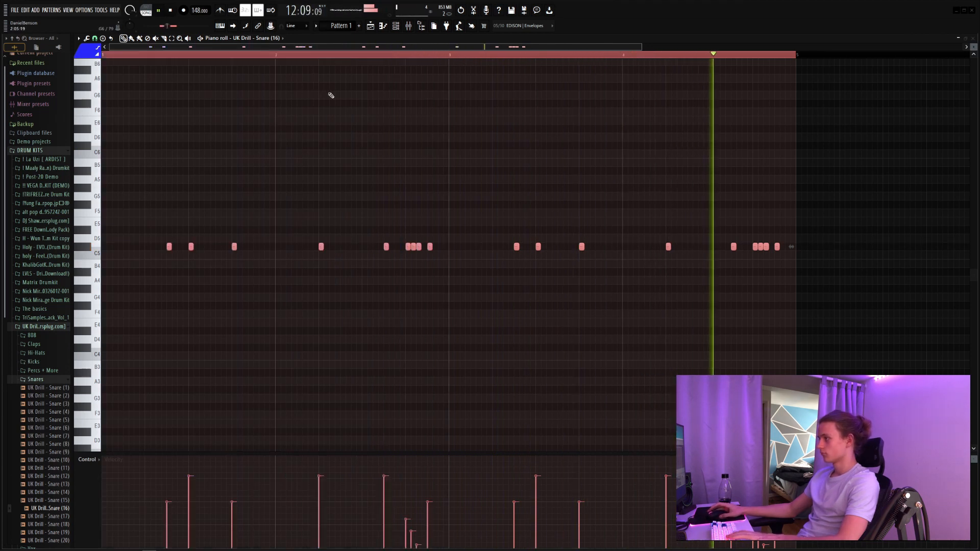
pyautogui.hotkey('ctrl', 'b')
pyautogui.scroll(-3, 380, 61)
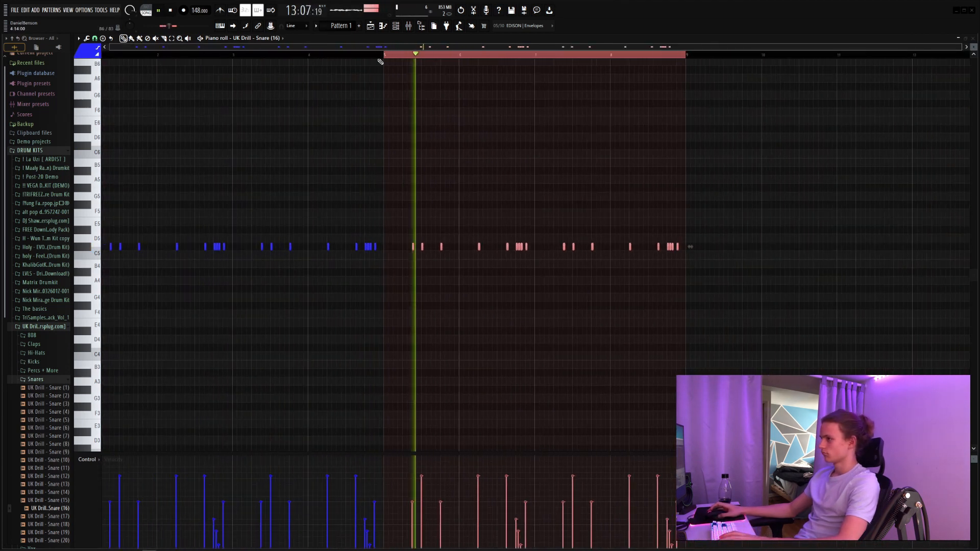
pyautogui.doubleClick(422, 55)
# Step: Add three C5 hits of UK Drill - Kick (4) from the start of bar 3, repeating the bar 1 rhythm
pyautogui.click(396, 26)
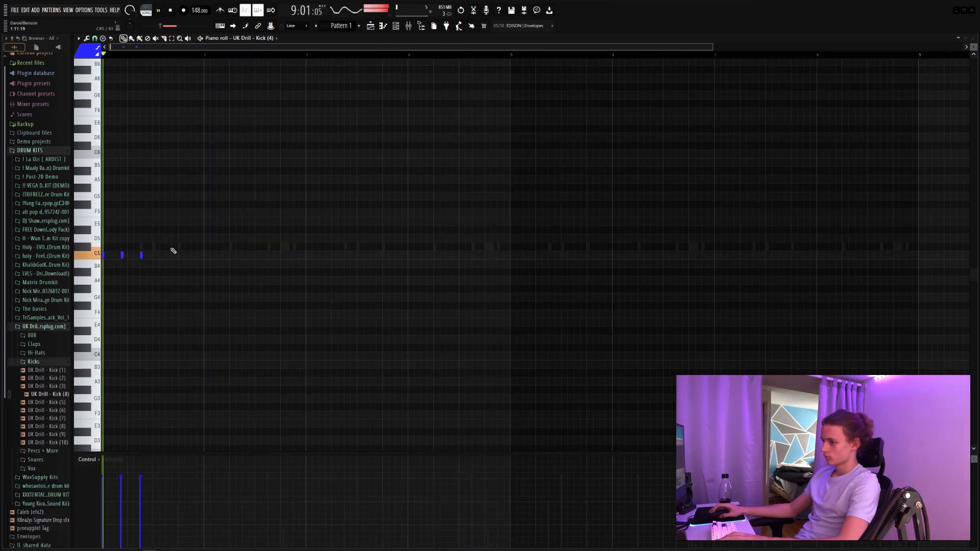
pyautogui.moveTo(223, 255); pyautogui.dragTo(308, 255)
pyautogui.click(365, 241)
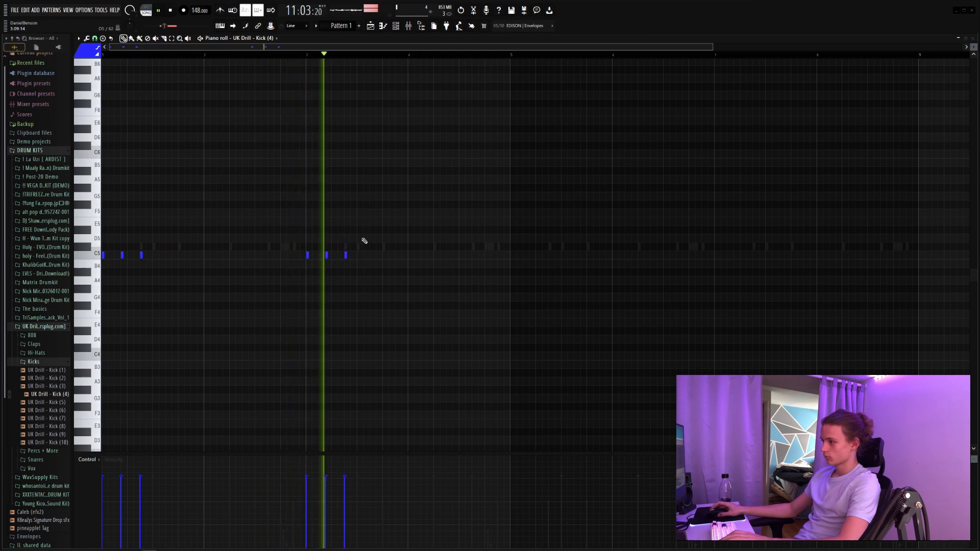
# Step: Add C5 kick hits half a beat before bars 3 and 5, then duplicate the four-bar kick pattern to fill eight bars
pyautogui.click(295, 255)
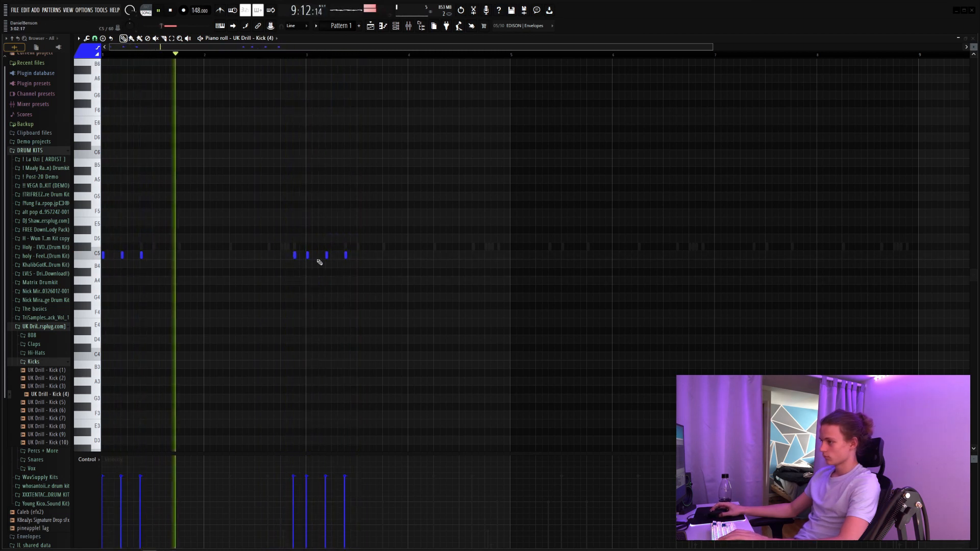
pyautogui.click(498, 255)
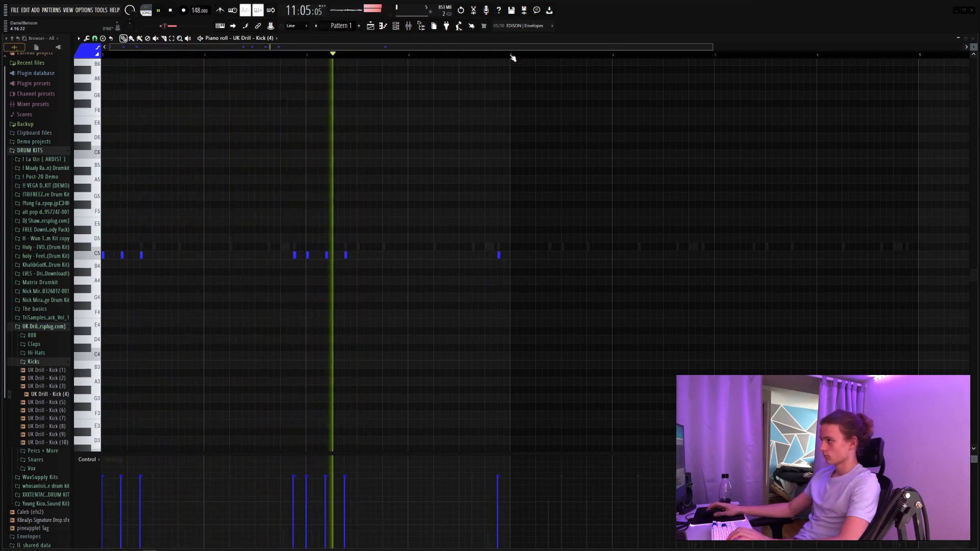
pyautogui.hotkey('ctrl', 'a')
pyautogui.hotkey('ctrl', 'b')
pyautogui.click(533, 54)
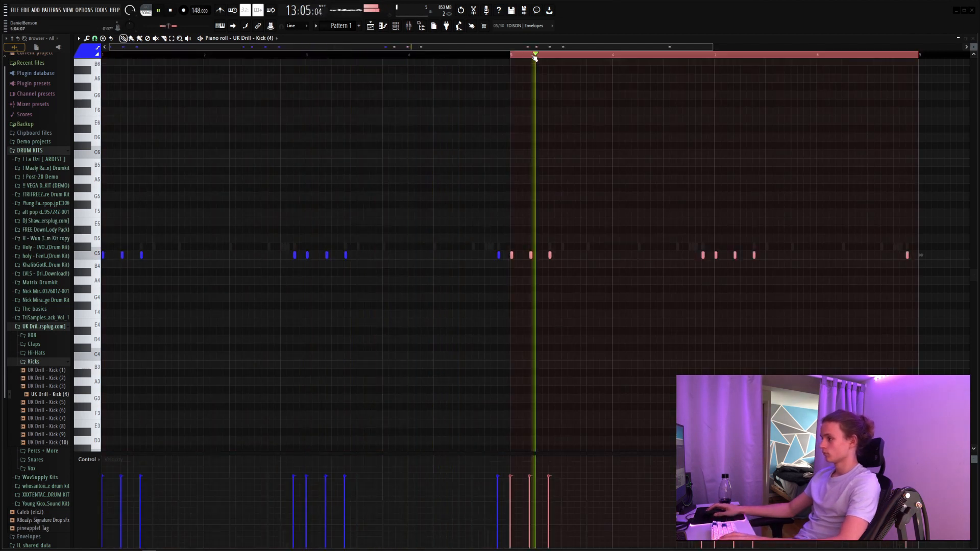
pyautogui.moveTo(534, 55); pyautogui.dragTo(106, 92)
pyautogui.keyDown('ctrl'); pyautogui.click(522, 57); pyautogui.keyUp('ctrl')
pyautogui.press('space')
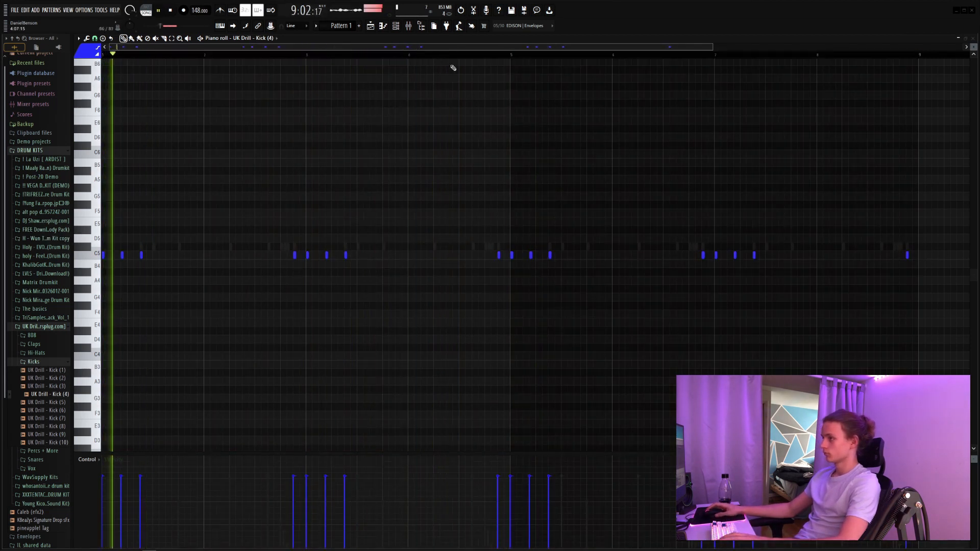
# Step: Load UK Drill - Hat (6) and place three C5 hits at the start of bar 1, matching the opening kick rhythm
pyautogui.press('F6')
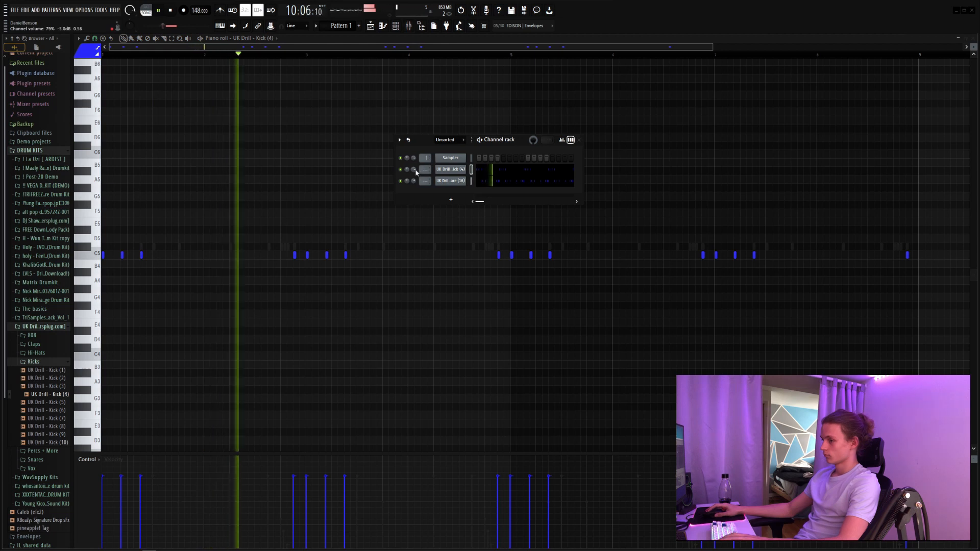
pyautogui.click(36, 353)
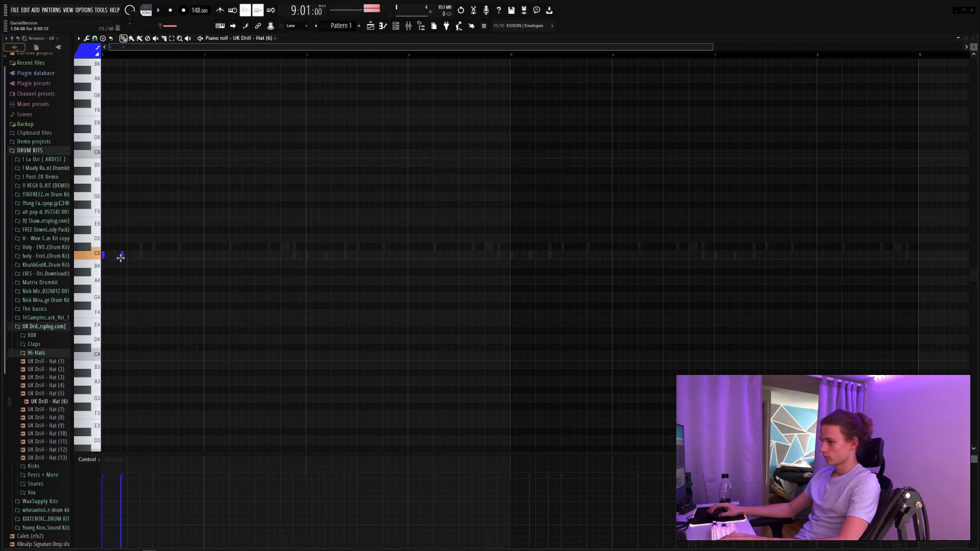
pyautogui.click(141, 255)
pyautogui.press('space')
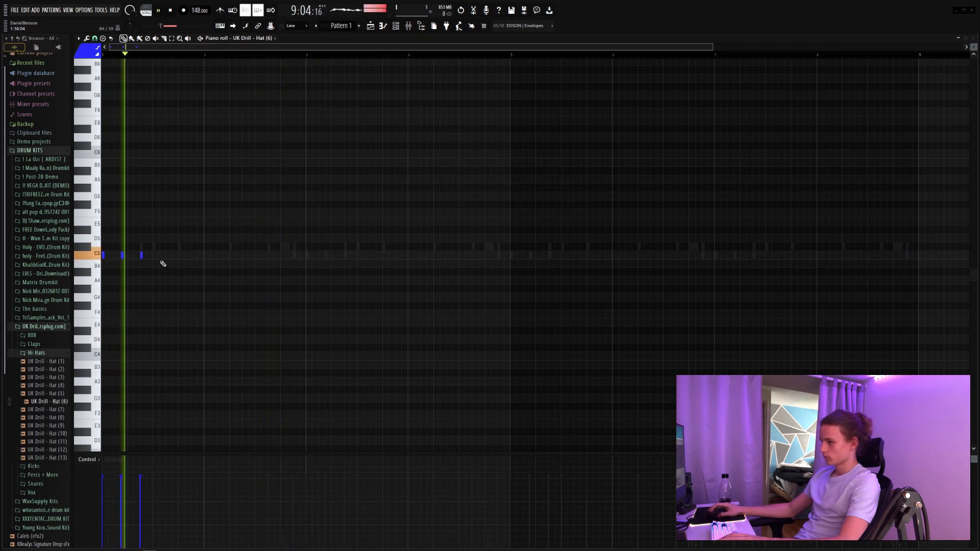
# Step: Add a C5 hat hit half a beat into bar 1 with a lower velocity than its neighbours
pyautogui.click(128, 255)
pyautogui.press('space')
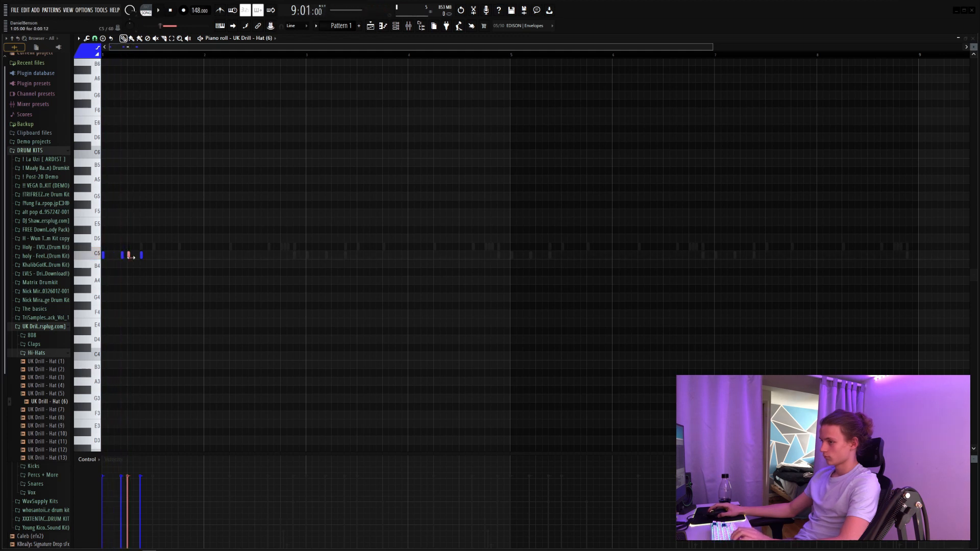
pyautogui.press('space')
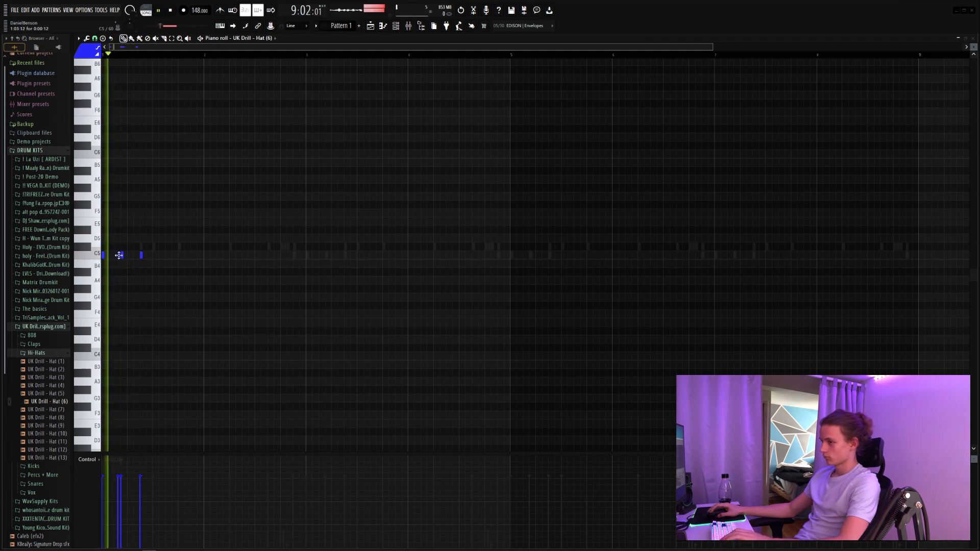
pyautogui.moveTo(119, 255); pyautogui.dragTo(116, 255)
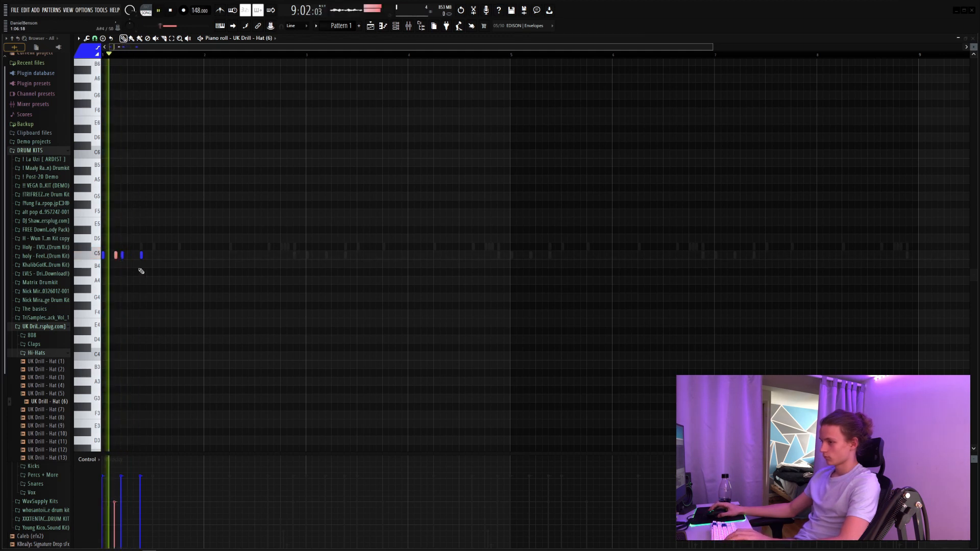
pyautogui.press('space')
# Step: Continue the bar 1 hat rhythm with three more C5 hits, giving the first of them a lower velocity
pyautogui.press('space')
pyautogui.click(148, 256)
pyautogui.rightClick(148, 256)
pyautogui.press('space')
pyautogui.press('space')
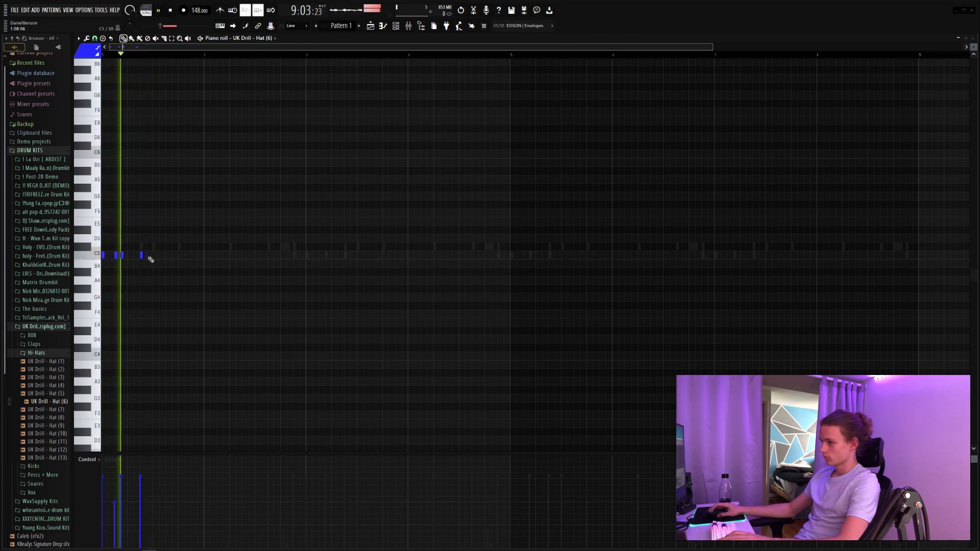
pyautogui.click(152, 255)
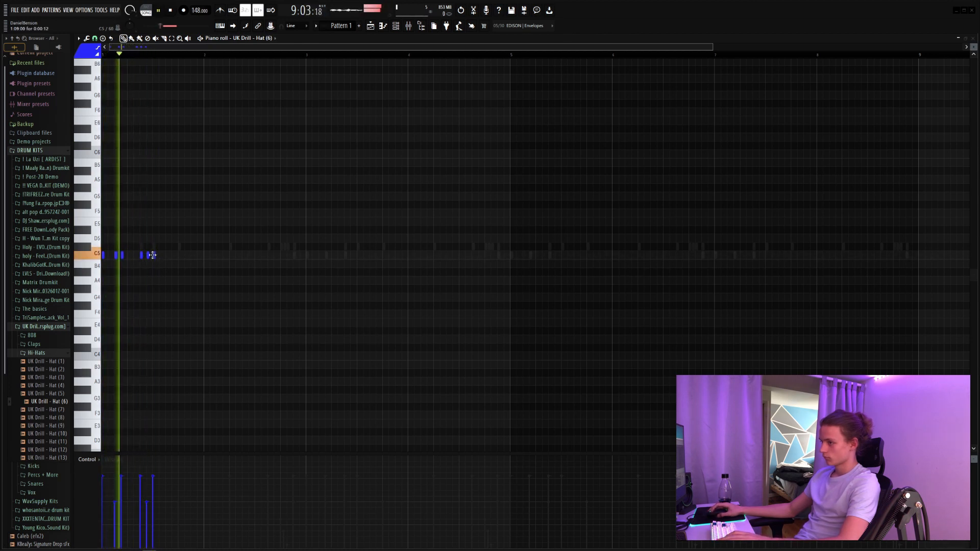
pyautogui.click(167, 256)
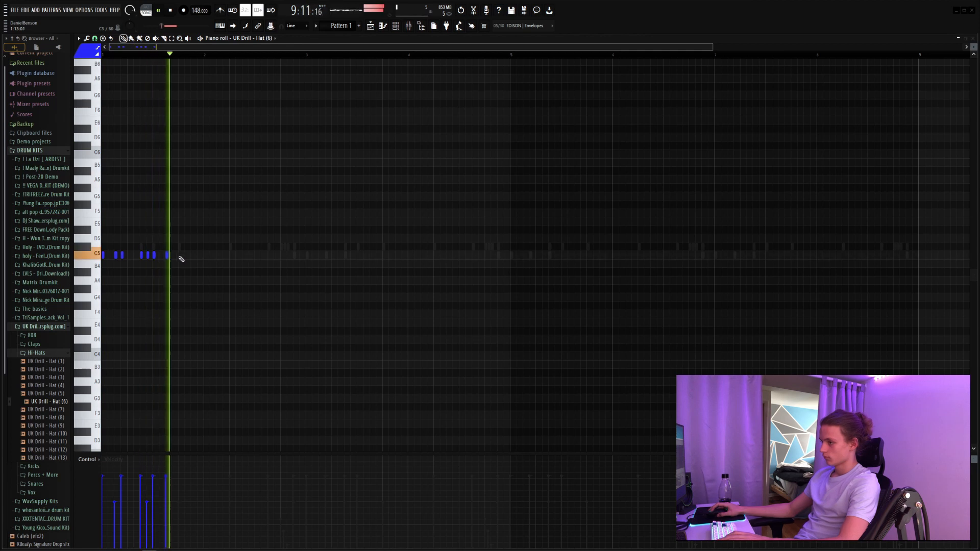
# Step: Finish bar 1 with two C5 hat hits, the first one softer, and duplicate the bar into bar 2
pyautogui.click(179, 256)
pyautogui.press('space')
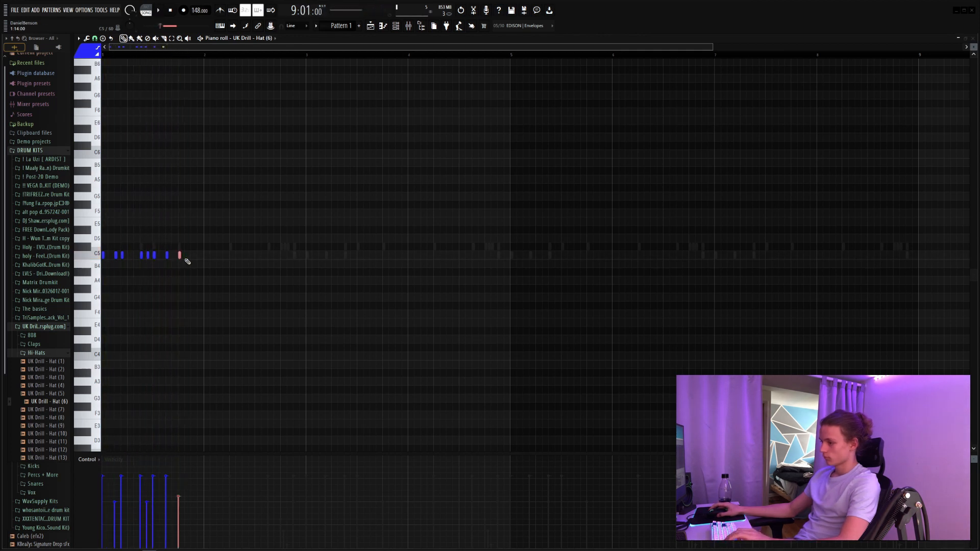
pyautogui.press('space')
pyautogui.click(192, 255)
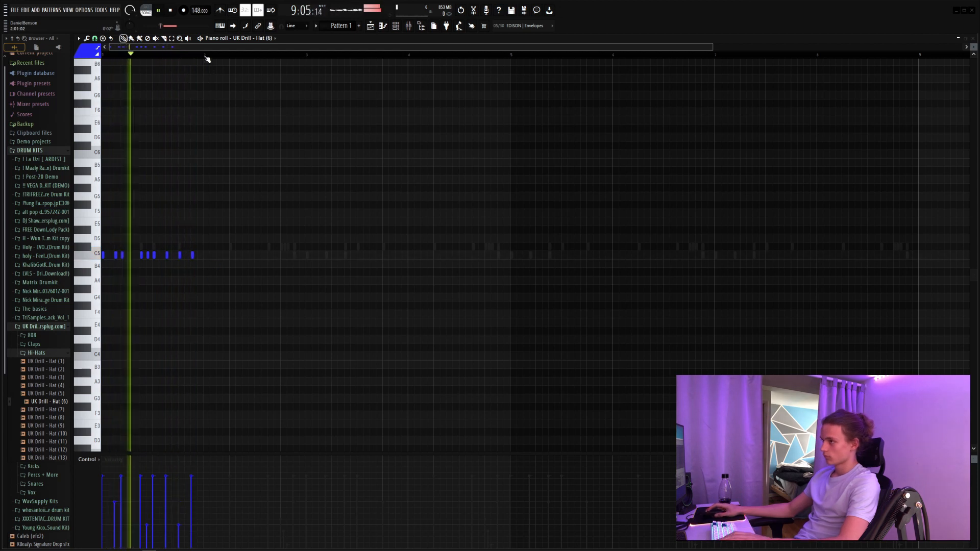
pyautogui.hotkey('ctrl', 'a')
pyautogui.hotkey('ctrl', 'b')
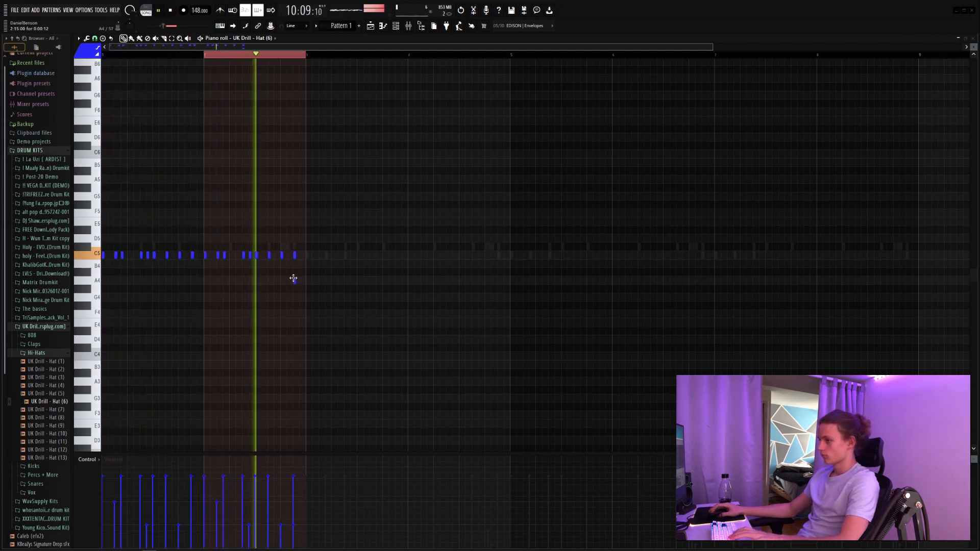
# Step: Add a fast three-hit F#4 hat roll on beat 2 of bar 2 with descending velocities
pyautogui.click(230, 306)
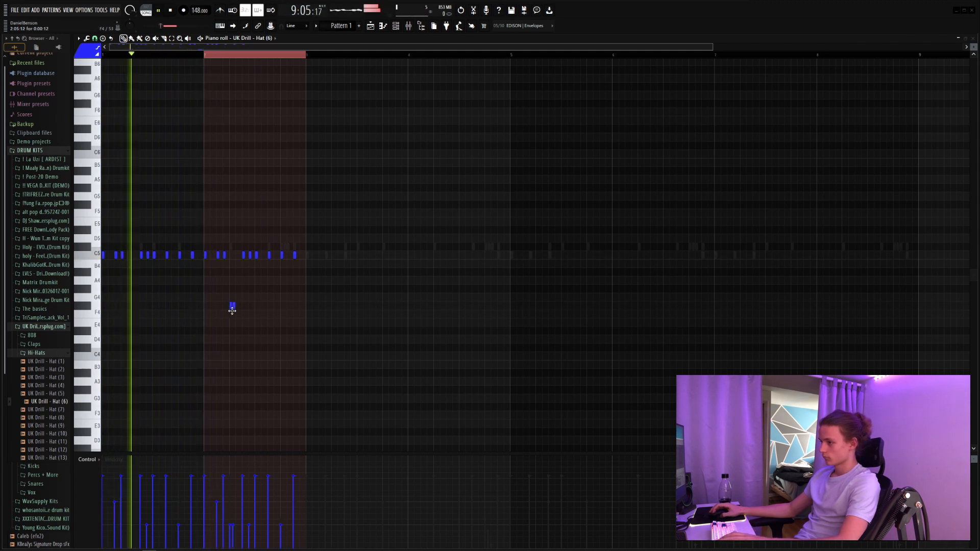
pyautogui.click(237, 307)
pyautogui.moveTo(223, 293); pyautogui.dragTo(271, 349)
pyautogui.press('space')
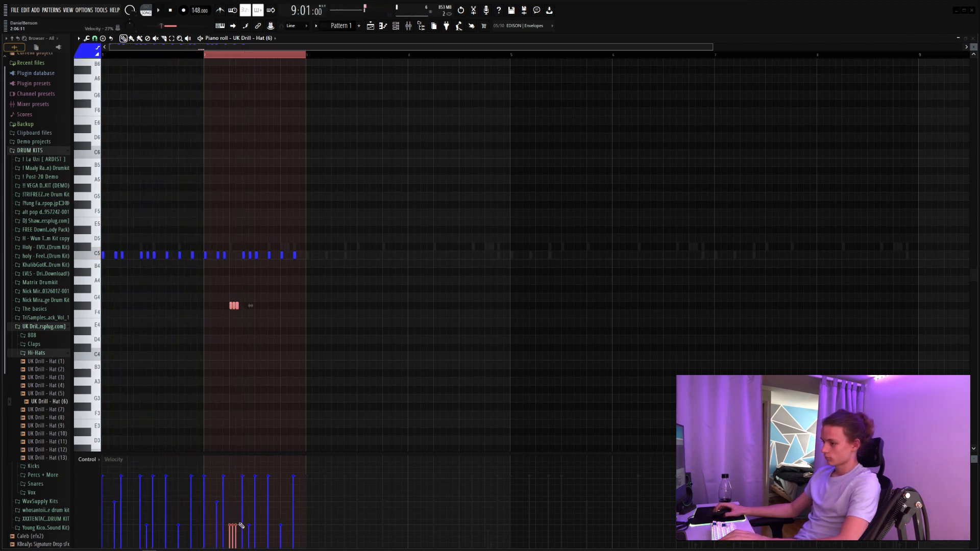
pyautogui.press('space')
# Step: Repeat the three-hit hat roll on D#4 at beat 3 and on C#4 at beat 4 of bar 2, then clear the selection
pyautogui.click(245, 362)
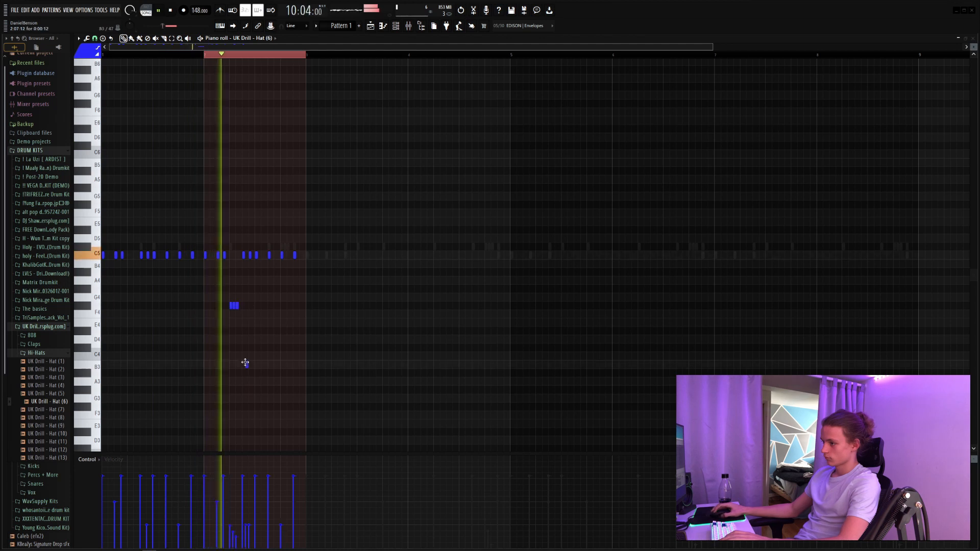
pyautogui.rightClick(245, 362)
pyautogui.moveTo(256, 293); pyautogui.dragTo(279, 355)
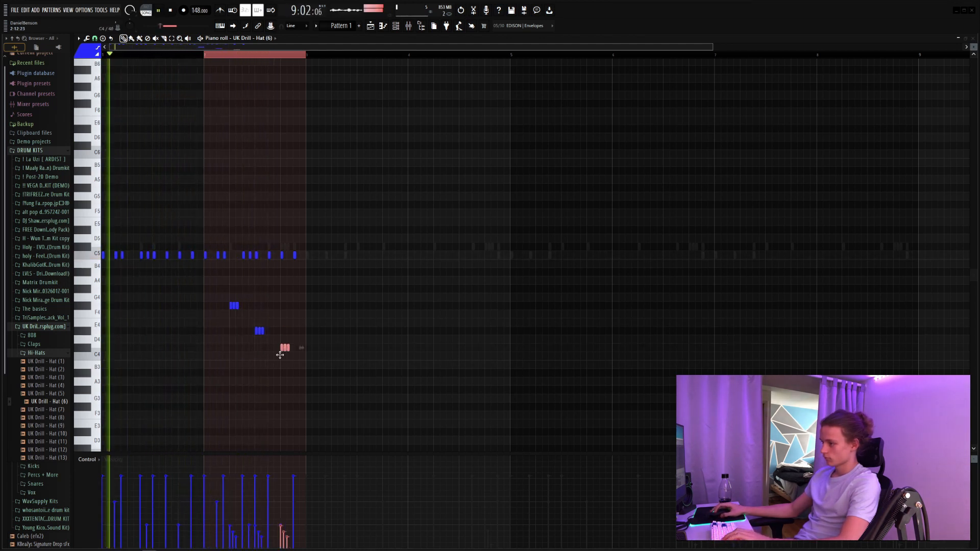
pyautogui.keyDown('ctrl'); pyautogui.click(286, 327); pyautogui.keyUp('ctrl')
pyautogui.press('space')
pyautogui.keyDown('ctrl'); pyautogui.click(224, 56); pyautogui.keyUp('ctrl')
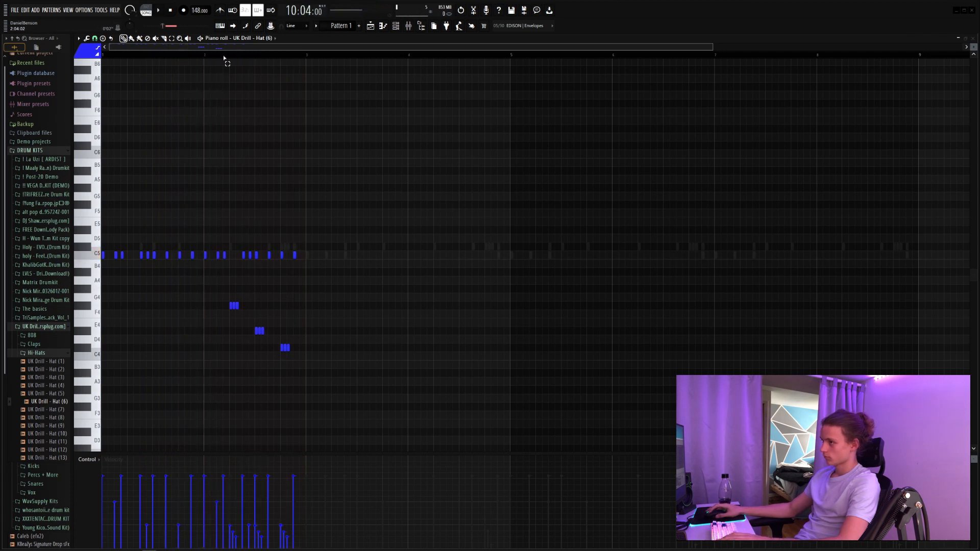
# Step: Vary the C5 hat hits in bar 2 and add a half-beat A#3 hat at the end of the bar
pyautogui.press('space')
pyautogui.scroll(2, 245, 55)
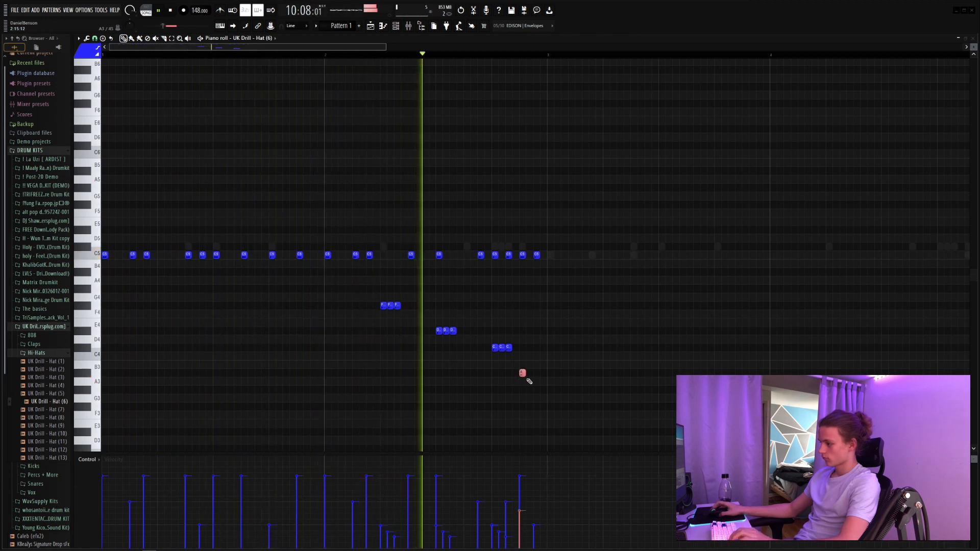
pyautogui.moveTo(524, 374); pyautogui.dragTo(547, 373)
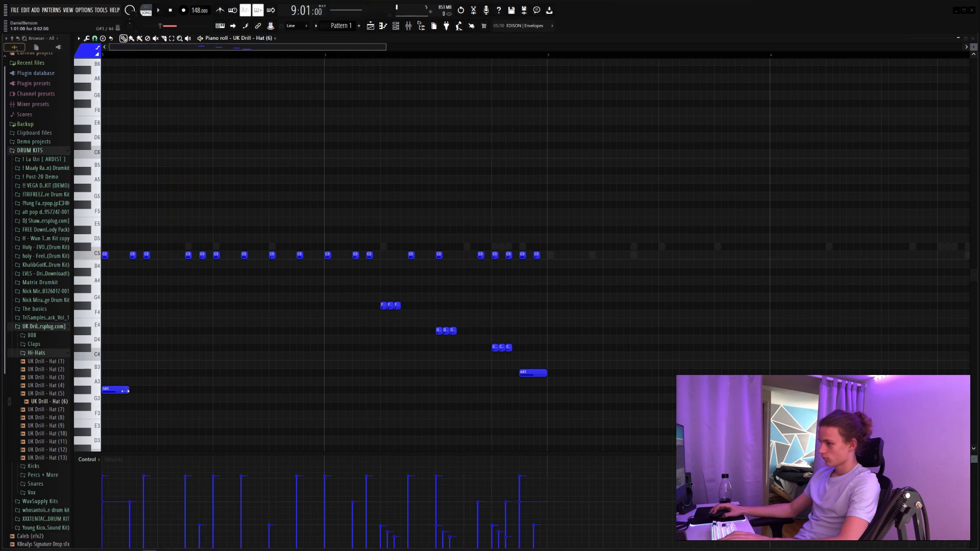
# Step: Place a half-beat C4 hat at the start of bar 1 and audition the two-bar pattern
pyautogui.rightClick(122, 363)
pyautogui.press('space')
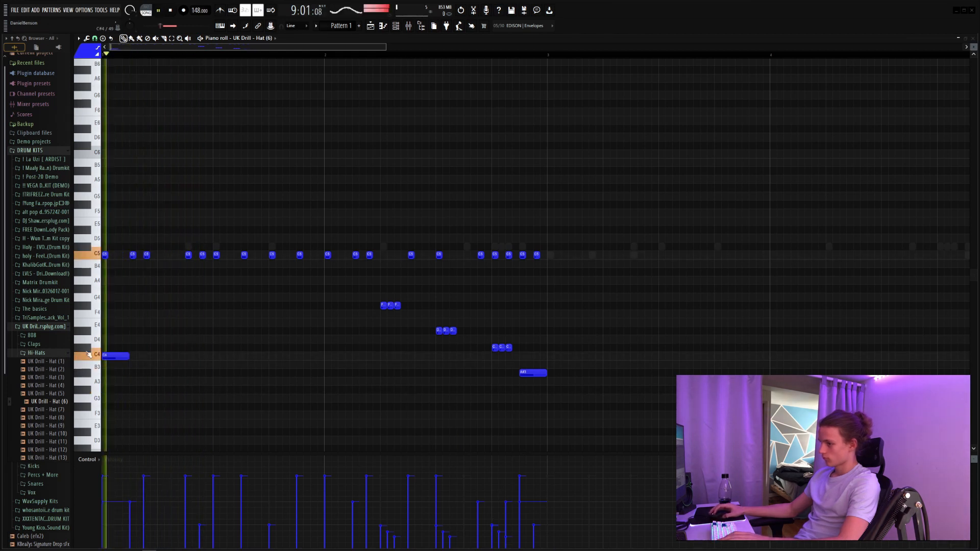
pyautogui.press('space')
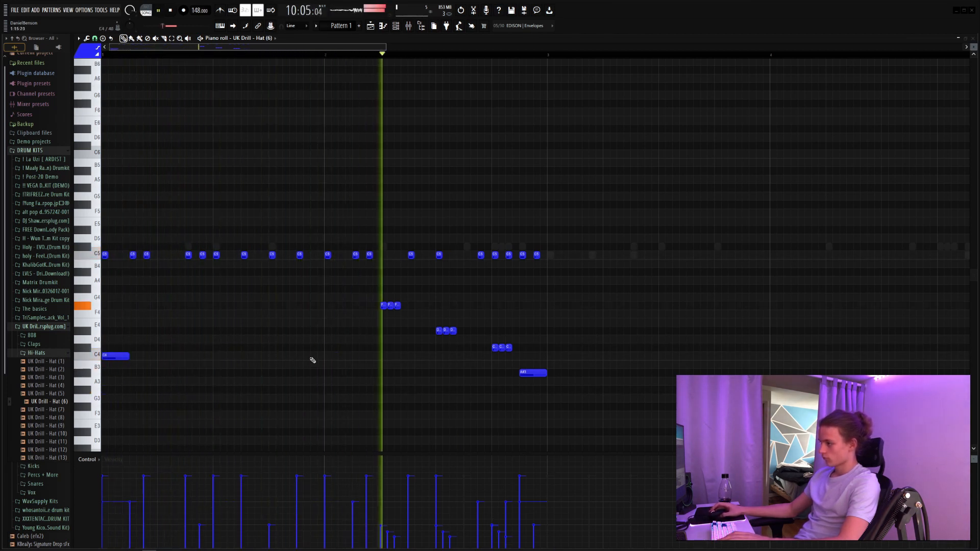
# Step: Duplicate the two-bar UK Drill - Hat (6) pattern until it fills eight bars, then clear the selection
pyautogui.hotkey('ctrl', 'a')
pyautogui.hotkey('ctrl', 'b')
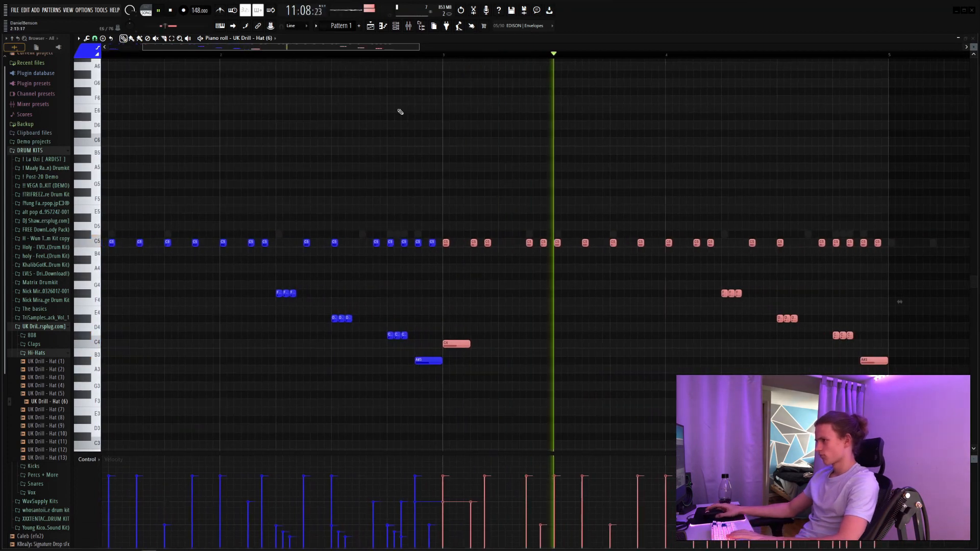
pyautogui.scroll(-5, 387, 55)
pyautogui.moveTo(555, 167); pyautogui.dragTo(95, 451)
pyautogui.hotkey('ctrl', 'b')
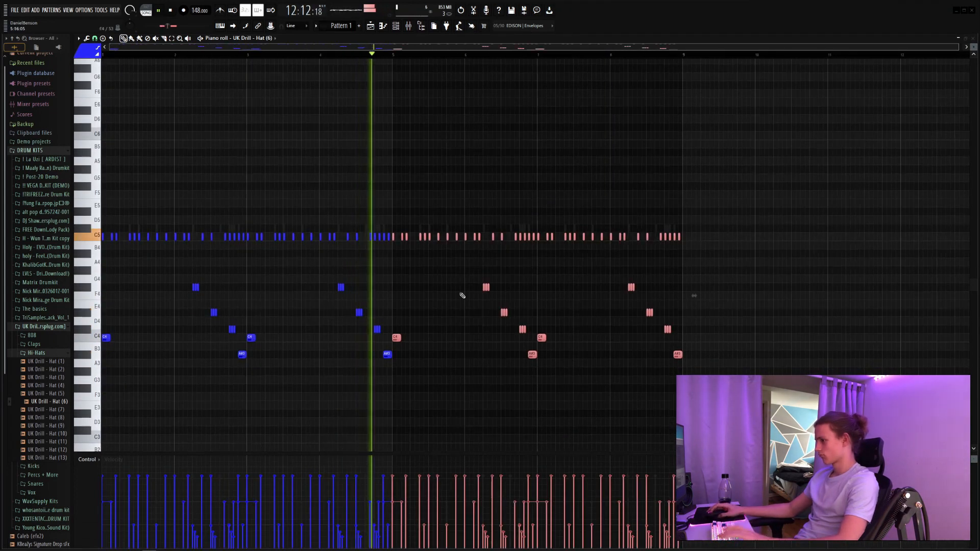
pyautogui.hotkey('ctrl', 'd')
# Step: Program a five-hit F5 roll plus a single F5 hit of UK Drill - Hat (4) in bar 1, and duplicate it into bar 3
pyautogui.press('F6')
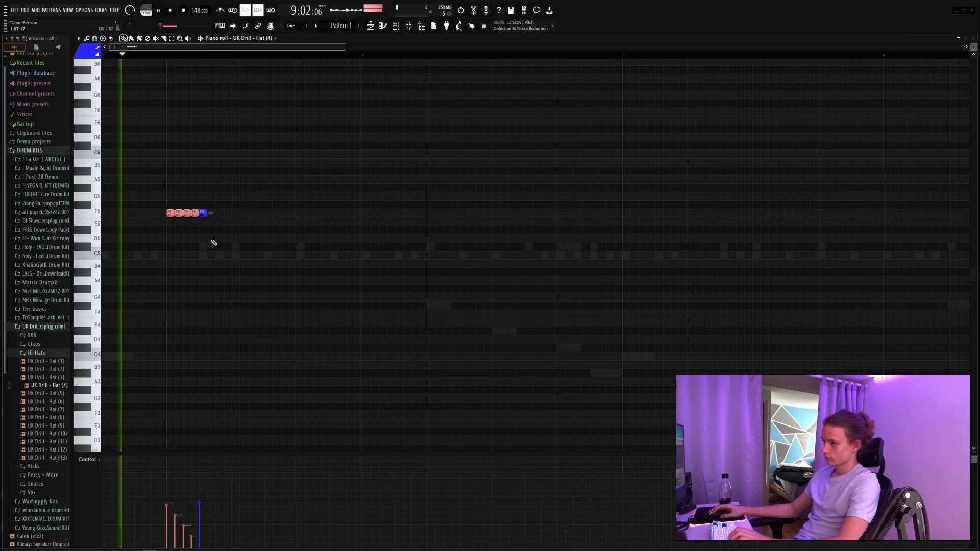
pyautogui.click(235, 213)
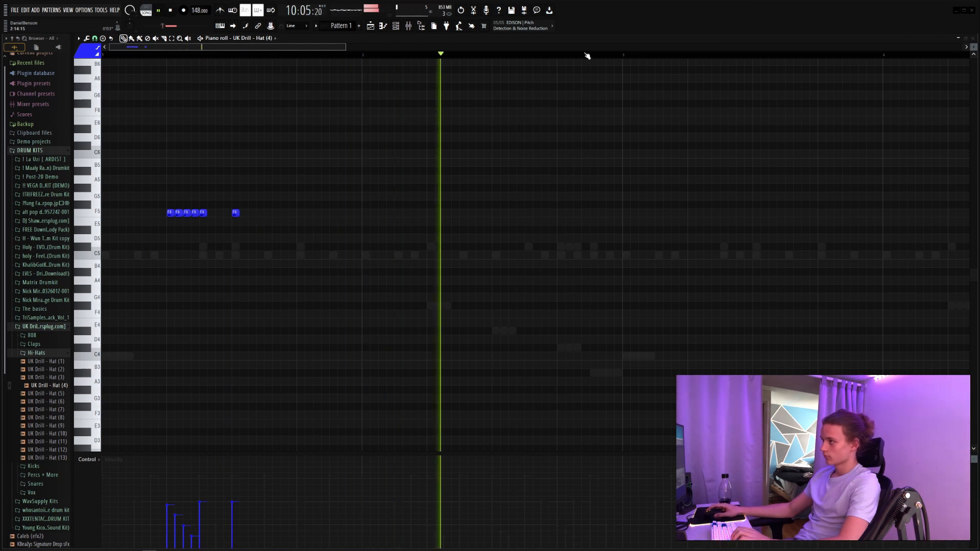
pyautogui.moveTo(626, 56); pyautogui.dragTo(103, 55)
pyautogui.hotkey('ctrl', 'b')
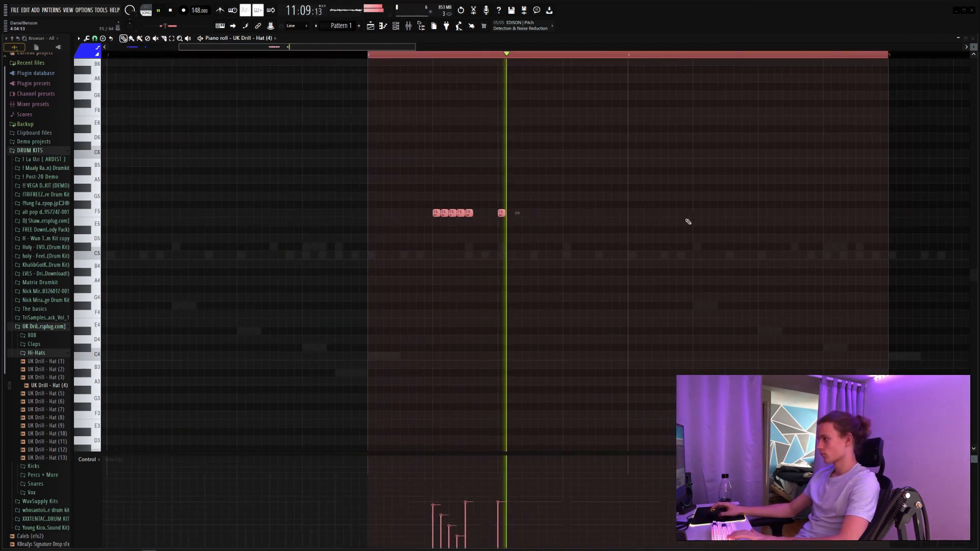
# Step: Add an F5 Hat (4) hit at the start of bar 4 and four-hit D#5 rolls on its beats 3 and 4
pyautogui.click(631, 213)
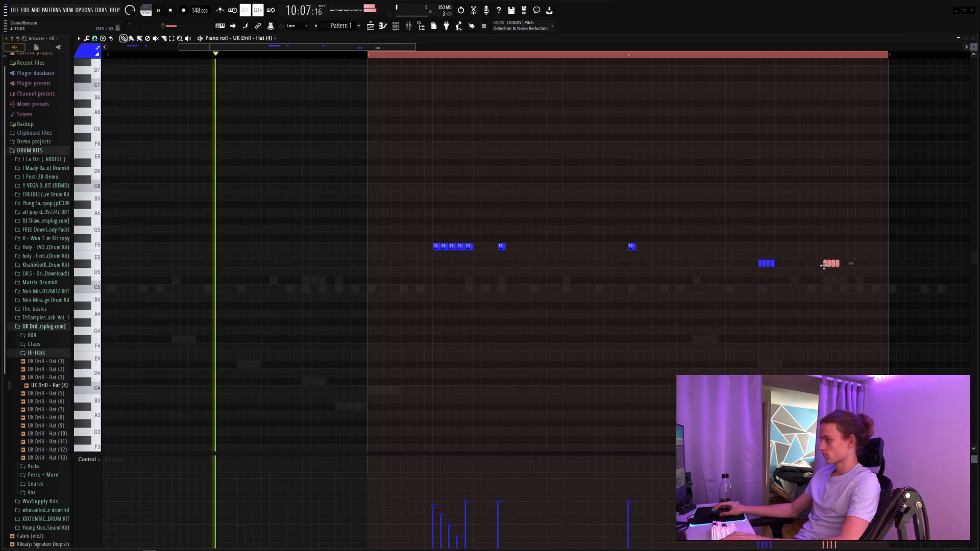
pyautogui.scroll(-4, 711, 199)
pyautogui.scroll(-6, 458, 57)
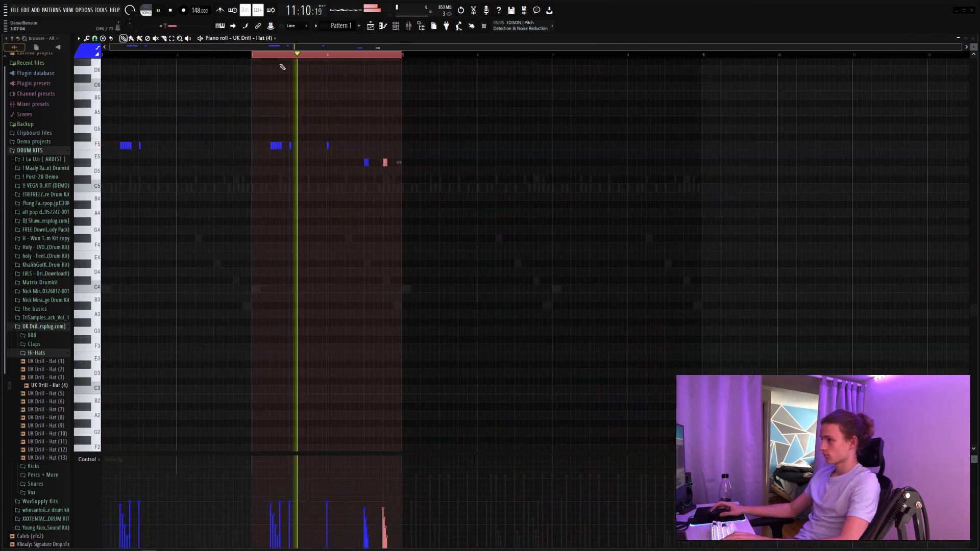
# Step: Duplicate the four-bar UK Drill - Hat (4) pattern to fill eight bars, then clear the selection
pyautogui.hotkey('ctrl', 'a')
pyautogui.hotkey('ctrl', 'b')
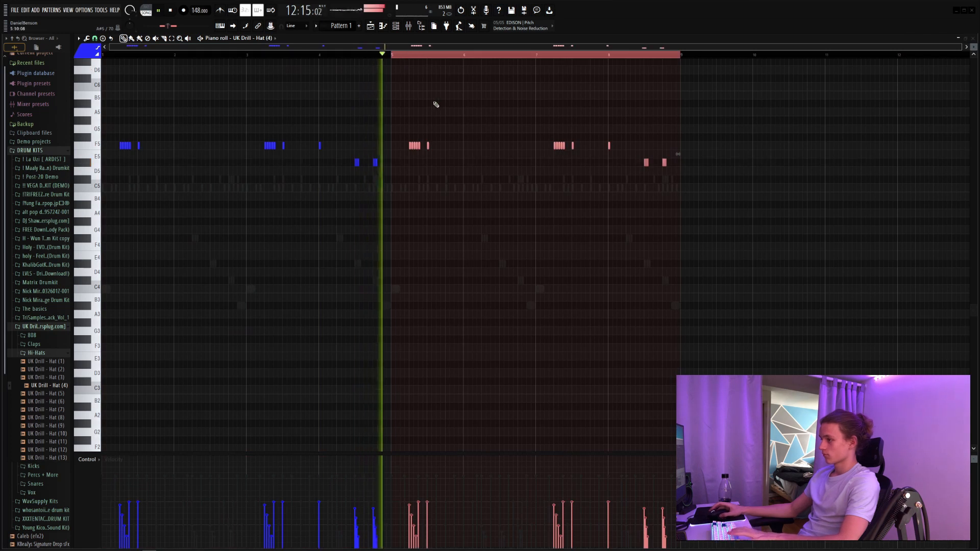
pyautogui.click(476, 123)
pyautogui.rightClick(477, 124)
pyautogui.press('space')
pyautogui.rightClick(418, 56)
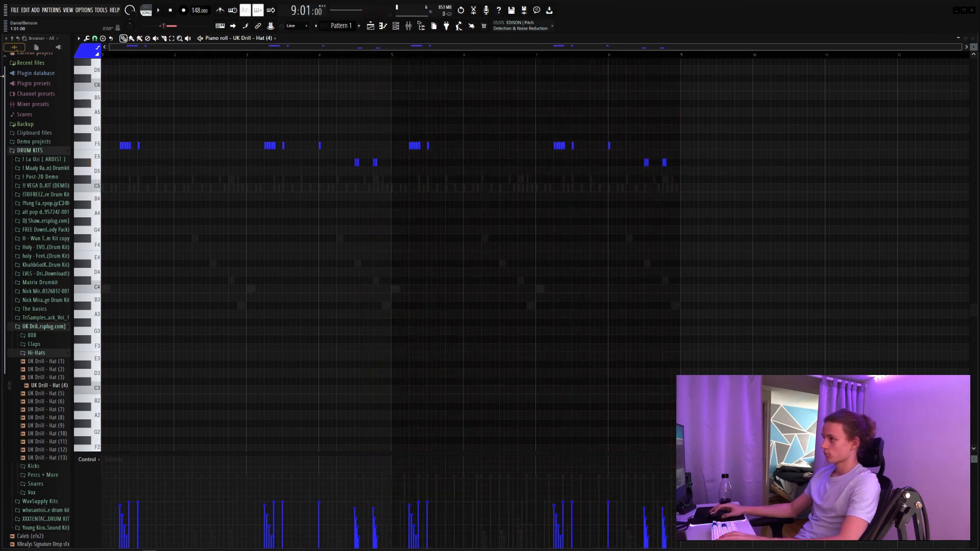
# Step: Add UK Drill - Clap (5) as a new channel and open its piano roll
pyautogui.press('space')
pyautogui.press('F6')
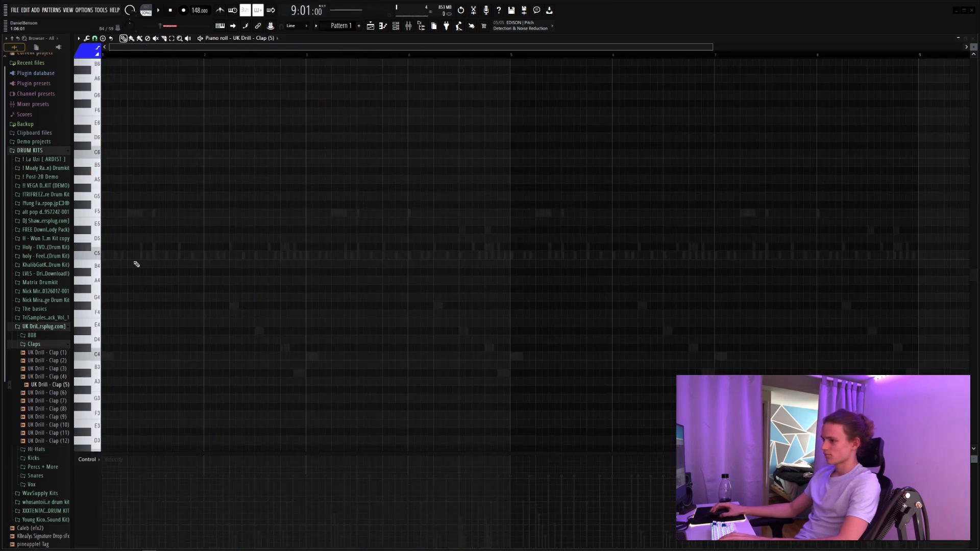
# Step: Place C5 clap hits on beat 3 of bars 1 and 2
pyautogui.click(153, 254)
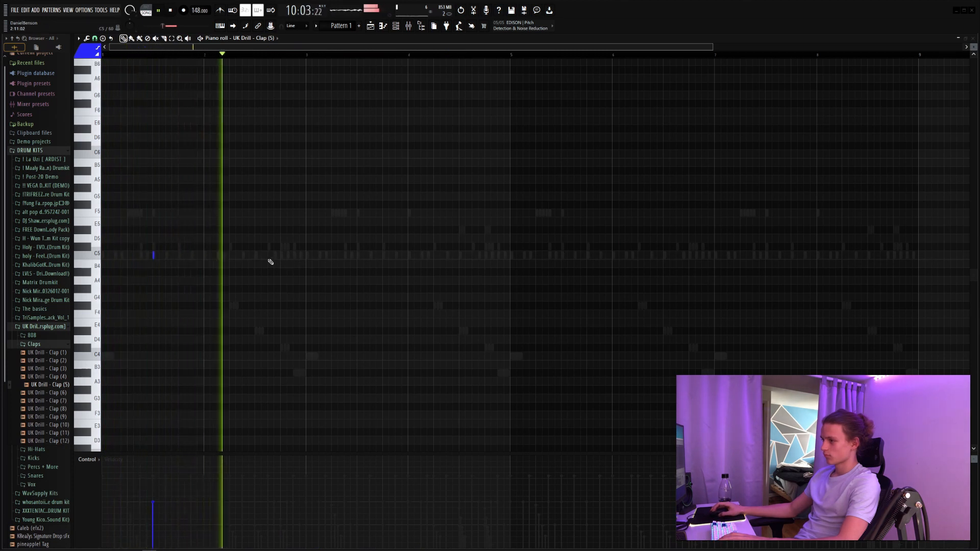
pyautogui.click(255, 254)
pyautogui.press('space')
# Step: Lengthen both clap notes legato up to bar 3 using a temporary end note, remove that note, and raise the claps' velocity
pyautogui.press('space')
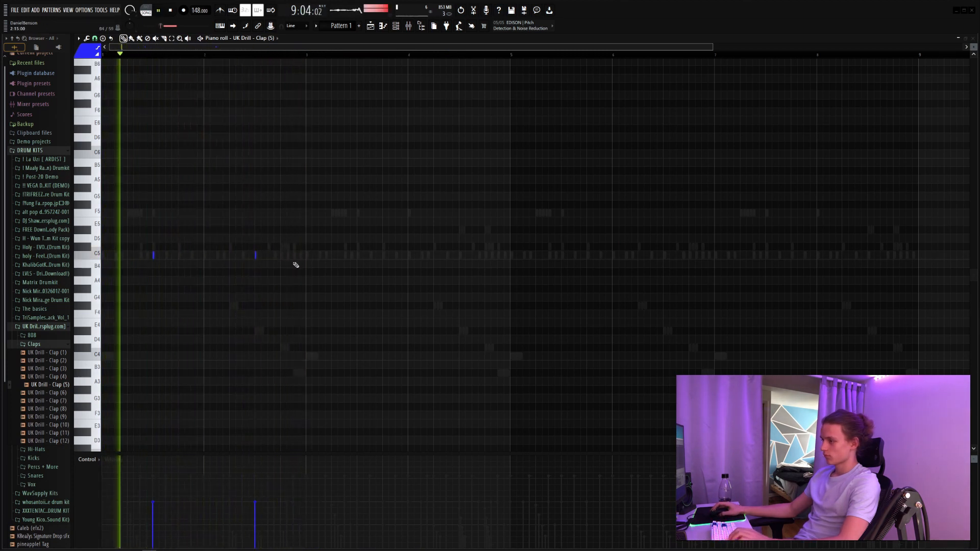
pyautogui.click(306, 254)
pyautogui.hotkey('ctrl', 'l')
pyautogui.press('space')
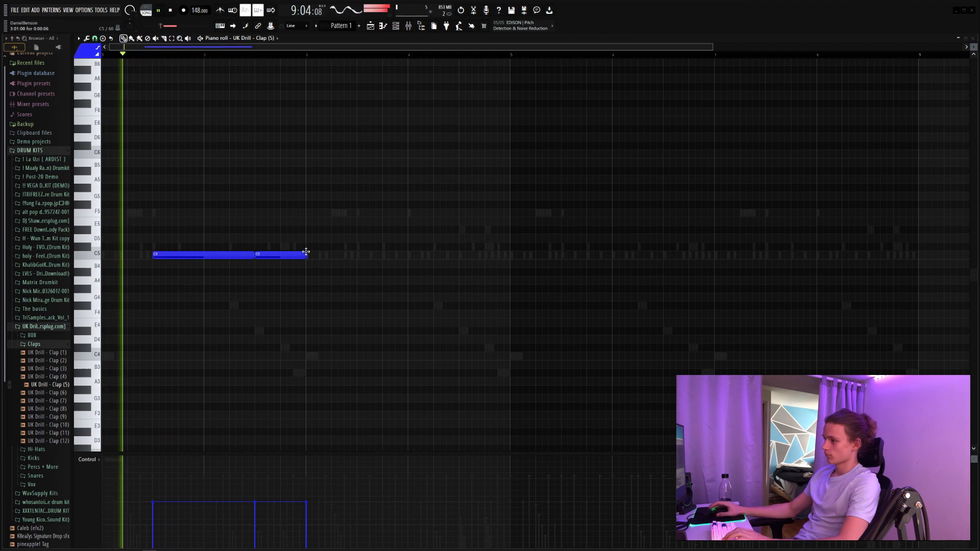
pyautogui.rightClick(307, 255)
pyautogui.press('space')
pyautogui.keyDown('ctrl'); pyautogui.moveTo(334, 235); pyautogui.dragTo(249, 267); pyautogui.keyUp('ctrl')
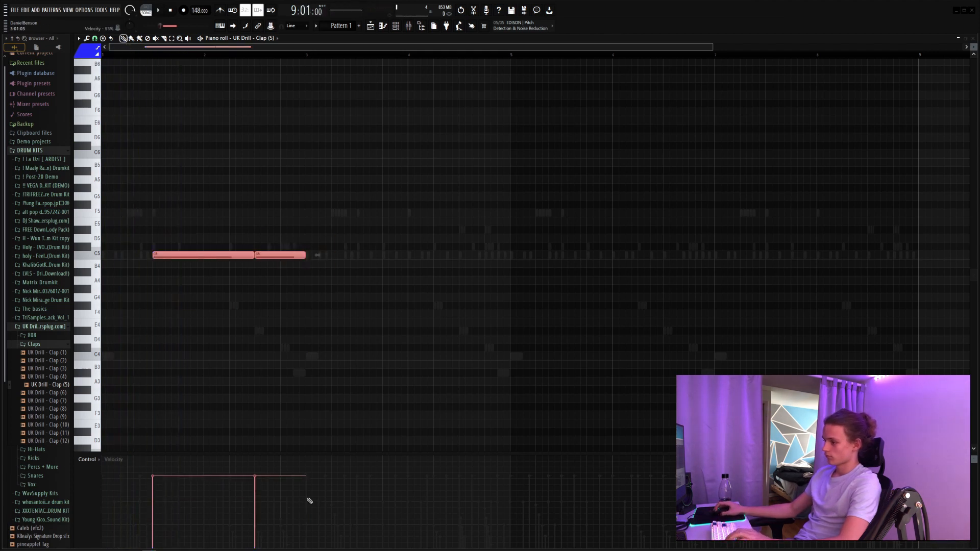
pyautogui.press('space')
# Step: Duplicate the two-bar clap pattern until it fills eight bars, then clear the selection
pyautogui.moveTo(308, 53); pyautogui.dragTo(104, 69)
pyautogui.hotkey('ctrl', 'b')
pyautogui.rightClick(442, 188)
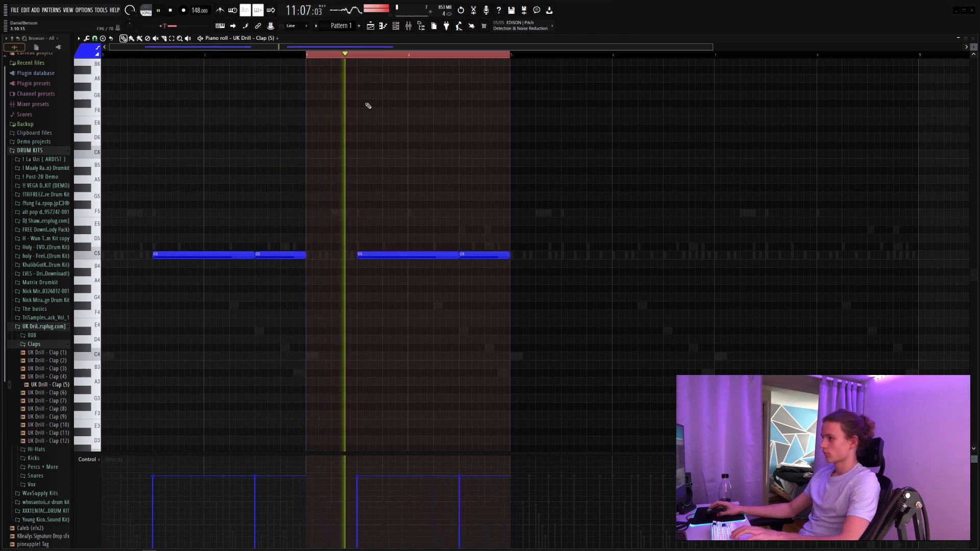
pyautogui.hotkey('ctrl', 'a')
pyautogui.hotkey('ctrl', 'b')
pyautogui.hotkey('ctrl', 'd')
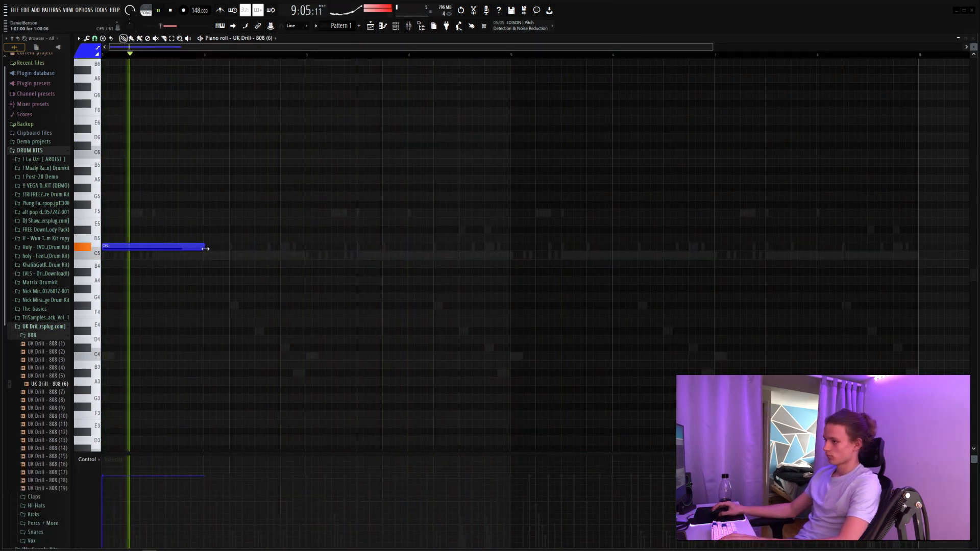
# Step: Add C#5 UK Drill - 808 (6) notes on beats 3 and 4 of bar 2 with a short C#6 slide, deleting the A#5 note
pyautogui.click(257, 247)
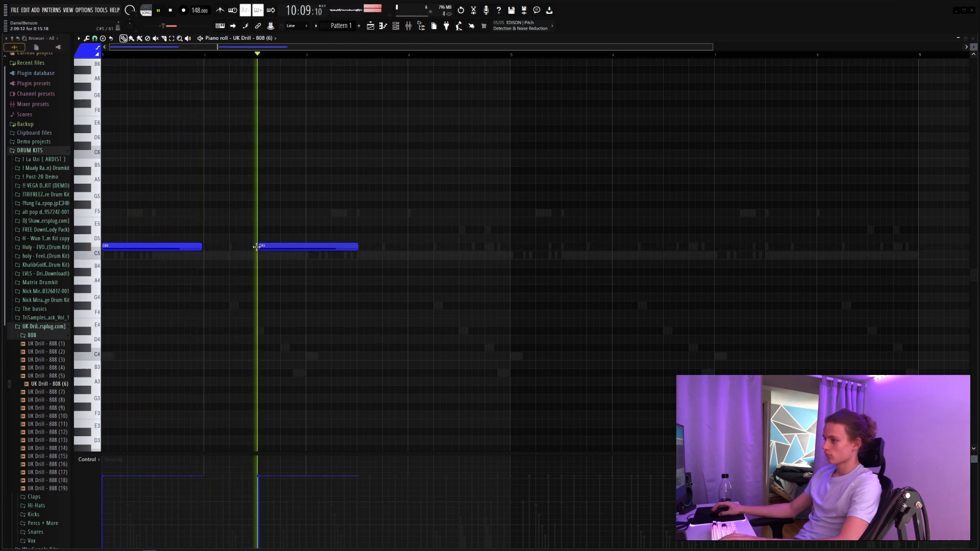
pyautogui.press('space')
pyautogui.moveTo(289, 248); pyautogui.dragTo(286, 248)
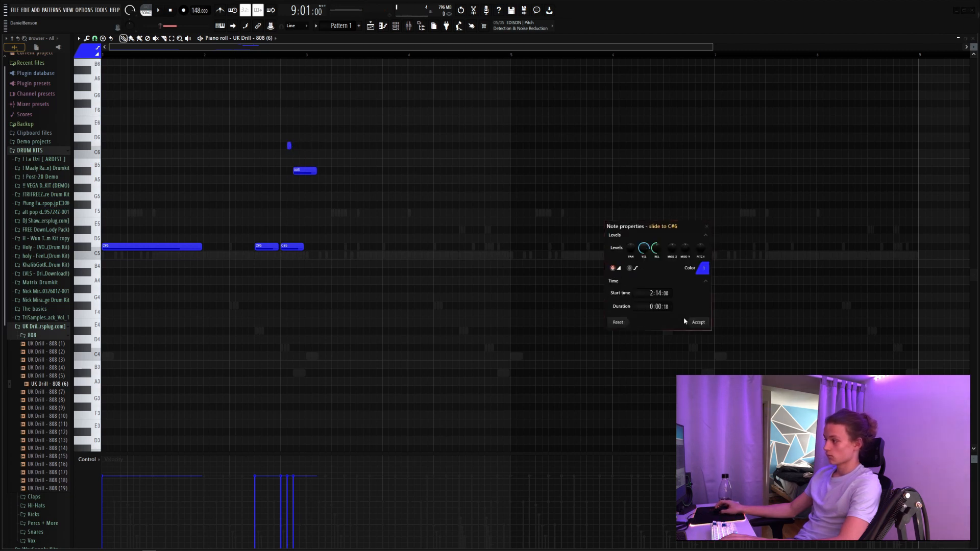
pyautogui.rightClick(324, 247)
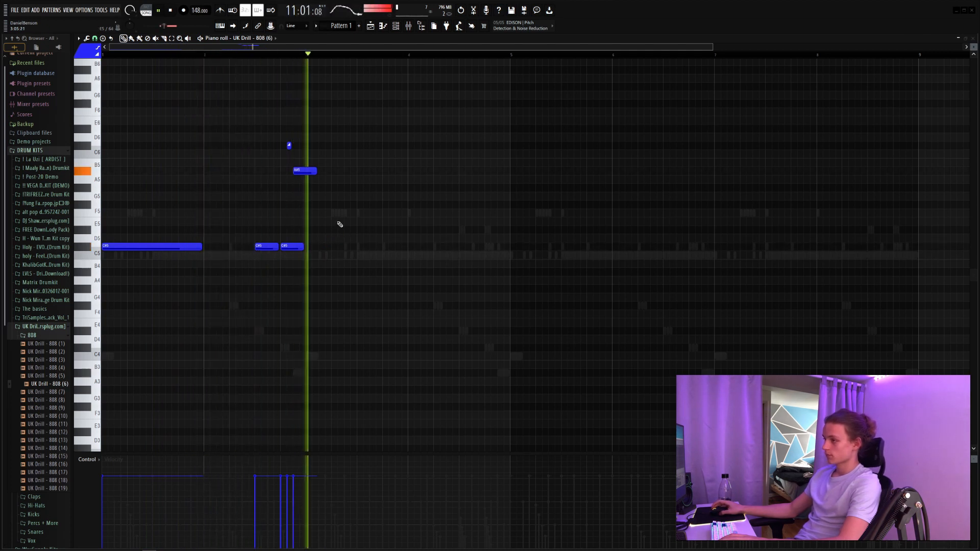
pyautogui.press('space')
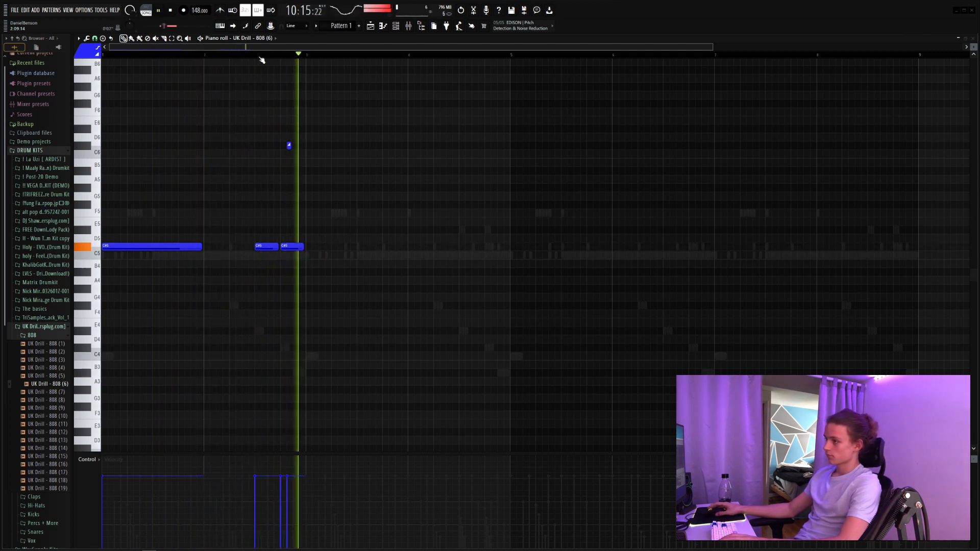
# Step: Duplicate the two-bar 808 pattern, including its slide note, into bars 3 and 4
pyautogui.scroll(4, 313, 58)
pyautogui.moveTo(309, 47); pyautogui.dragTo(146, 105)
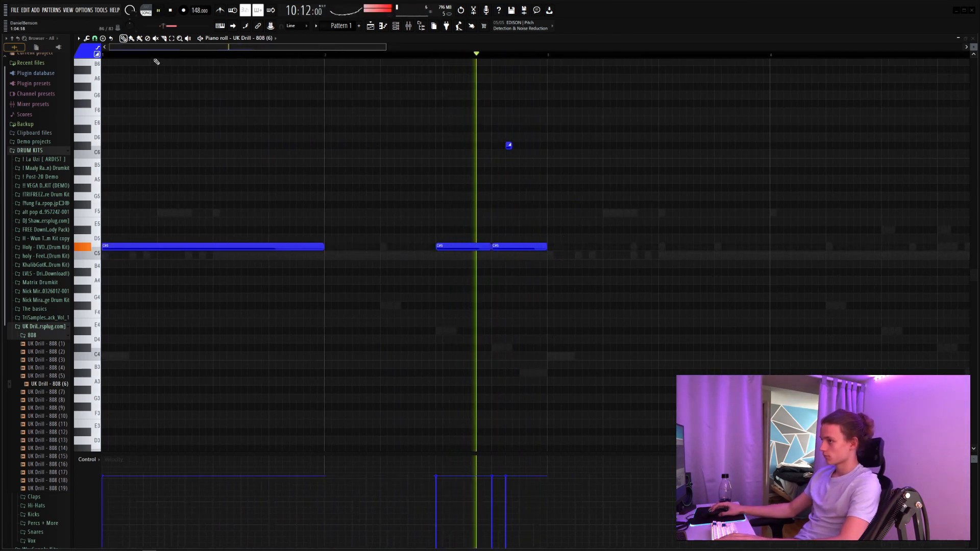
pyautogui.rightClick(328, 163)
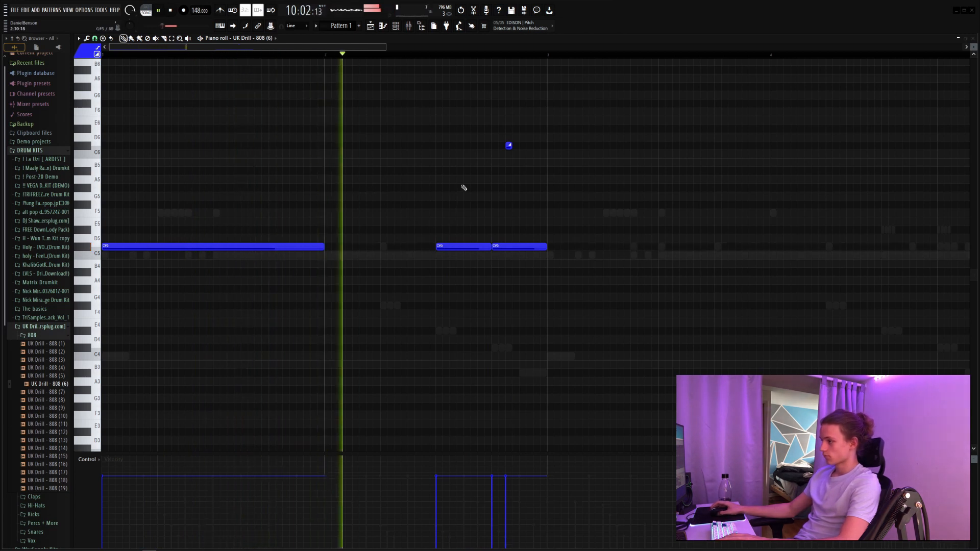
pyautogui.moveTo(615, 117); pyautogui.dragTo(171, 347)
pyautogui.hotkey('ctrl', 'b')
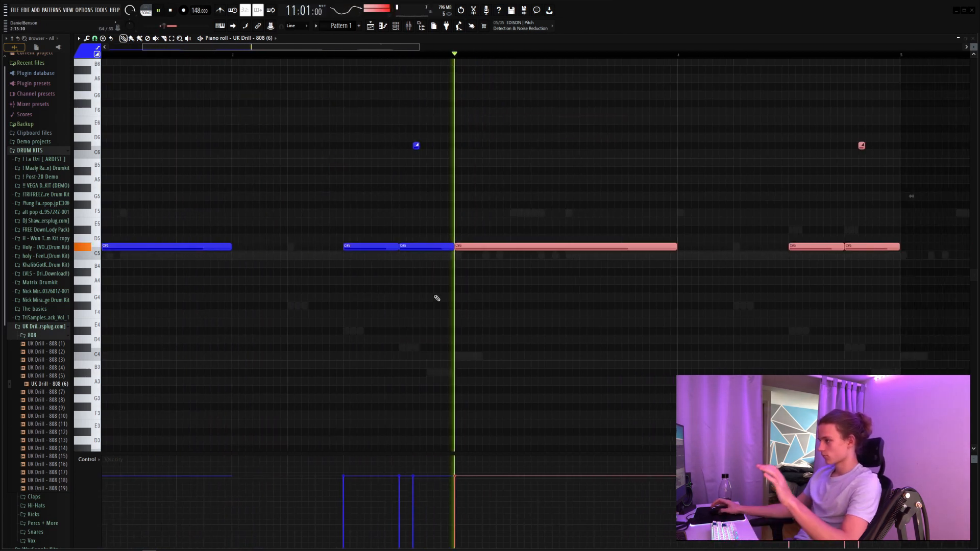
# Step: Split the beat 3 808 note of bar 4 into two half-beat C#5 notes, add C#6 notes above, and make the second C#5 a slide
pyautogui.keyDown('ctrl'); pyautogui.click(667, 206); pyautogui.keyUp('ctrl')
pyautogui.moveTo(787, 247); pyautogui.dragTo(787, 230)
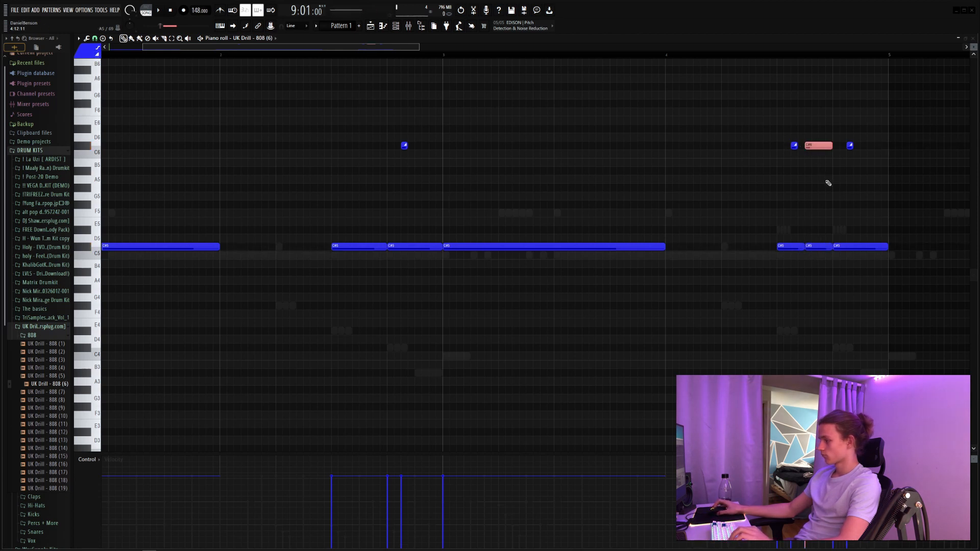
pyautogui.doubleClick(812, 246)
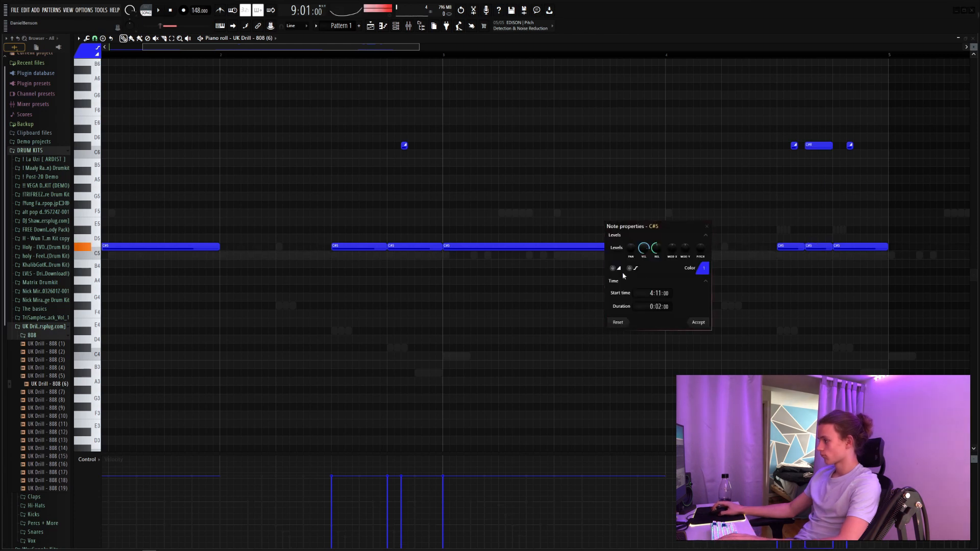
pyautogui.press('Return')
pyautogui.press('space')
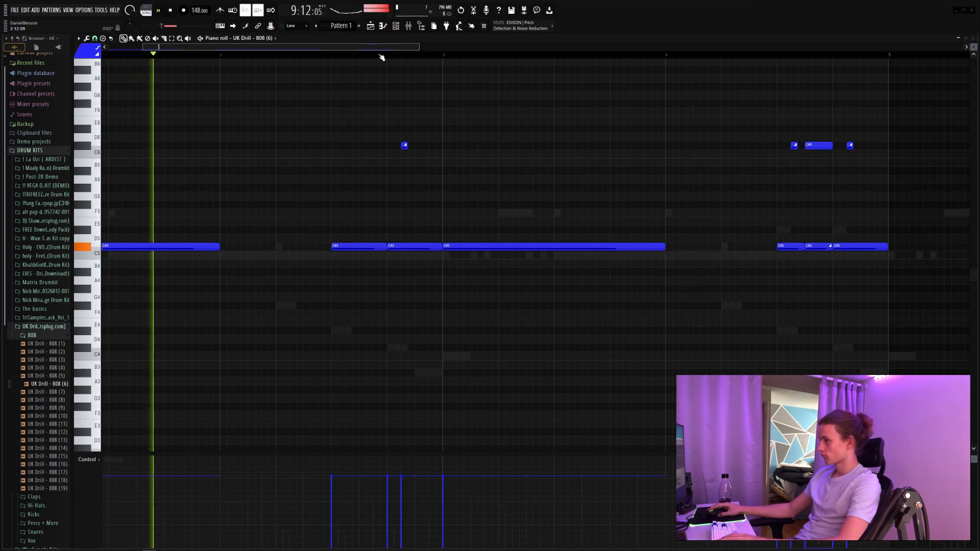
# Step: Transpose the C#7 and G#6 slide notes on beat 4 of bar 4 down one octave
pyautogui.scroll(-4, 382, 54)
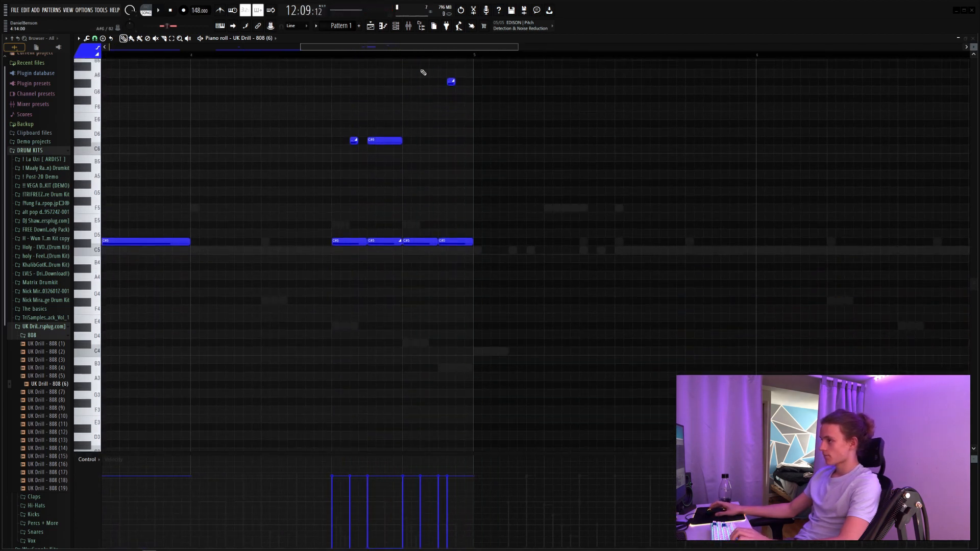
pyautogui.scroll(1, 442, 107)
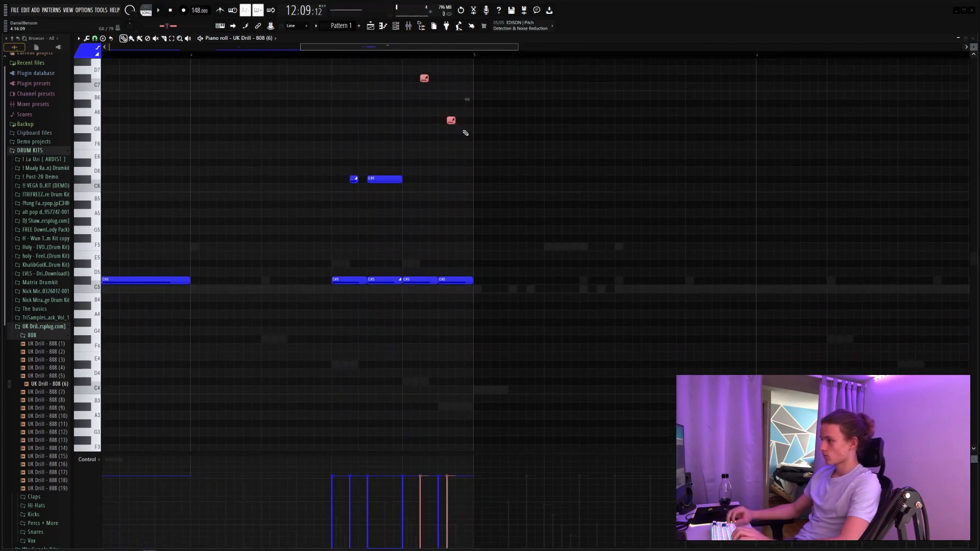
pyautogui.hotkey('ctrl', 'Down')
pyautogui.scroll(1, 466, 133)
pyautogui.press('space')
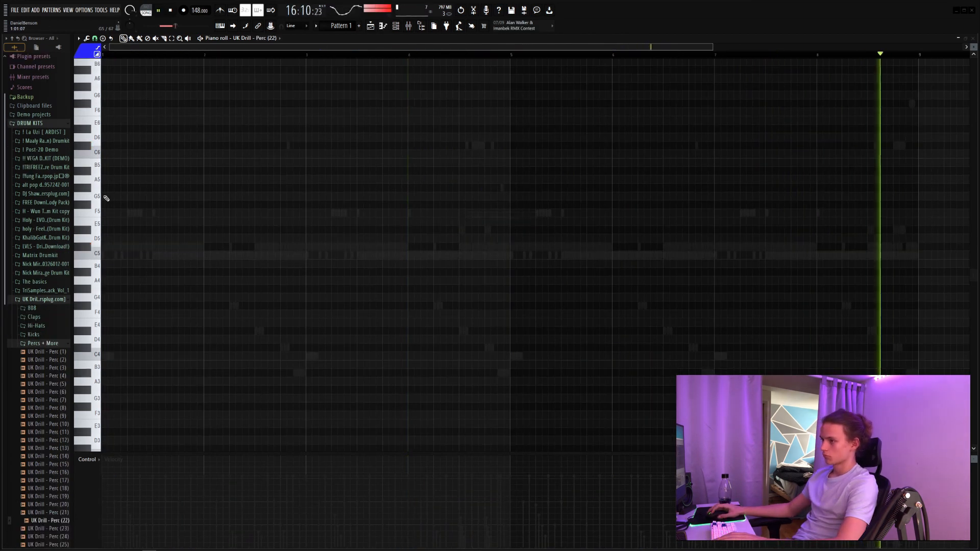
# Step: Place C5 UK Drill - Perc (22) hits on beats 2 and 4 of bar 1, with lower velocity on the second
pyautogui.click(131, 170)
pyautogui.press('space')
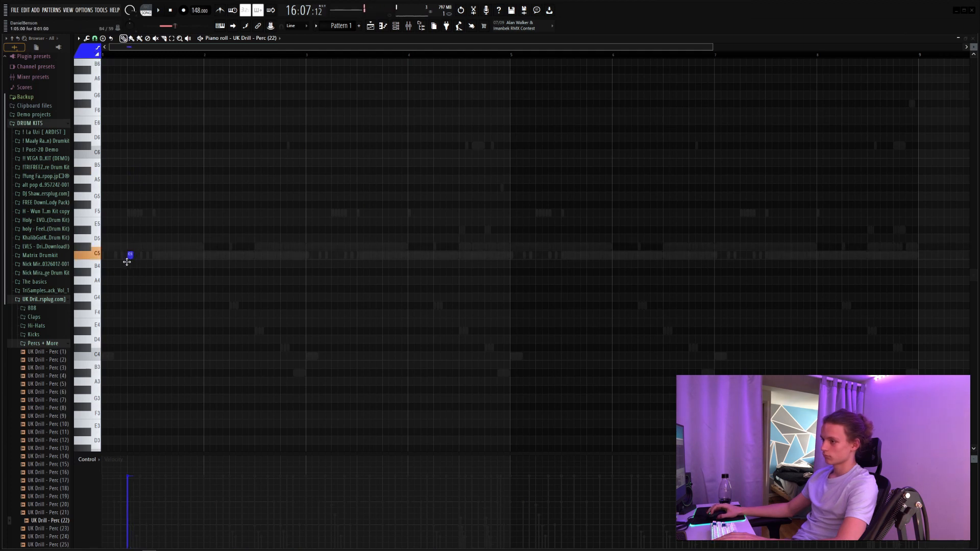
pyautogui.moveTo(193, 259); pyautogui.dragTo(169, 276)
pyautogui.scroll(-6, 223, 265)
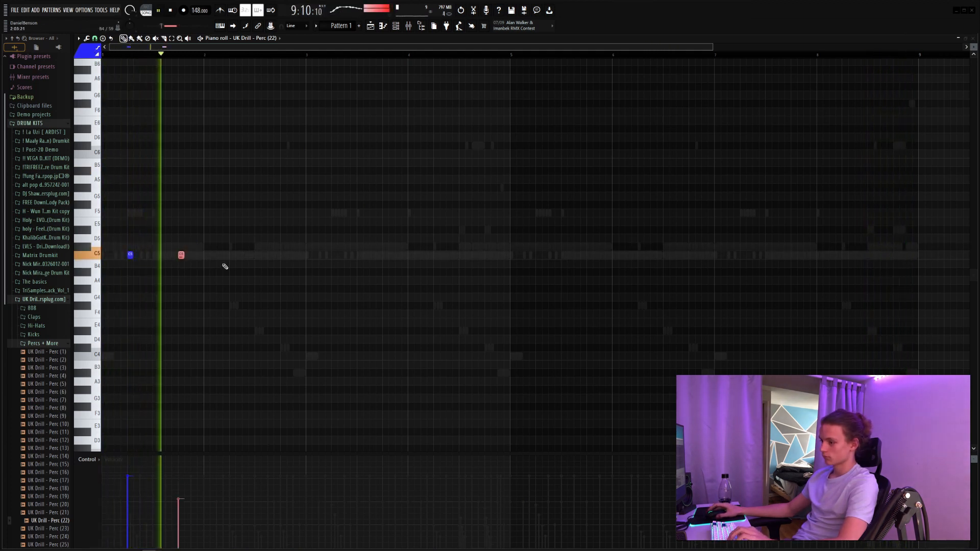
# Step: Duplicate the two-bar UK Drill - Perc (22) pattern until it fills eight bars
pyautogui.hotkey('ctrl', 'a')
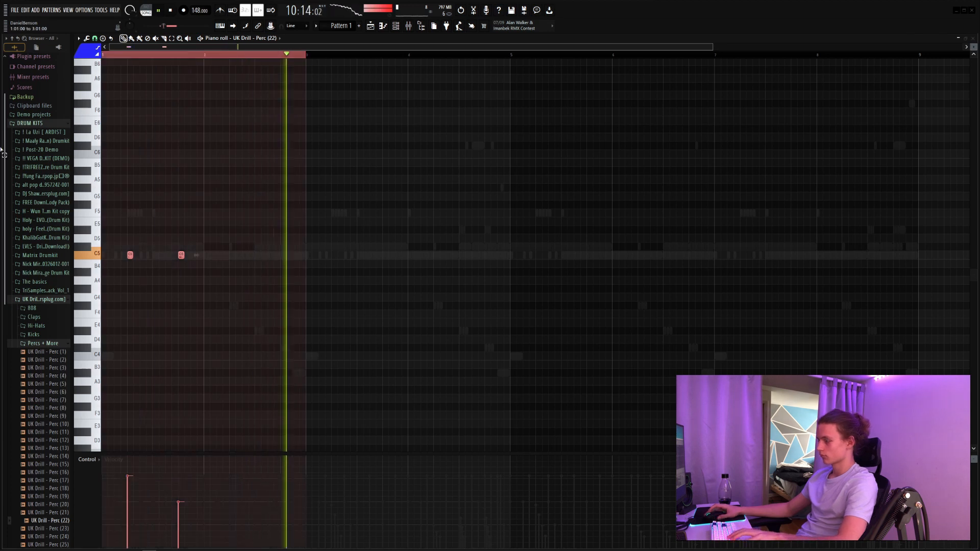
pyautogui.hotkey('ctrl', 'b')
pyautogui.hotkey('ctrl', 'b')
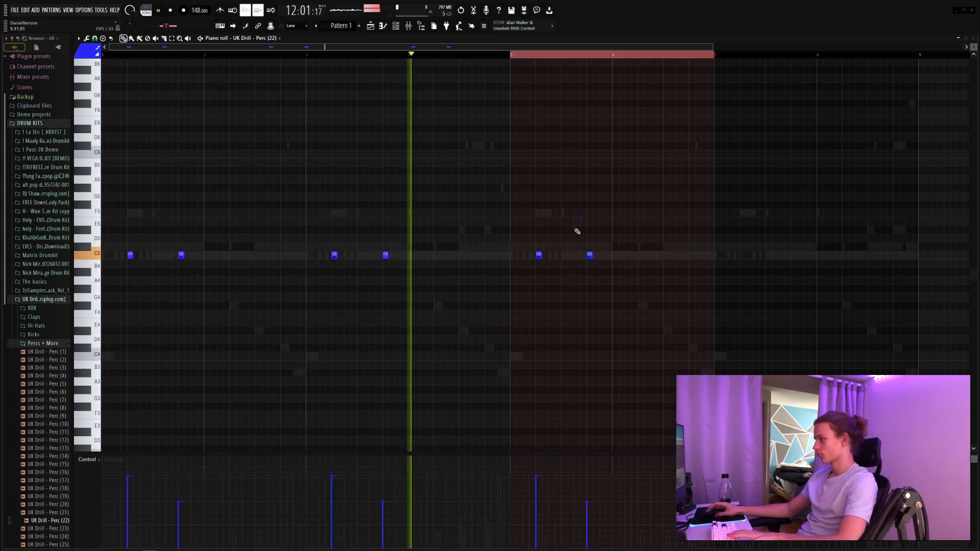
pyautogui.hotkey('ctrl', 'a')
pyautogui.hotkey('ctrl', 'b')
pyautogui.scroll(-2, 361, 217)
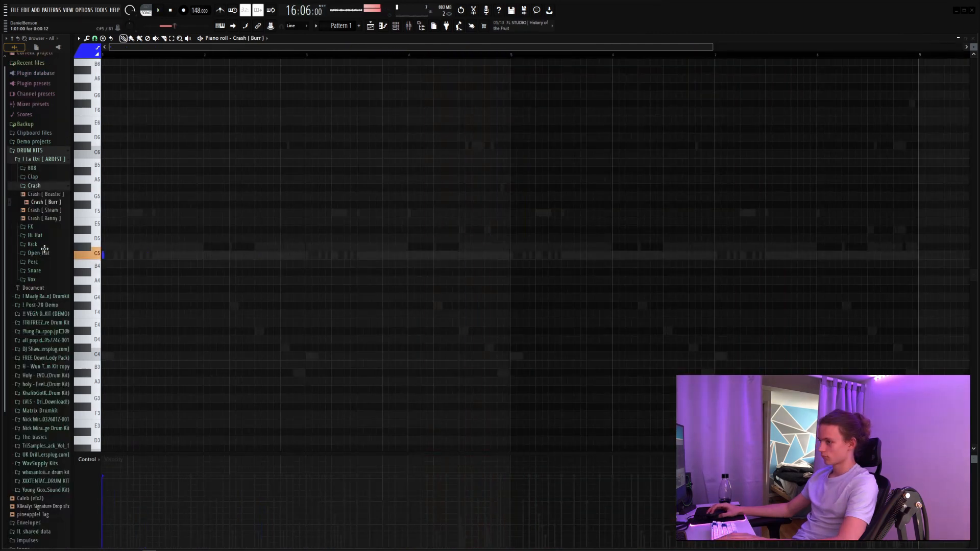
# Step: Add a C5 Crash [ Burr ] hit at the start of bar 5 and bring up the channel rack
pyautogui.click(512, 255)
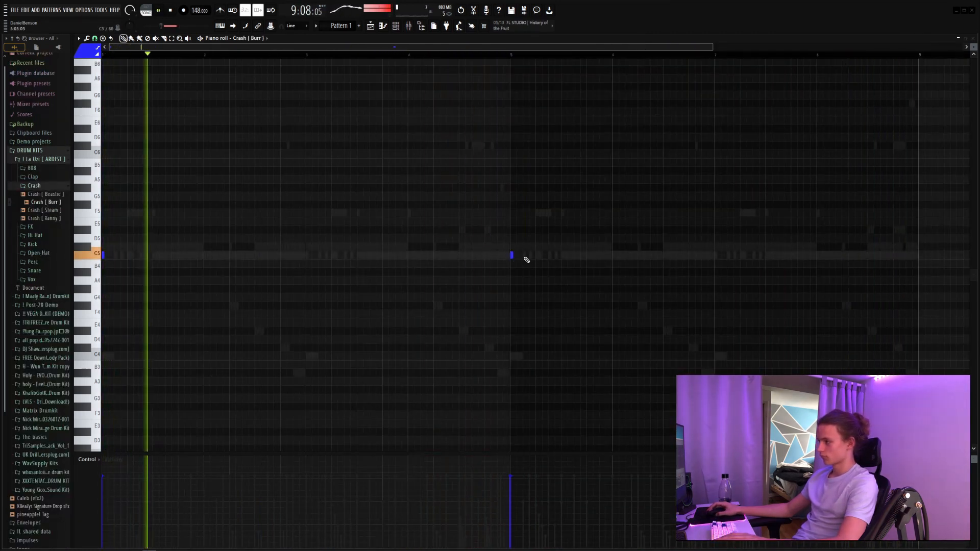
pyautogui.press('F6')
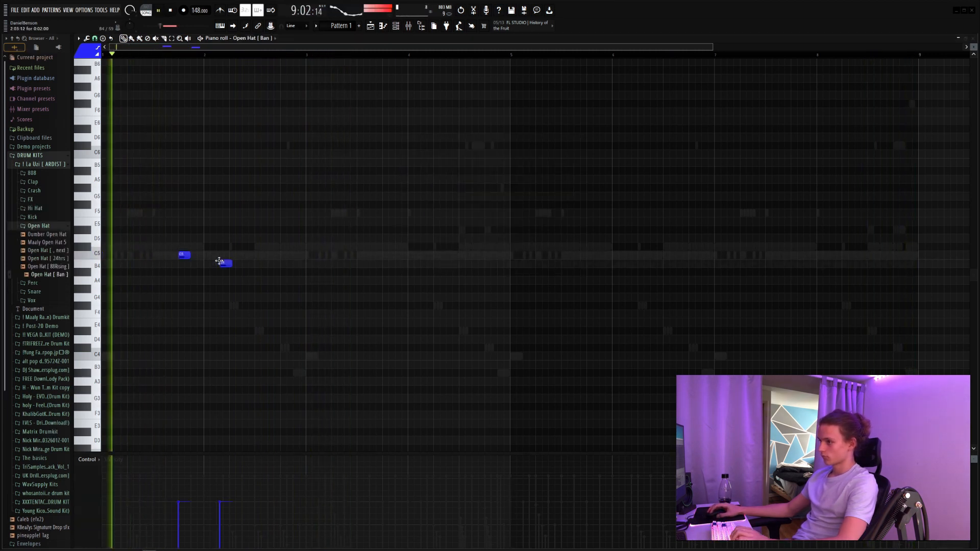
# Step: Delete the B4 Open Hat [ Ban ] hit in bar 2 and place C5 hits on beat 4 of bars 3 and 4
pyautogui.rightClick(221, 254)
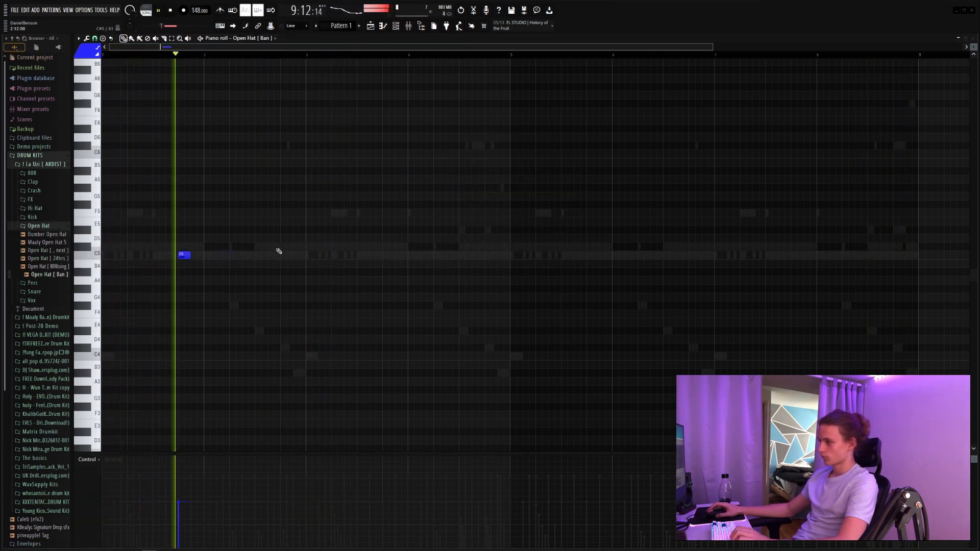
pyautogui.click(386, 255)
pyautogui.click(498, 254)
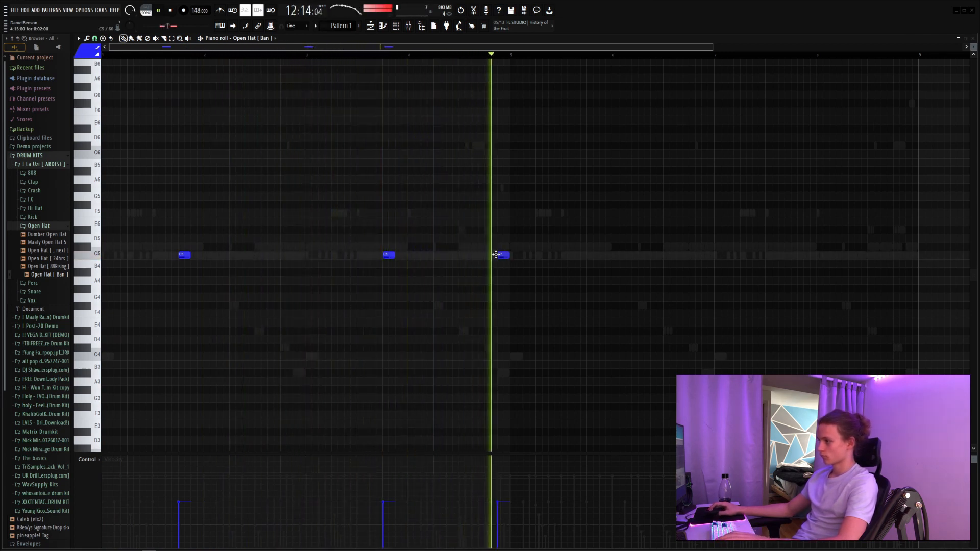
pyautogui.press('space')
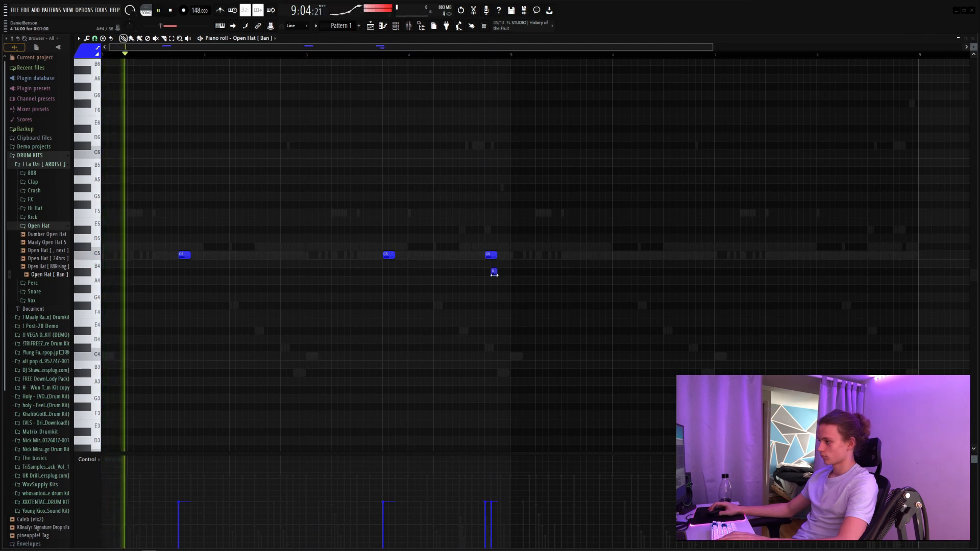
# Step: Turn the short A#4 open hat note on beat 4 of bar 4 into a slide note
pyautogui.doubleClick(492, 272)
pyautogui.click(613, 270)
pyautogui.click(697, 322)
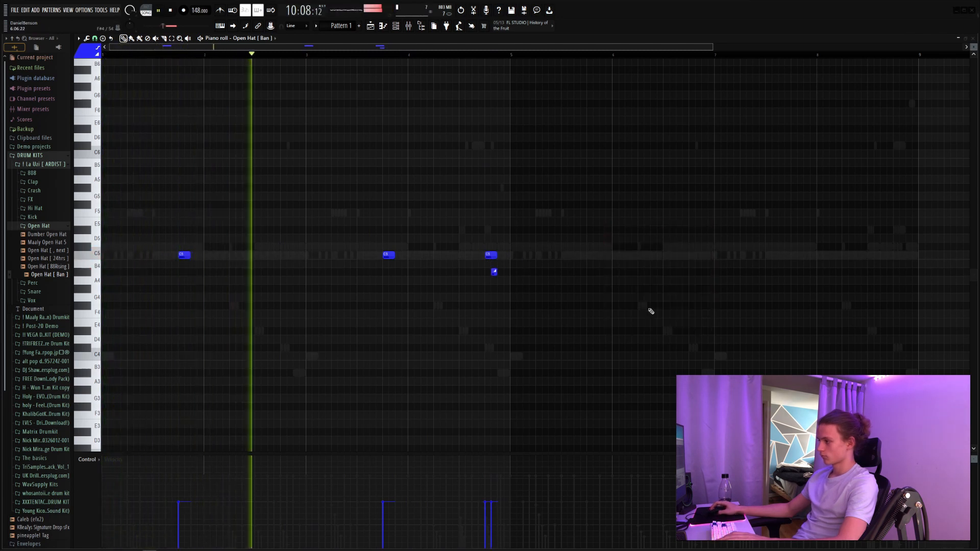
# Step: Duplicate the four-bar Open Hat [ Ban ] pattern to fill eight bars
pyautogui.hotkey('ctrl', 'a')
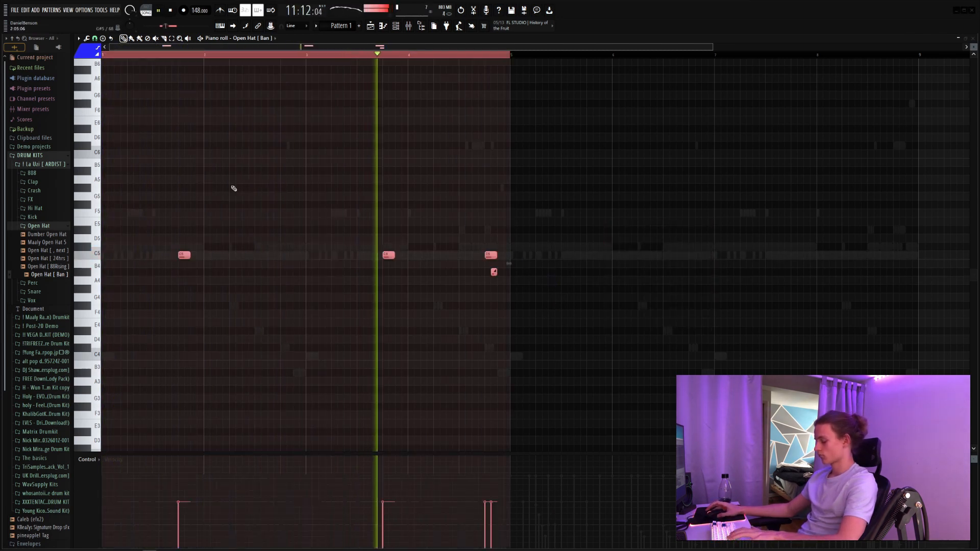
pyautogui.hotkey('ctrl', 'b')
pyautogui.scroll(-2, 528, 55)
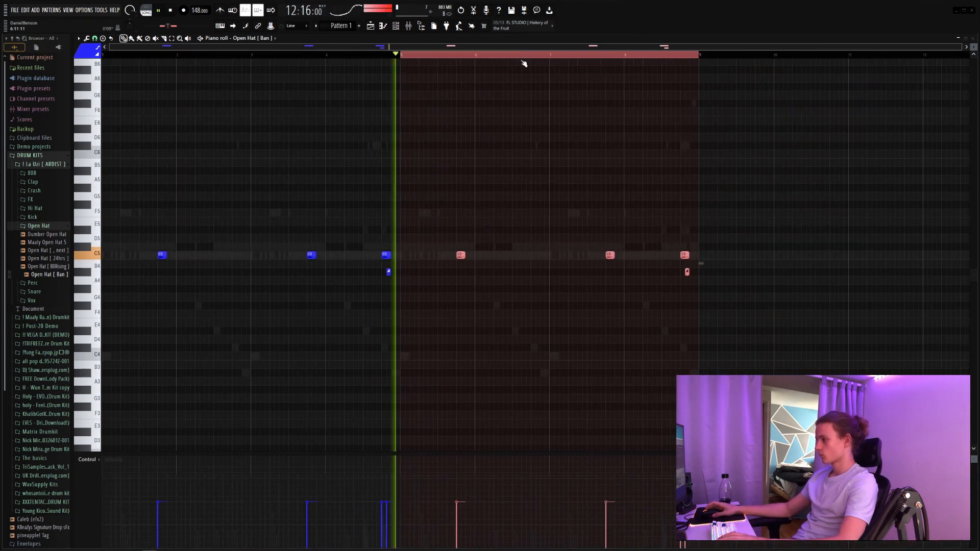